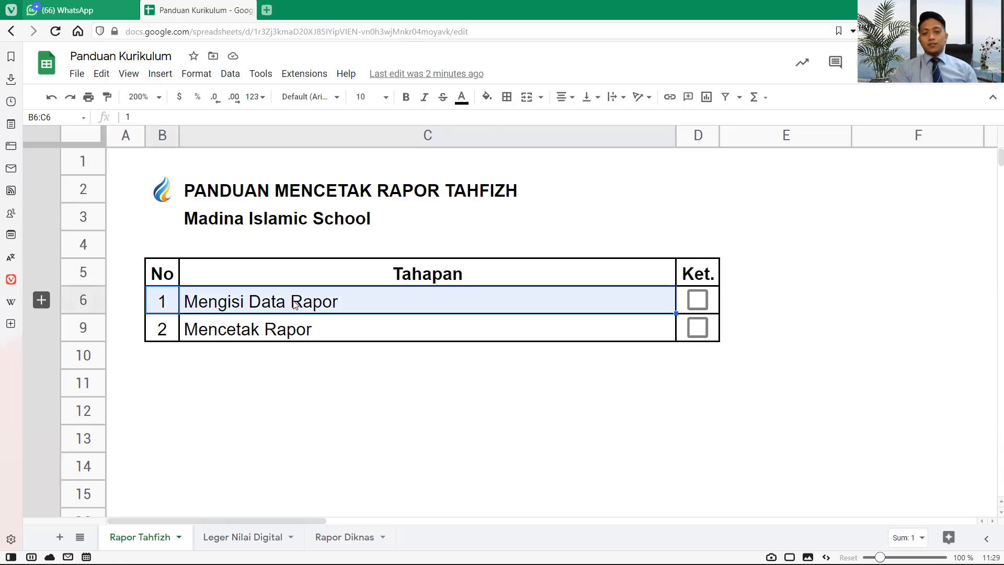
- Review the guide's step 1 (Mengisi Data Rapor) sub-steps, collapse them, and select its row
{"action": "left_click", "coordinate": [299, 329]}
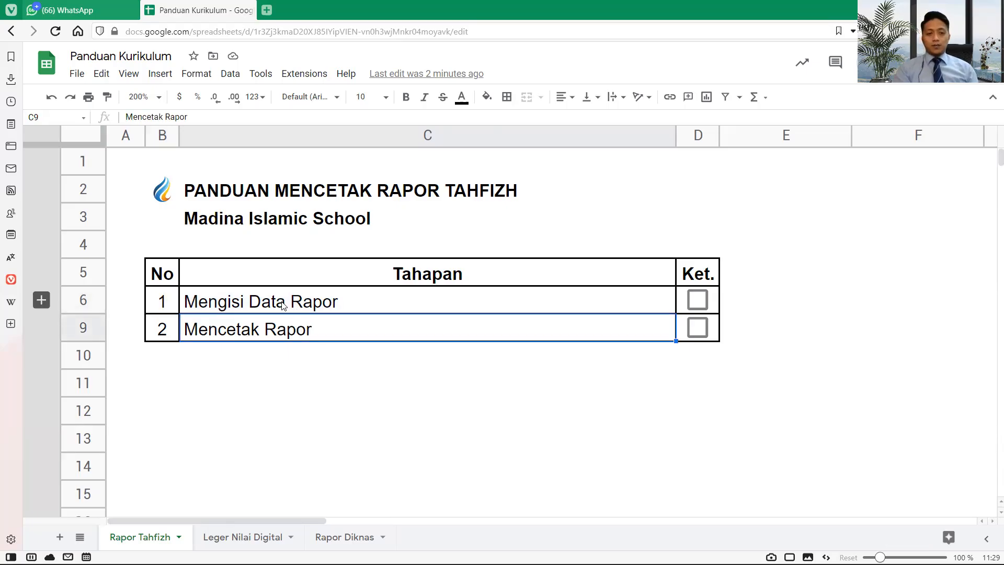
{"action": "left_click", "coordinate": [285, 307]}
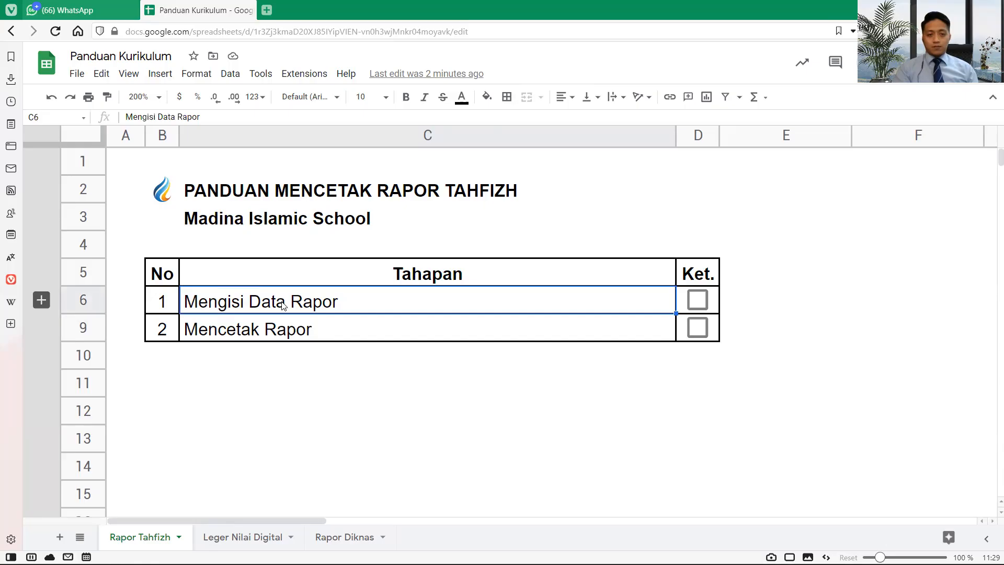
{"action": "left_click", "coordinate": [42, 301]}
{"action": "left_click", "coordinate": [208, 334]}
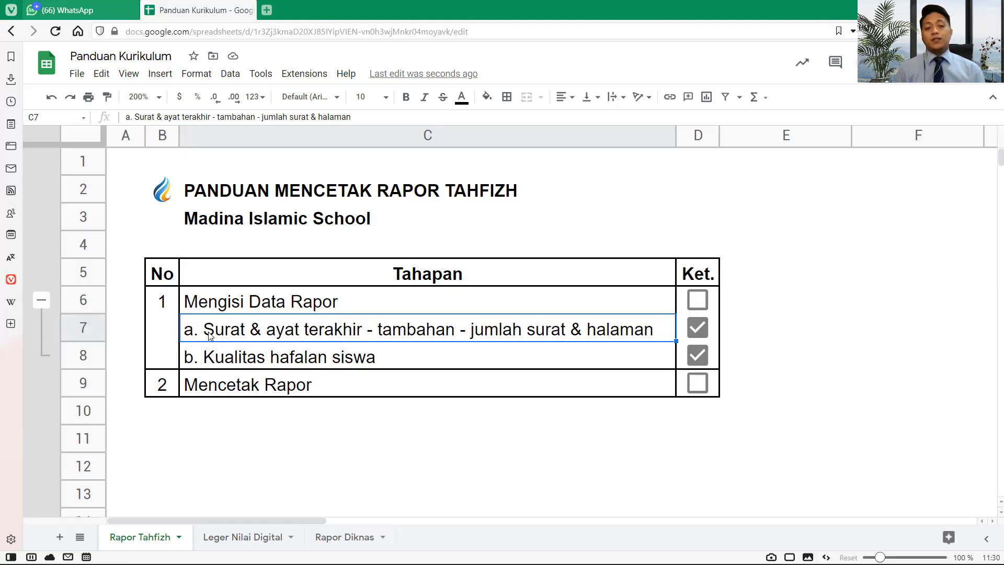
{"action": "left_click", "coordinate": [255, 361]}
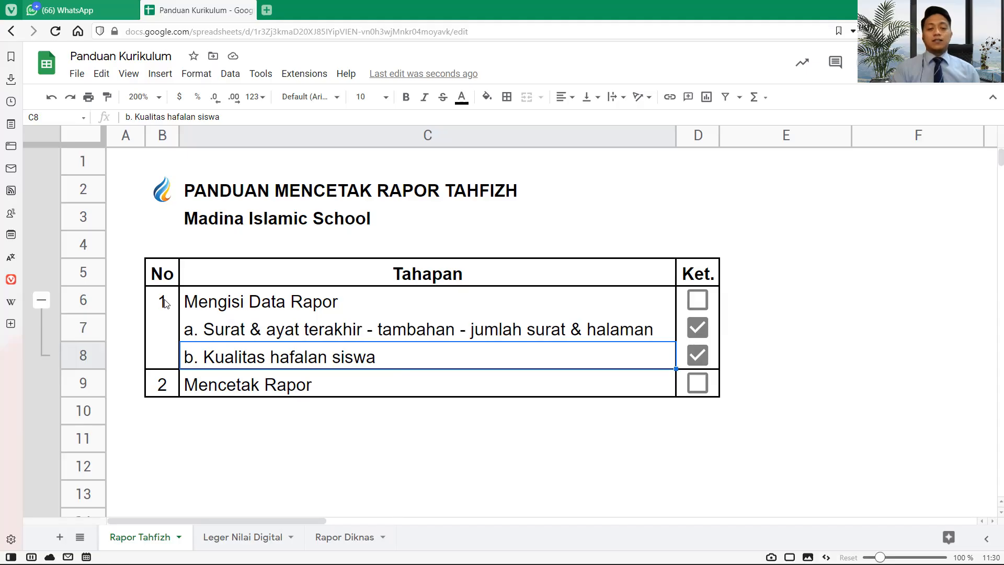
{"action": "mouse_move", "coordinate": [164, 303]}
{"action": "left_mouse_down"}
{"action": "mouse_move", "coordinate": [287, 318]}
{"action": "mouse_move", "coordinate": [323, 357]}
{"action": "left_mouse_up"}
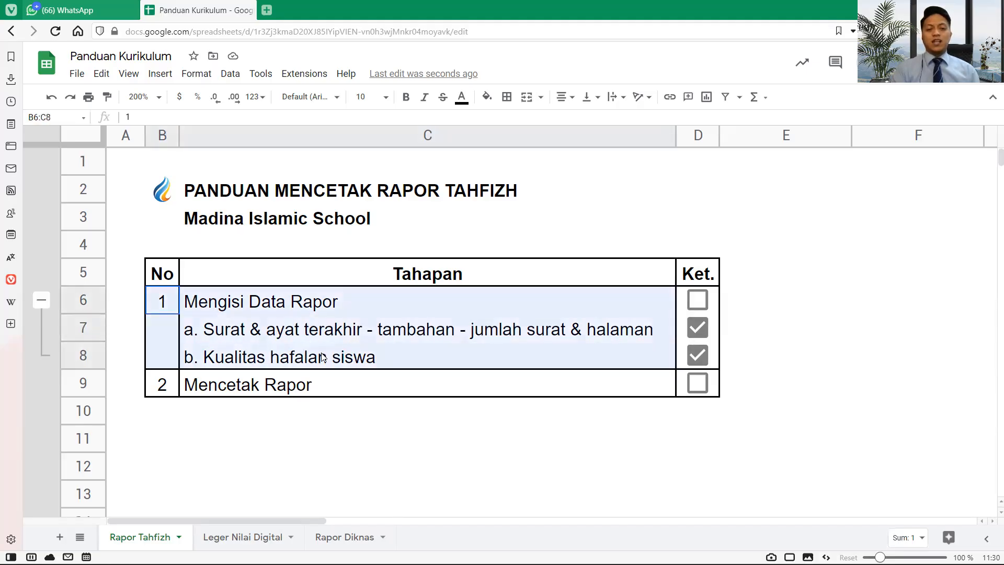
{"action": "left_click", "coordinate": [171, 387]}
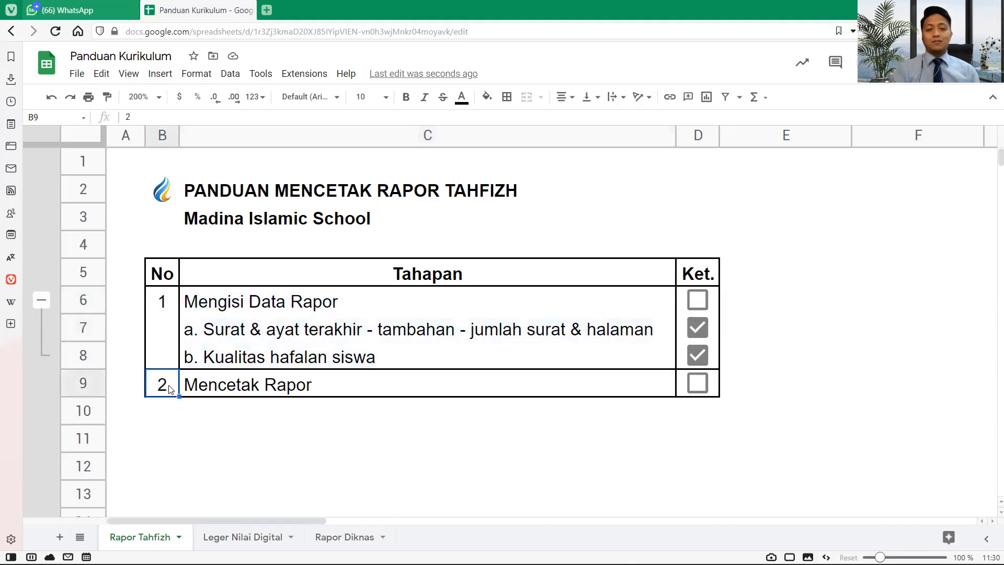
{"action": "left_click", "coordinate": [42, 300]}
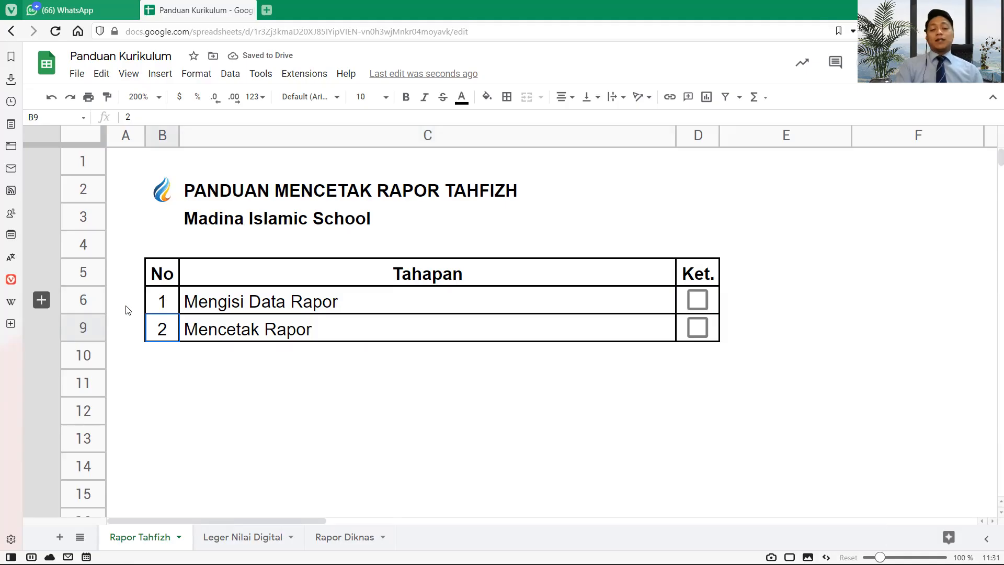
{"action": "left_click", "coordinate": [89, 300]}
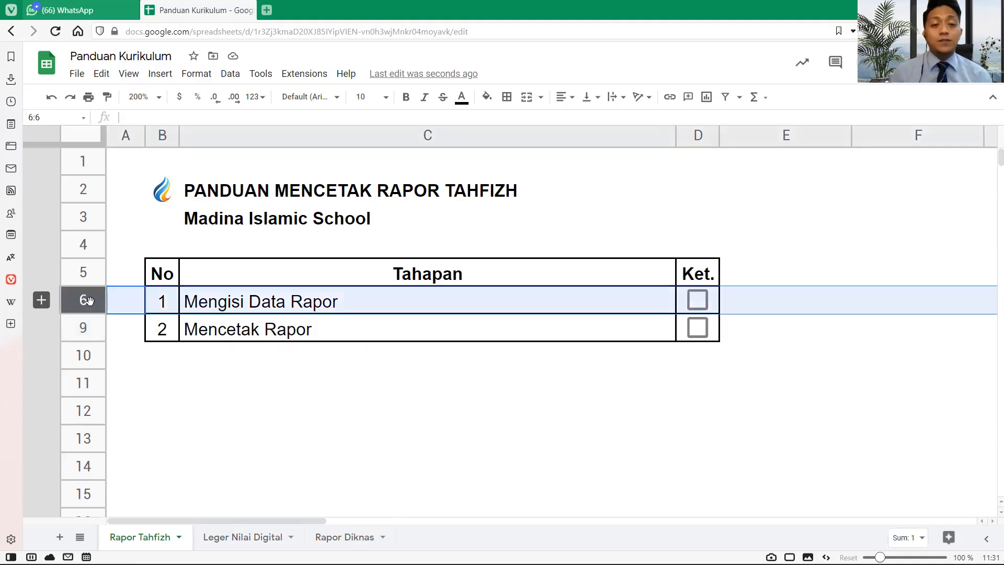
{"action": "left_click", "coordinate": [268, 9]}
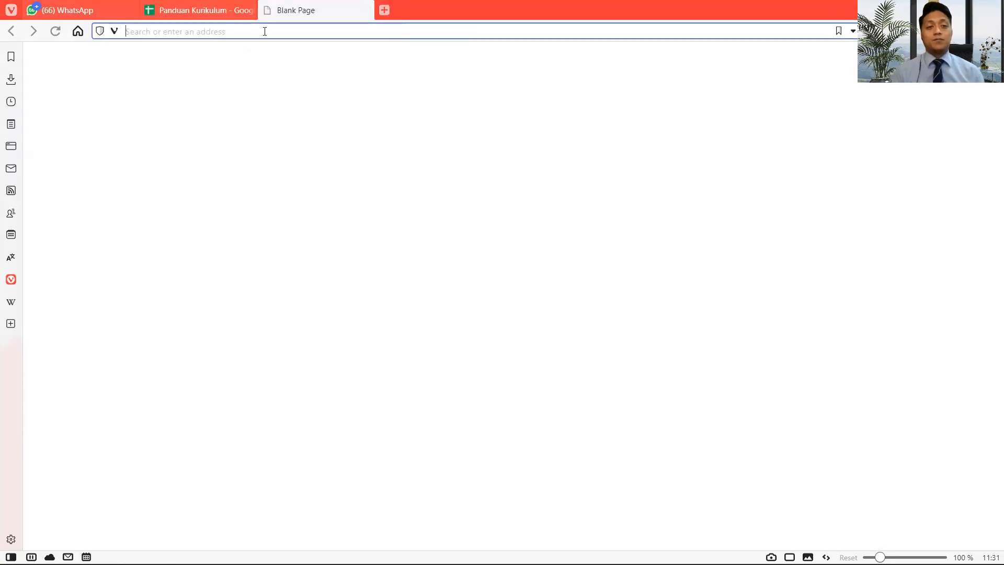
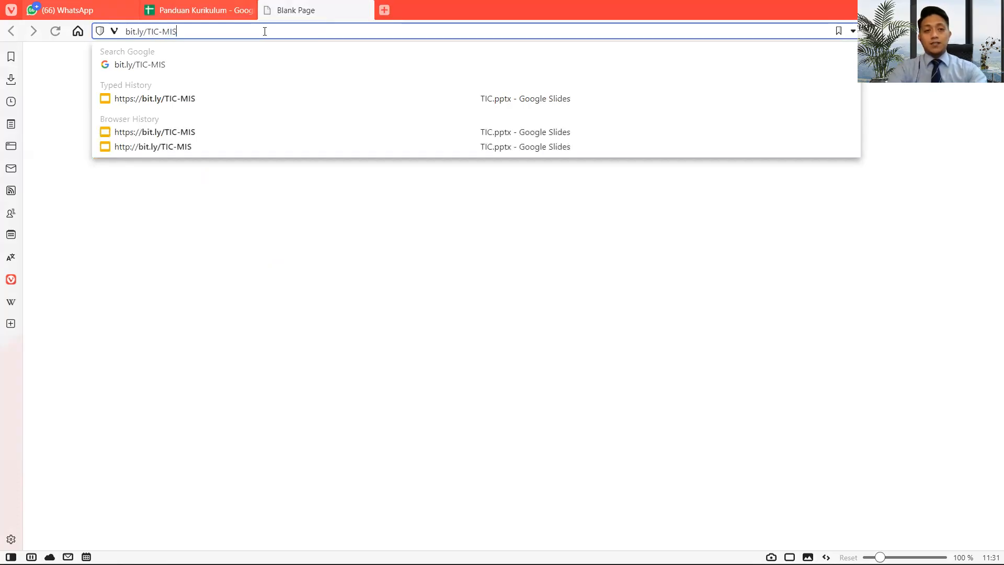
{"action": "key", "text": "Return"}
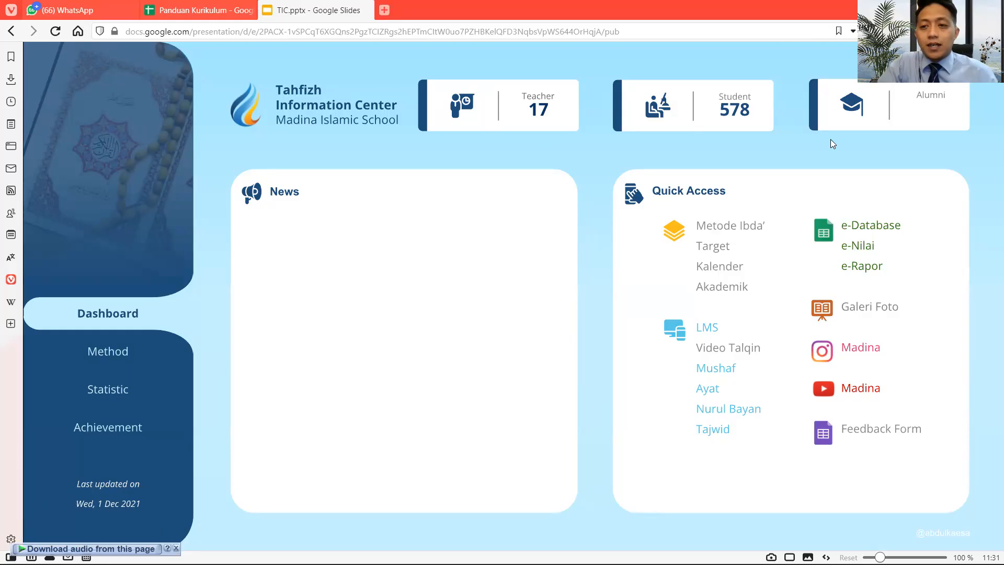
- Open the e-Rapor Tahfizh spreadsheet from the dashboard's Quick Access e-Rapor link
{"action": "left_click", "coordinate": [859, 276]}
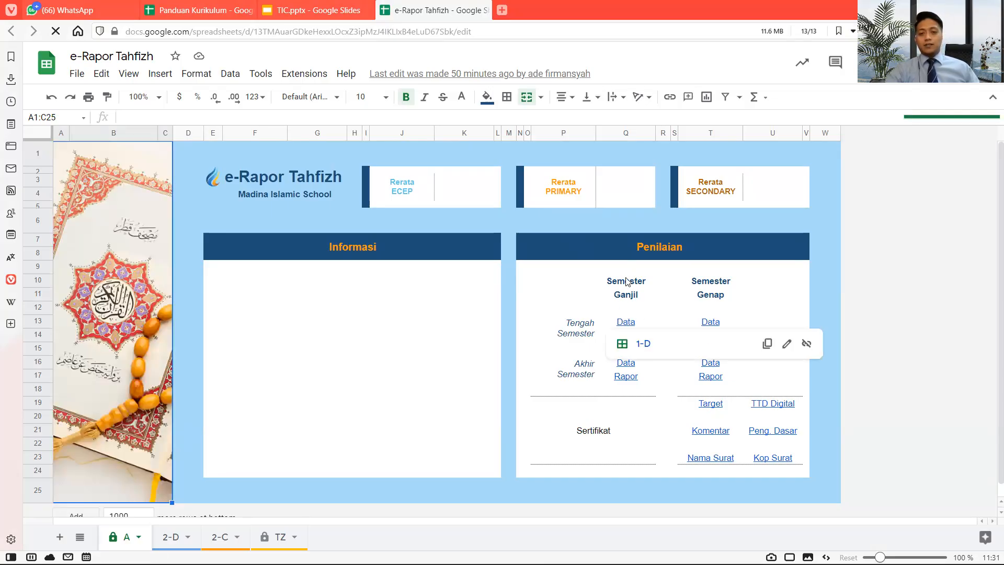
- Follow the Semester Ganjil, Akhir Semester Data Rapor link to the 2-D sheet
{"action": "left_click_drag", "start_coordinate": [626, 285], "coordinate": [708, 297]}
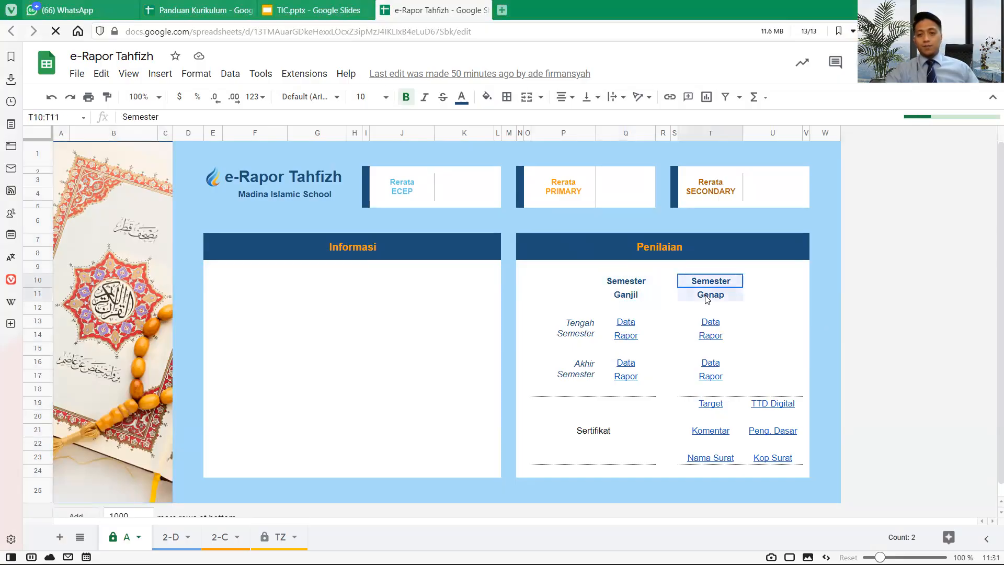
{"action": "left_click", "coordinate": [570, 332]}
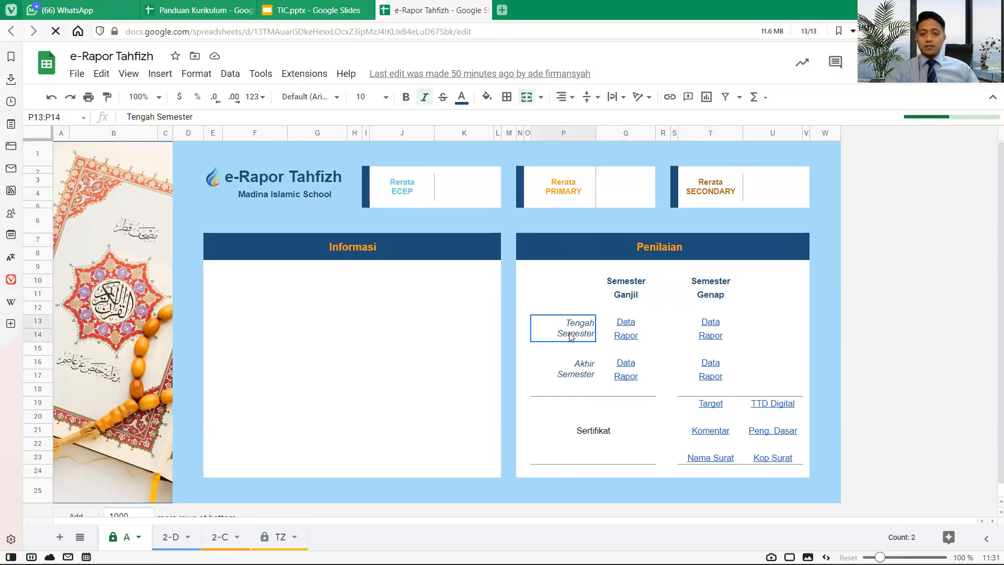
{"action": "left_click", "coordinate": [574, 368]}
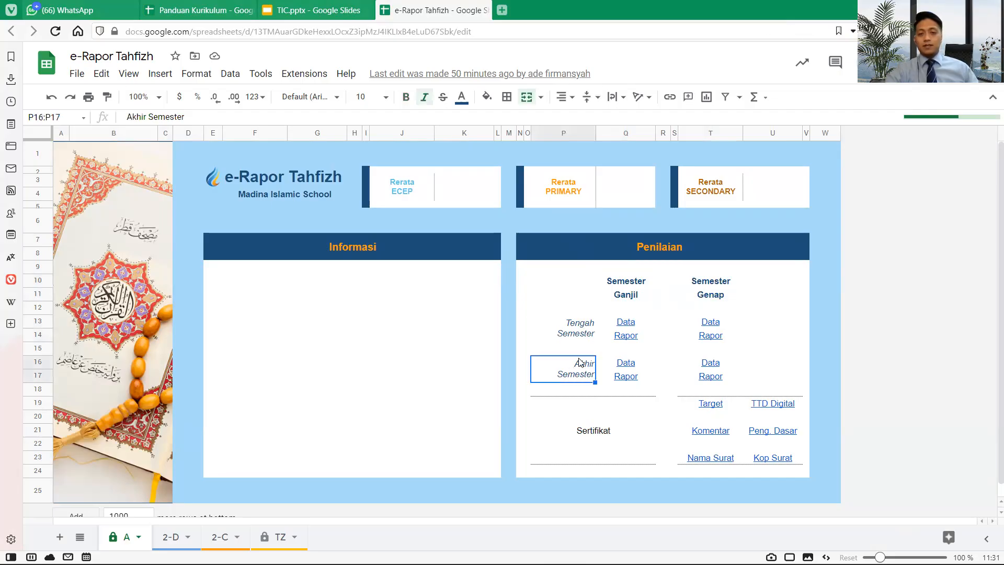
{"action": "left_click", "coordinate": [626, 286]}
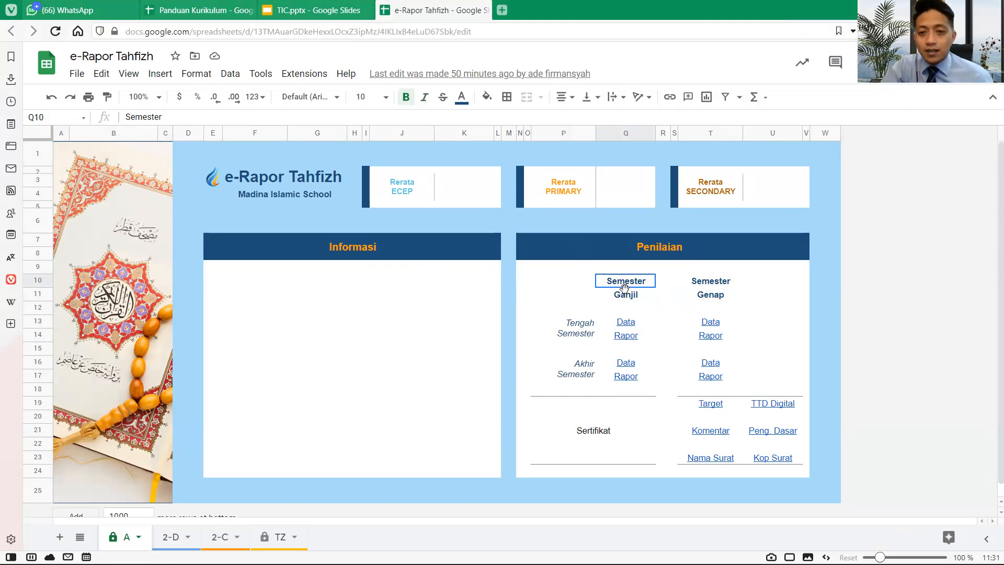
{"action": "left_click_drag", "start_coordinate": [626, 286], "coordinate": [626, 297]}
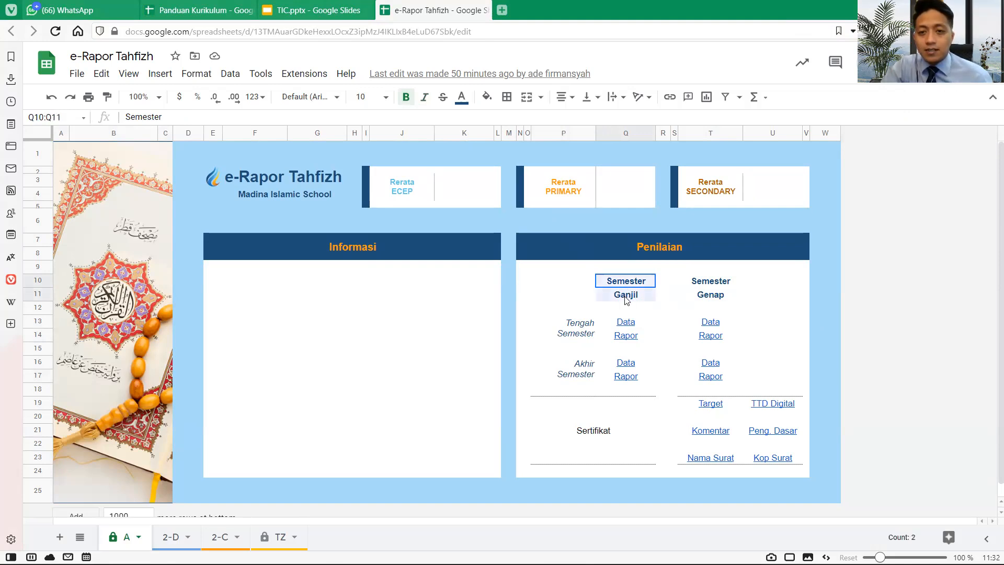
{"action": "left_click", "coordinate": [584, 369]}
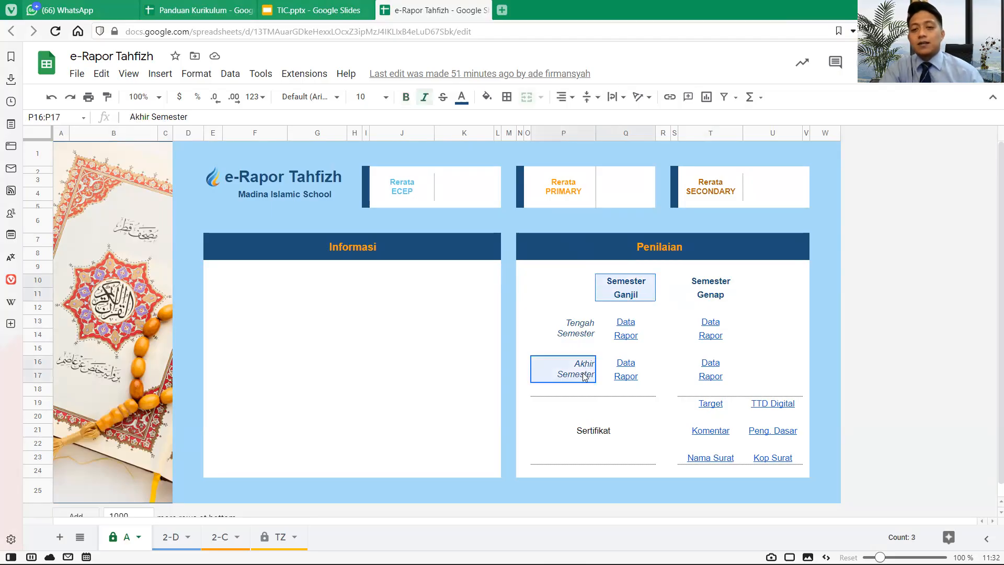
{"action": "left_click", "coordinate": [641, 364]}
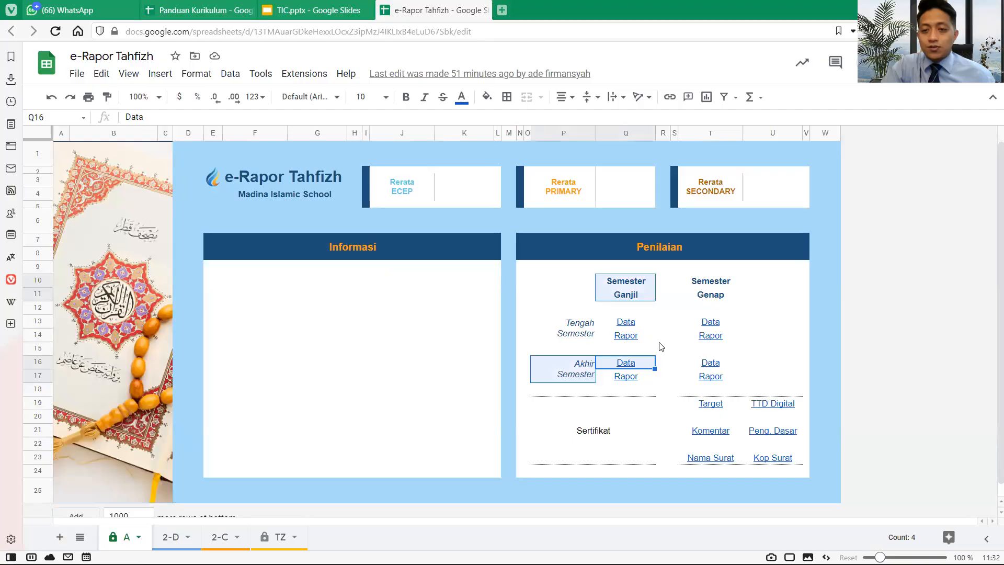
{"action": "mouse_move", "coordinate": [628, 368]}
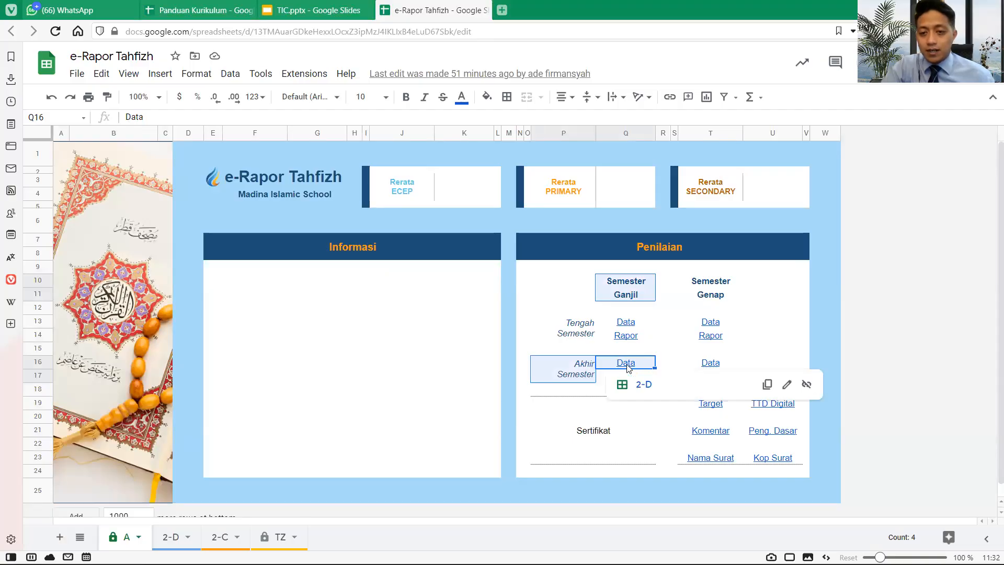
{"action": "left_click", "coordinate": [646, 389]}
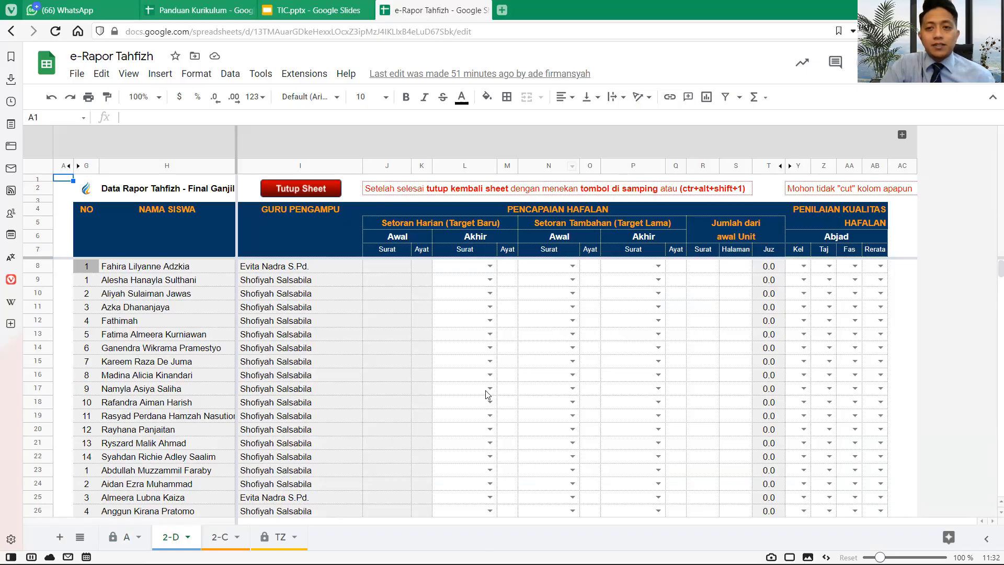
- Show the saved filter views list and scroll down to the xMr. Maulana entry
{"action": "left_click", "coordinate": [740, 98]}
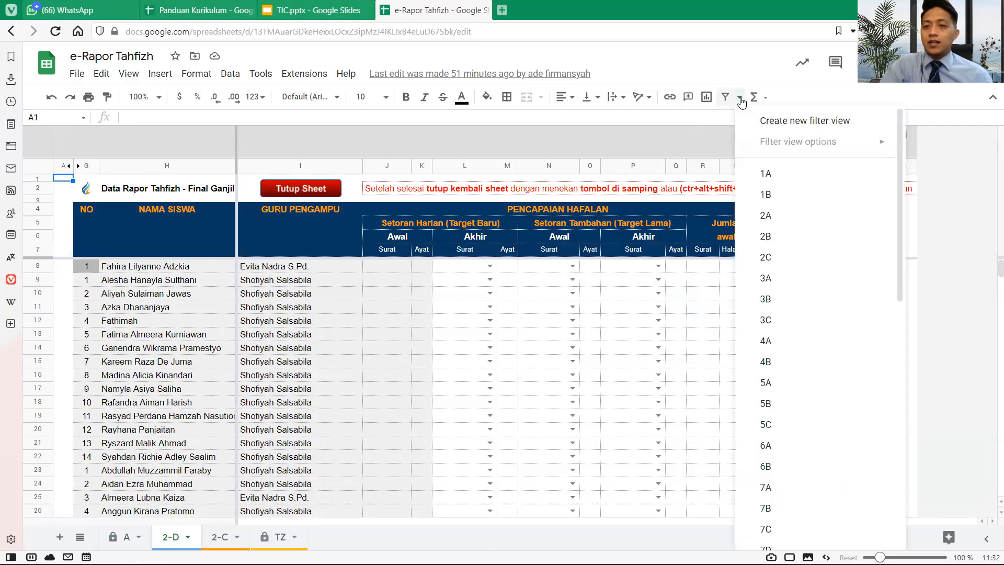
{"action": "scroll", "coordinate": [773, 255], "scroll_direction": "down", "scroll_amount": 8}
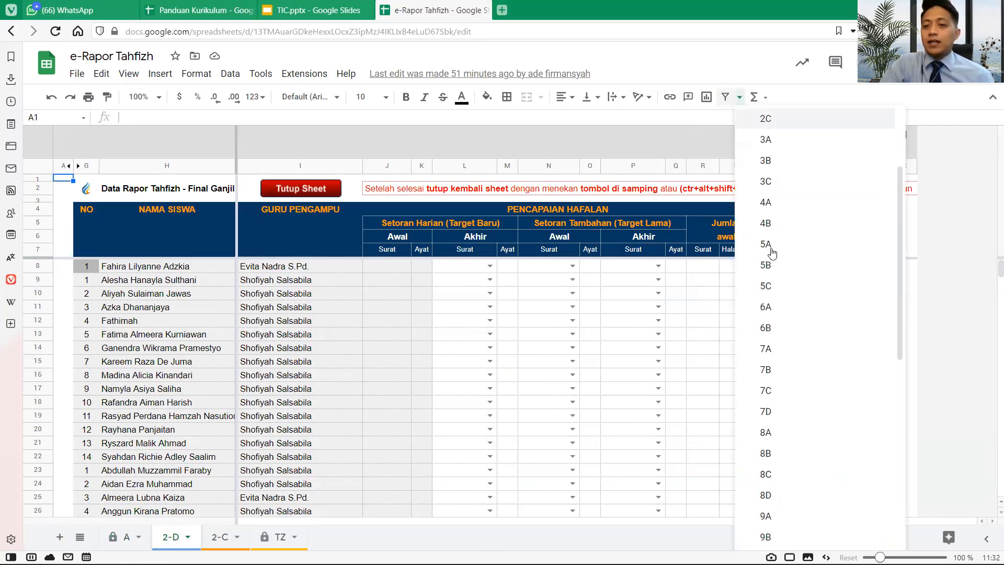
{"action": "scroll", "coordinate": [774, 255], "scroll_direction": "down", "scroll_amount": 5}
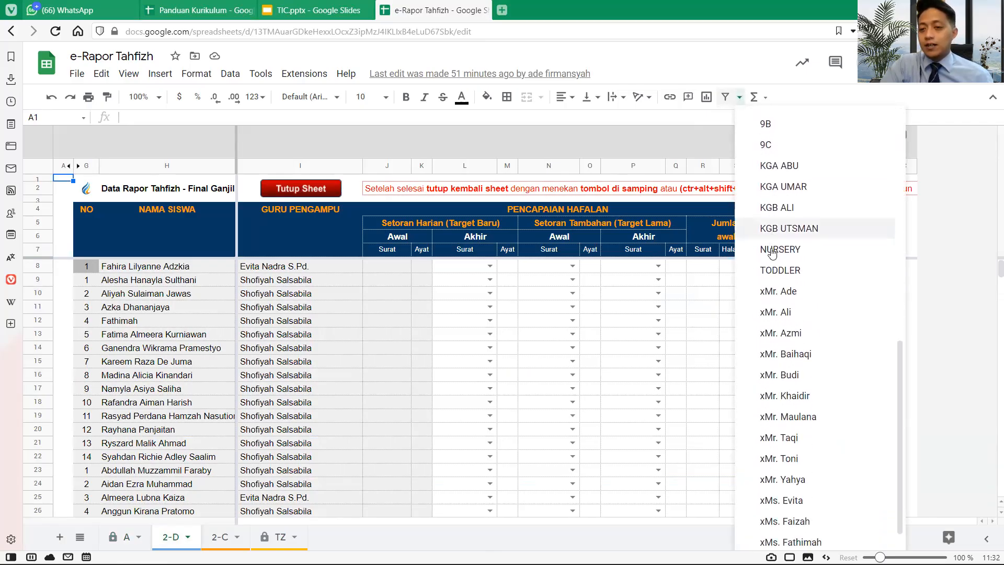
{"action": "scroll", "coordinate": [773, 254], "scroll_direction": "up", "scroll_amount": 9}
{"action": "scroll", "coordinate": [774, 254], "scroll_direction": "down", "scroll_amount": 5}
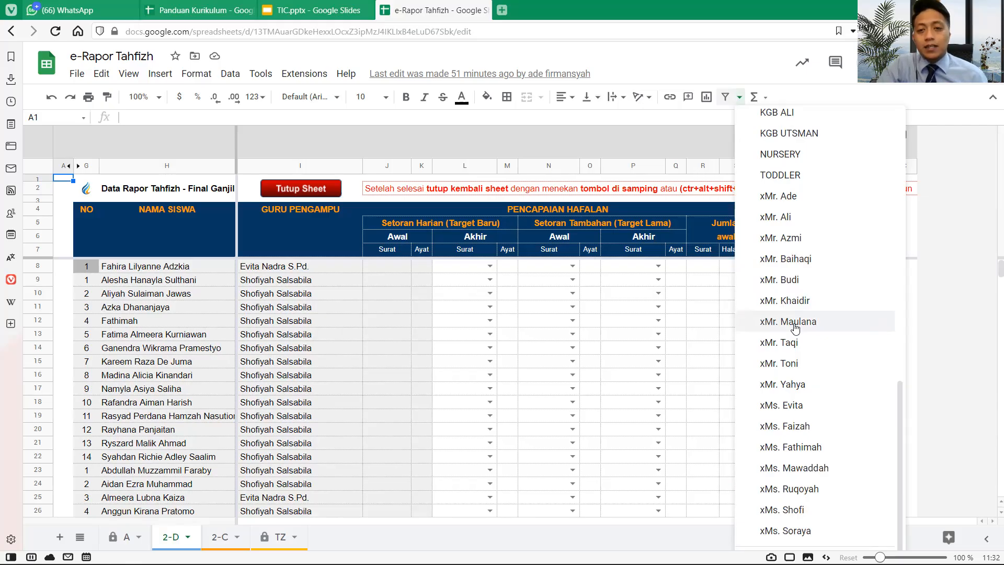
{"action": "scroll", "coordinate": [795, 328], "scroll_direction": "up", "scroll_amount": 6}
{"action": "scroll", "coordinate": [795, 328], "scroll_direction": "down", "scroll_amount": 6}
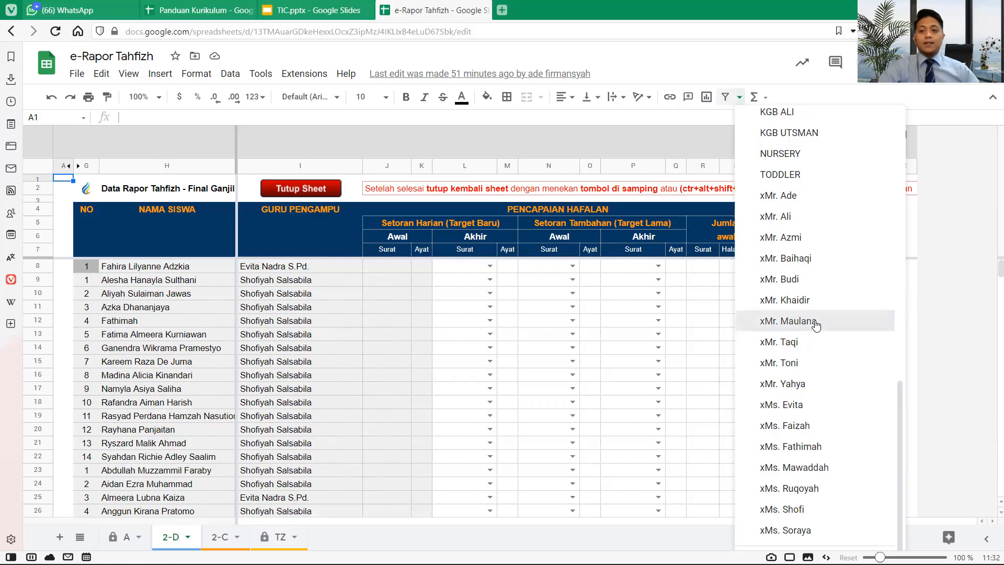
- Apply the xMr. Maulana filter view and browse its students from row 421
{"action": "left_click", "coordinate": [816, 323]}
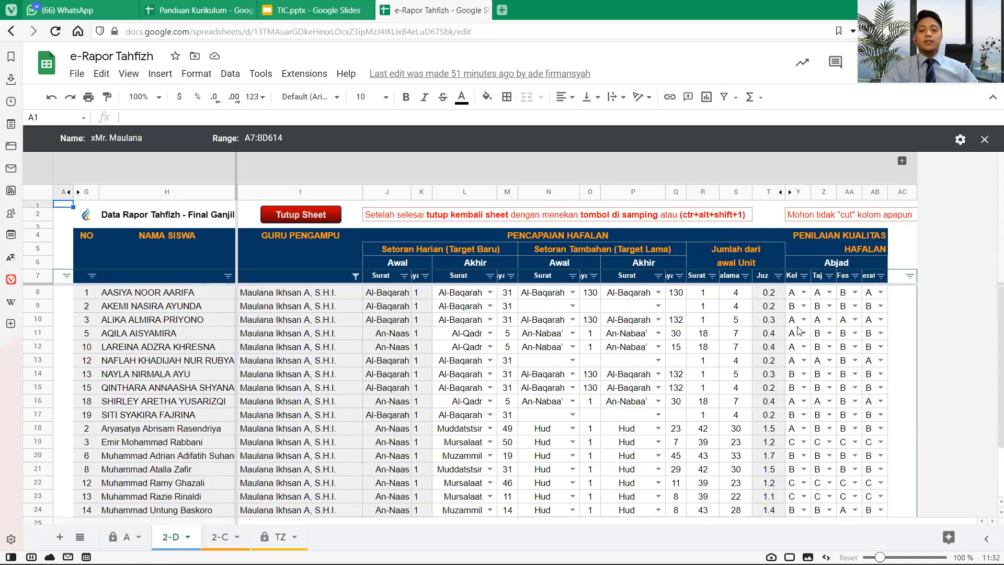
{"action": "scroll", "coordinate": [571, 337], "scroll_direction": "down", "scroll_amount": 2}
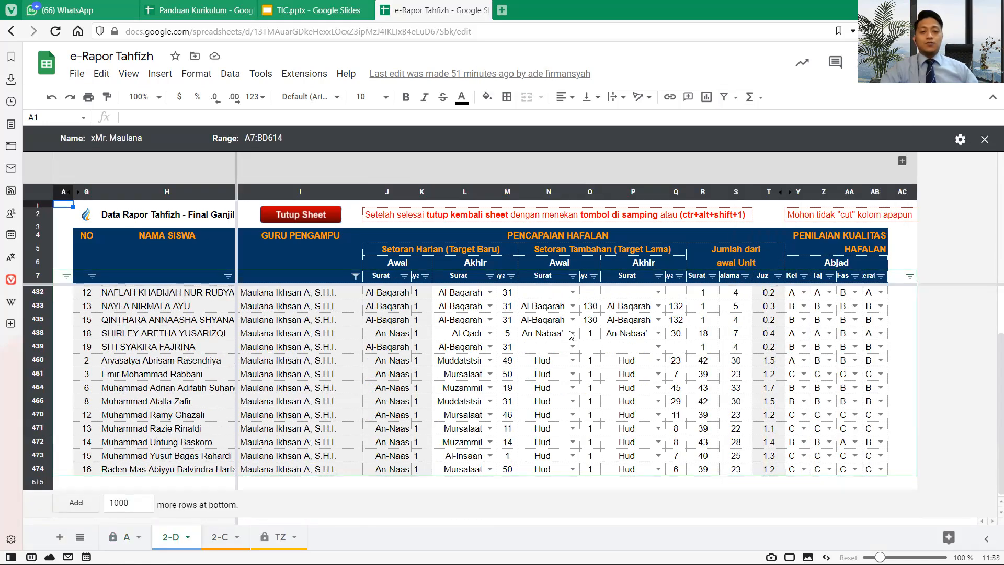
{"action": "scroll", "coordinate": [127, 299], "scroll_direction": "up", "scroll_amount": 2}
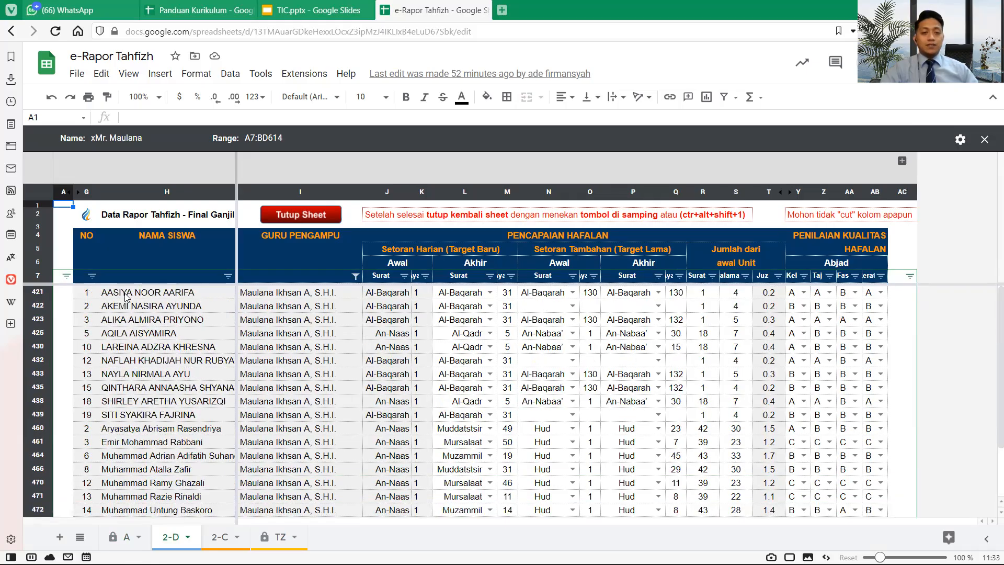
{"action": "left_click", "coordinate": [126, 297]}
{"action": "scroll", "coordinate": [127, 298], "scroll_direction": "down", "scroll_amount": 2}
{"action": "scroll", "coordinate": [127, 300], "scroll_direction": "up", "scroll_amount": 2}
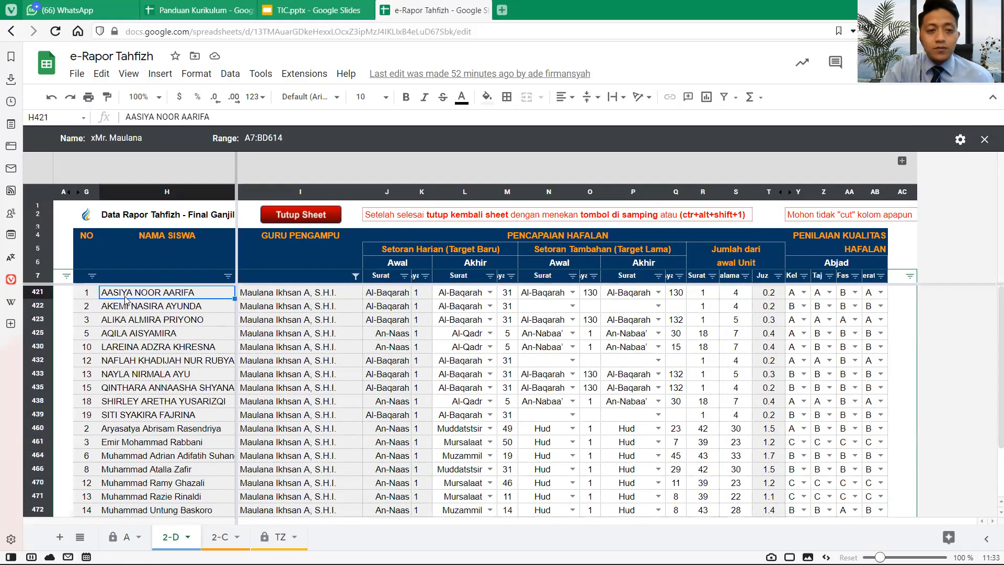
{"action": "scroll", "coordinate": [126, 300], "scroll_direction": "down", "scroll_amount": 2}
{"action": "scroll", "coordinate": [127, 299], "scroll_direction": "up", "scroll_amount": 2}
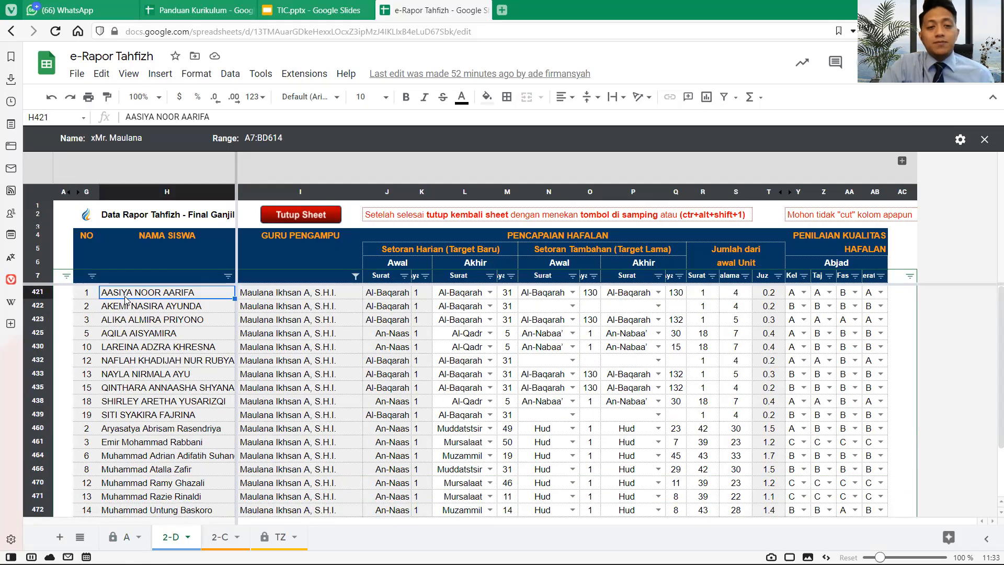
{"action": "scroll", "coordinate": [125, 299], "scroll_direction": "down", "scroll_amount": 2}
{"action": "scroll", "coordinate": [125, 299], "scroll_direction": "up", "scroll_amount": 2}
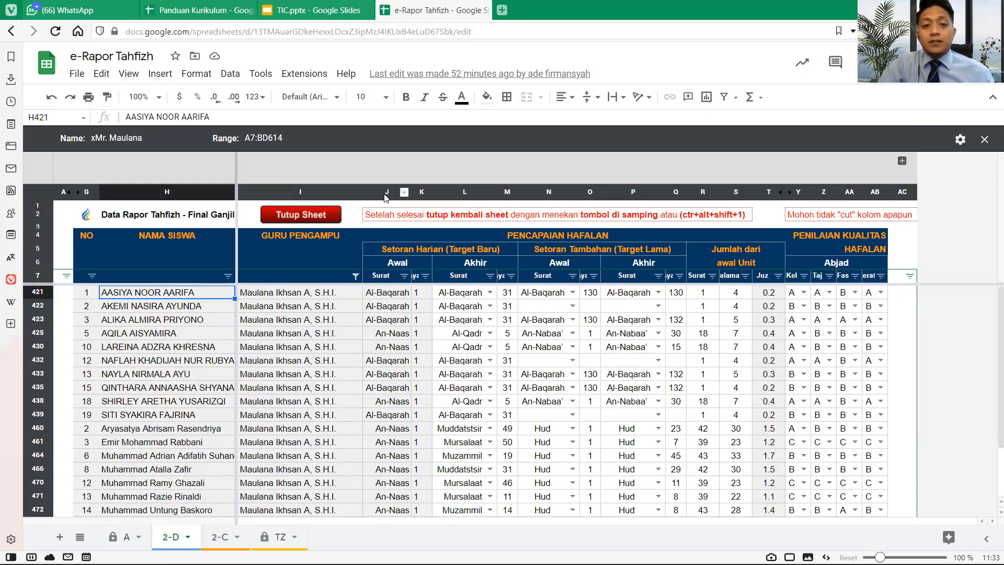
- Select the Setoran Harian daily-deposit columns J through M
{"action": "left_click_drag", "start_coordinate": [379, 192], "coordinate": [778, 205]}
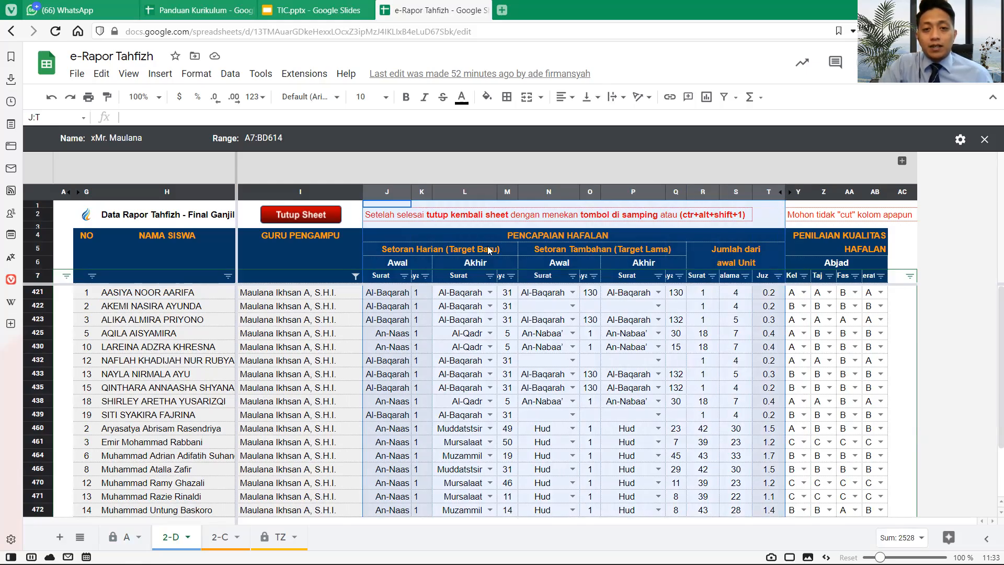
{"action": "left_click", "coordinate": [475, 279]}
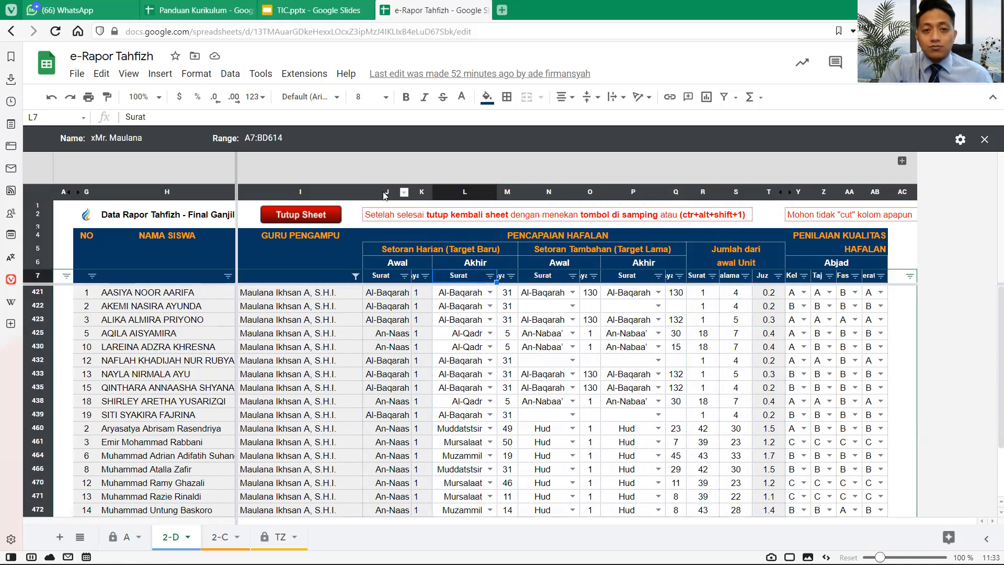
{"action": "left_click_drag", "start_coordinate": [384, 192], "coordinate": [504, 190]}
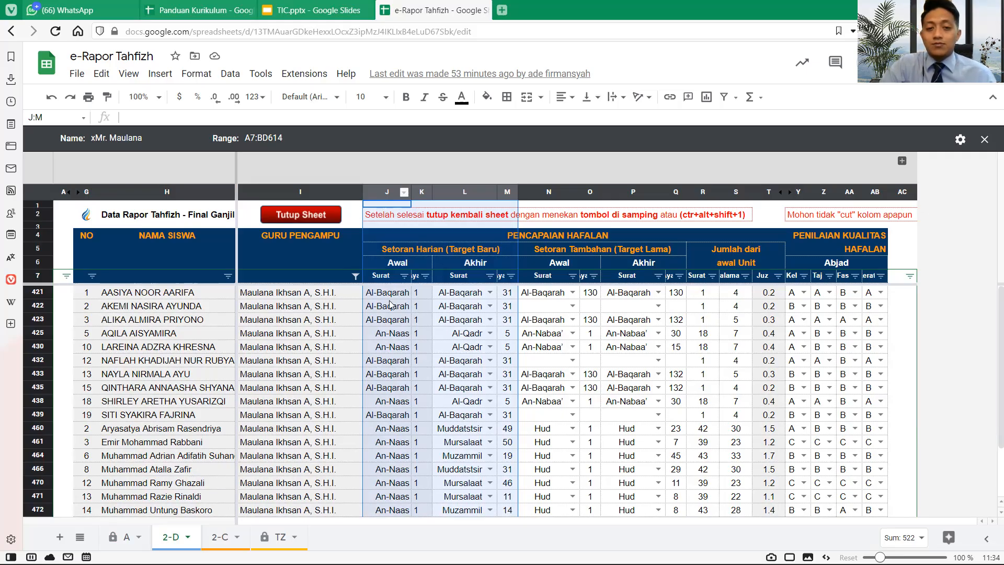
- Select the Awal columns J:K of the daily deposits
{"action": "left_click", "coordinate": [393, 434]}
{"action": "left_click", "coordinate": [385, 194]}
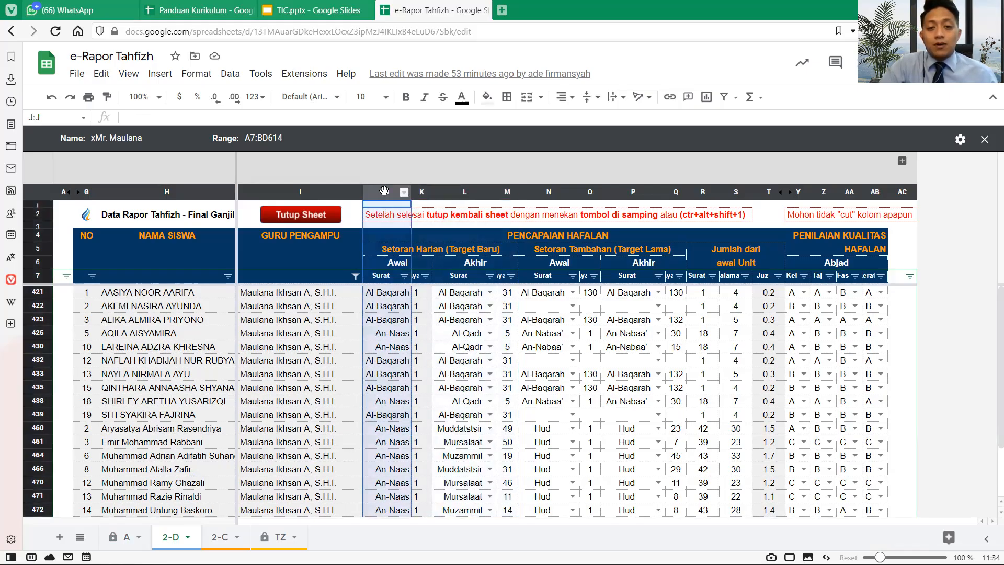
{"action": "left_click", "coordinate": [421, 191], "text": "shift"}
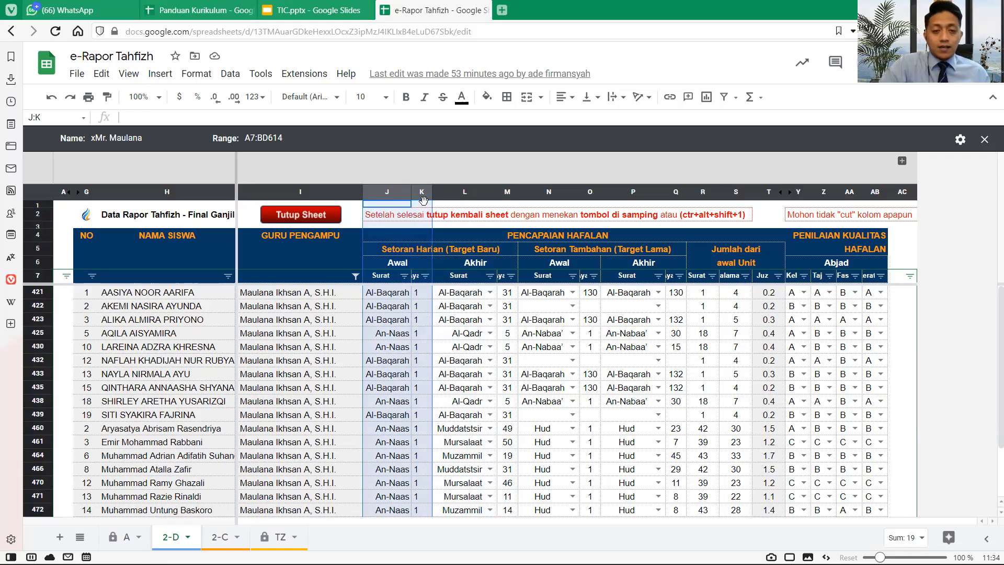
{"action": "scroll", "coordinate": [388, 345], "scroll_direction": "down", "scroll_amount": 3}
{"action": "scroll", "coordinate": [388, 346], "scroll_direction": "up", "scroll_amount": 2}
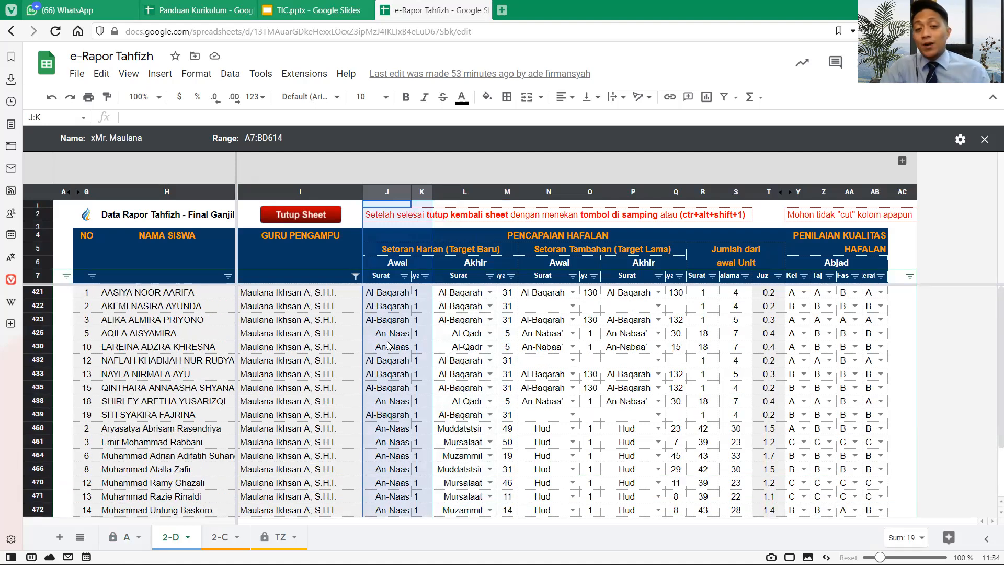
{"action": "scroll", "coordinate": [388, 346], "scroll_direction": "down", "scroll_amount": 2}
{"action": "scroll", "coordinate": [388, 346], "scroll_direction": "up", "scroll_amount": 2}
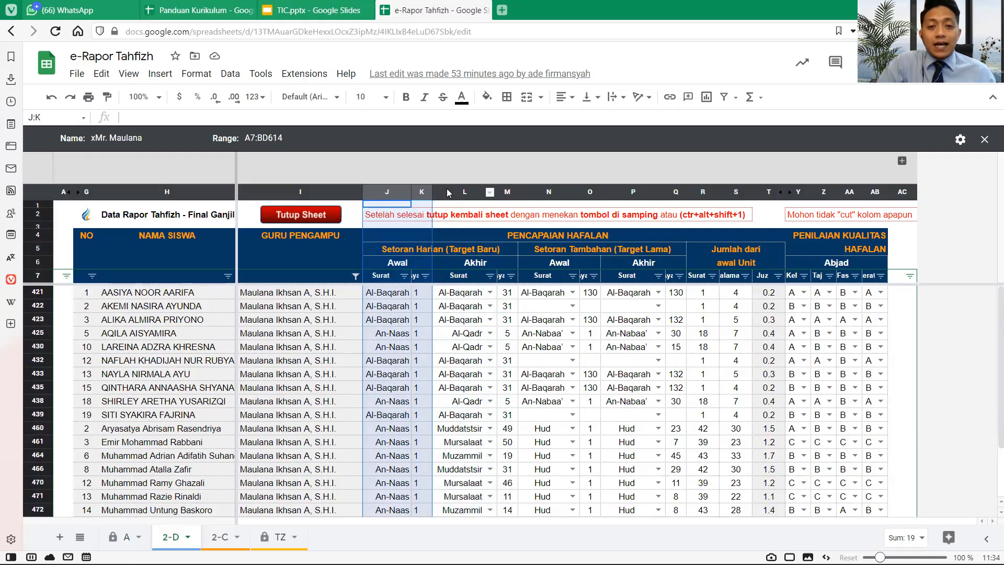
- Select the Akhir columns L:M and open the surah choice list in L421
{"action": "left_click_drag", "start_coordinate": [448, 193], "coordinate": [505, 191]}
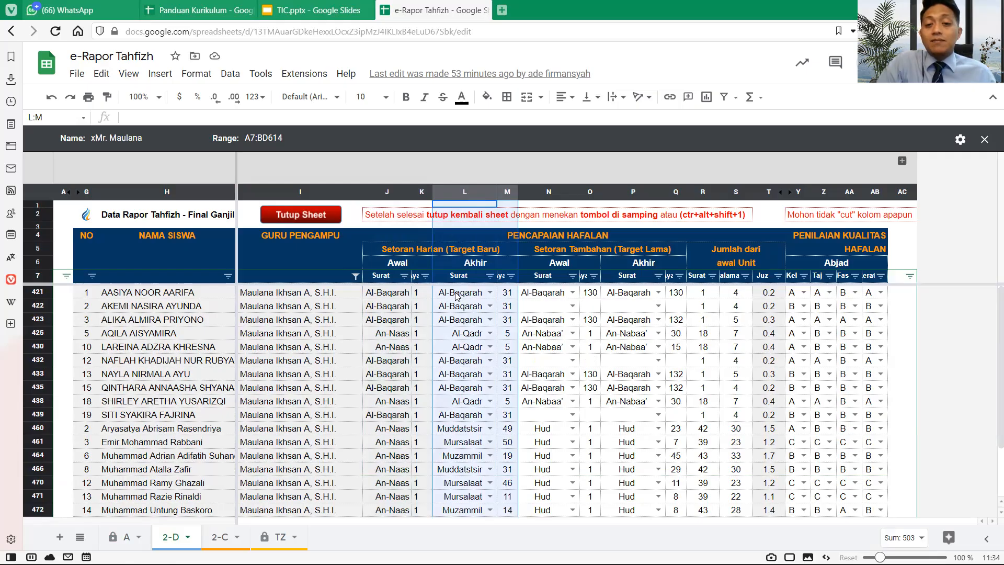
{"action": "scroll", "coordinate": [491, 429], "scroll_direction": "down", "scroll_amount": 2}
{"action": "scroll", "coordinate": [490, 430], "scroll_direction": "up", "scroll_amount": 2}
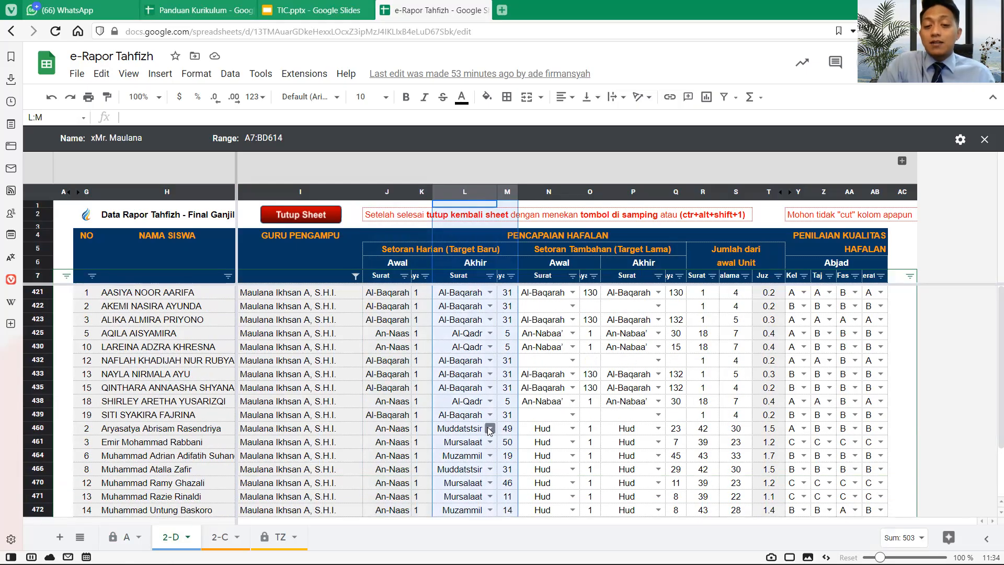
{"action": "left_click", "coordinate": [490, 294]}
{"action": "scroll", "coordinate": [475, 354], "scroll_direction": "down", "scroll_amount": 3}
- Try typing surah names into L421, then pick Al-Baqarah from the suggestions
{"action": "scroll", "coordinate": [474, 354], "scroll_direction": "down", "scroll_amount": 20}
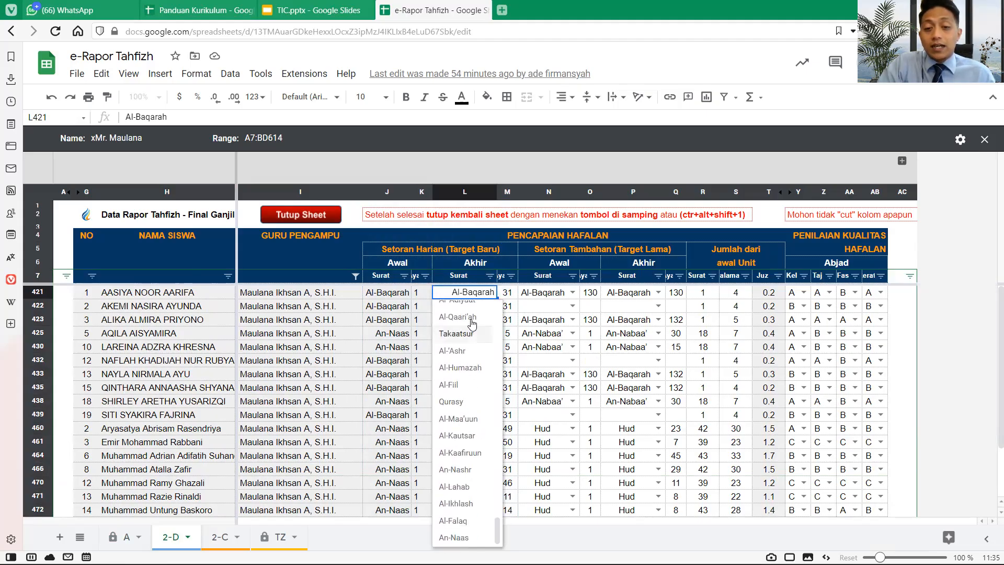
{"action": "double_click", "coordinate": [461, 294]}
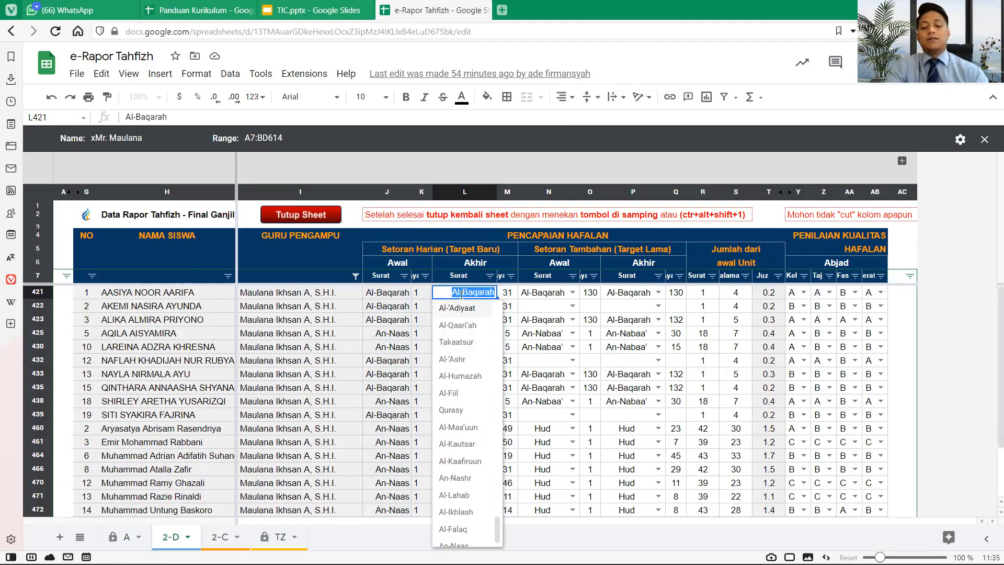
{"action": "type", "text": "mud"}
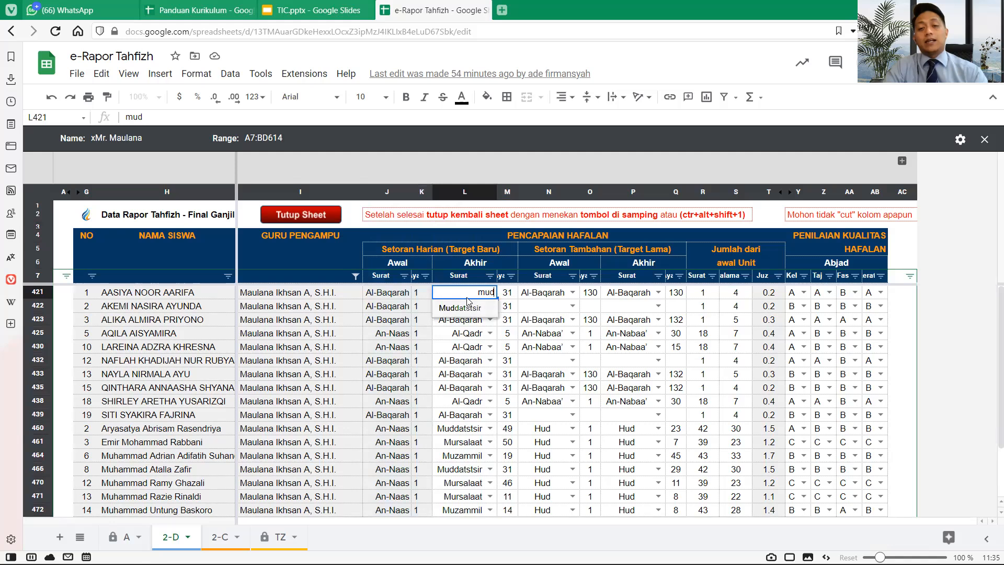
{"action": "double_click", "coordinate": [473, 290]}
{"action": "type", "text": "Al B"}
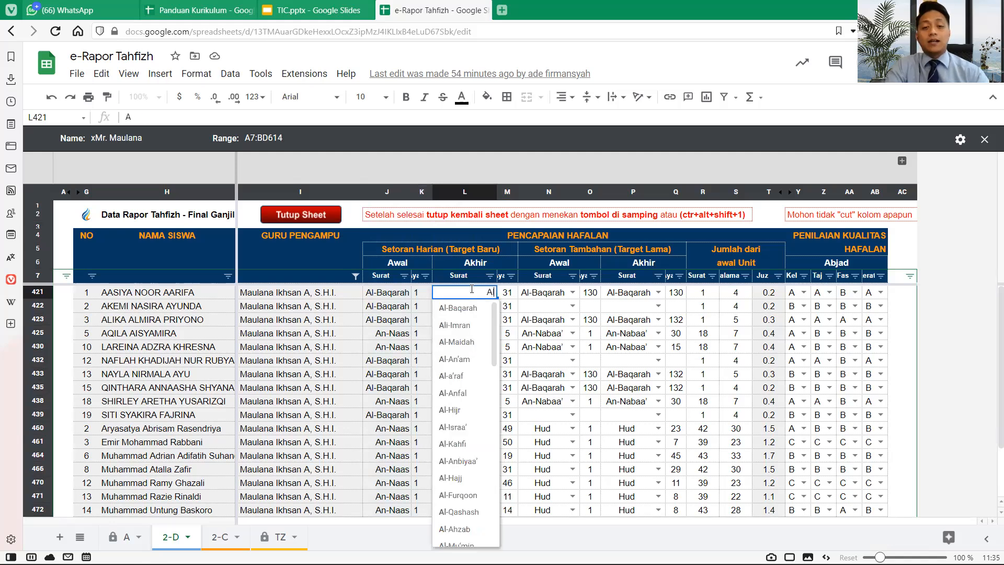
{"action": "key", "text": "BackSpace"}
{"action": "key", "text": "BackSpace"}
{"action": "type", "text": "-"}
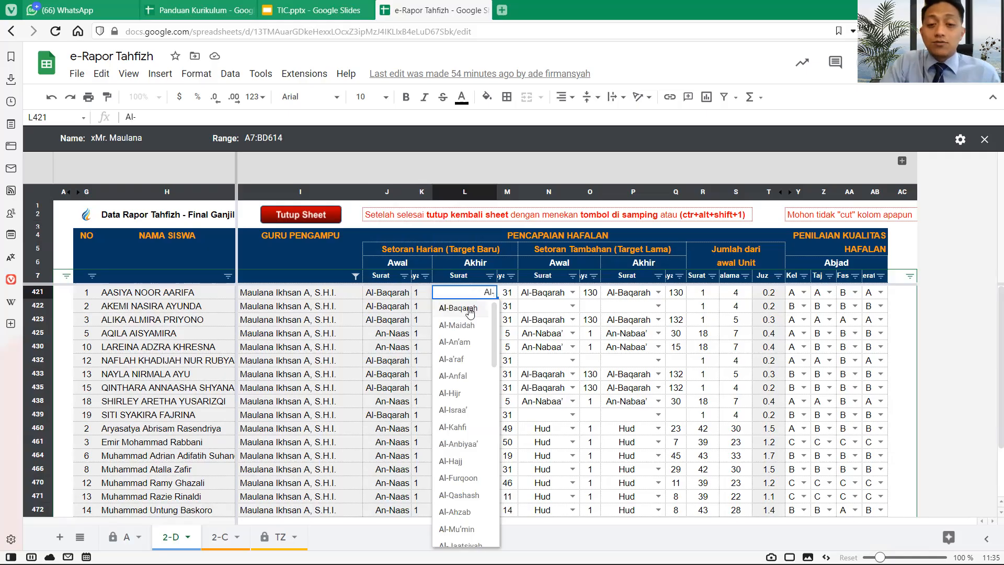
{"action": "left_click", "coordinate": [469, 311]}
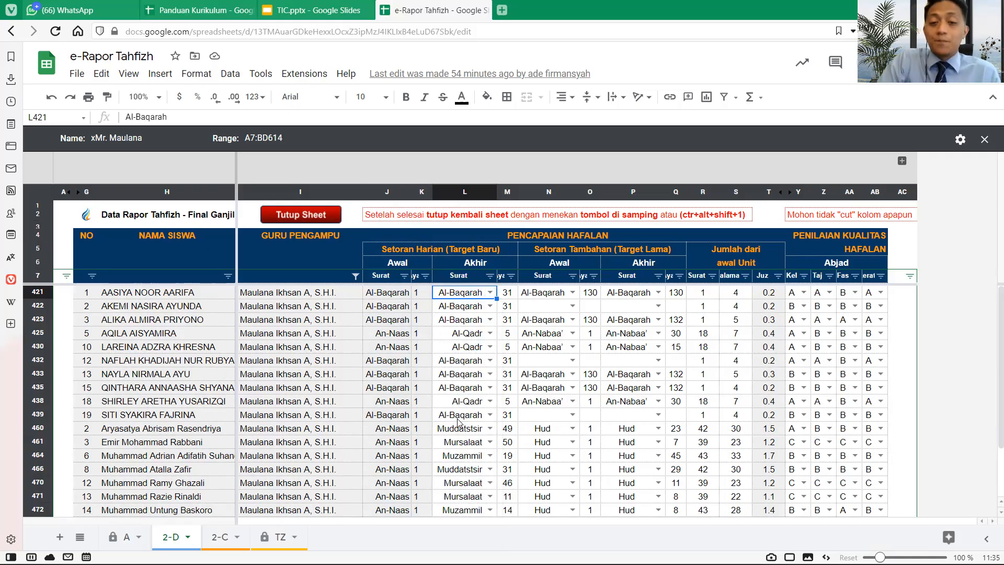
- Check ayat cells M421:M435, then select daily columns J:M and extra-deposit columns N:Q
{"action": "left_click_drag", "start_coordinate": [506, 295], "coordinate": [504, 388]}
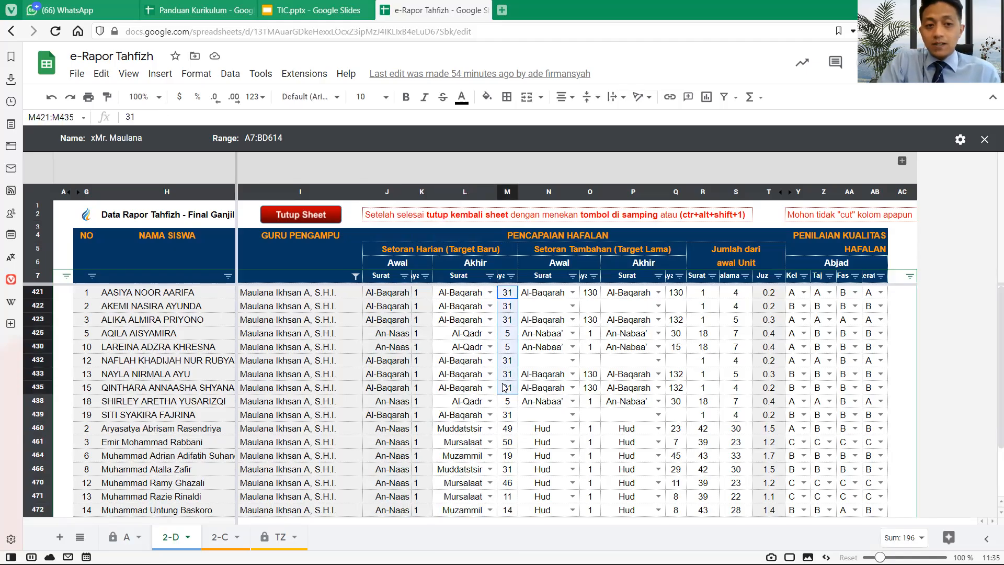
{"action": "left_click", "coordinate": [35, 293]}
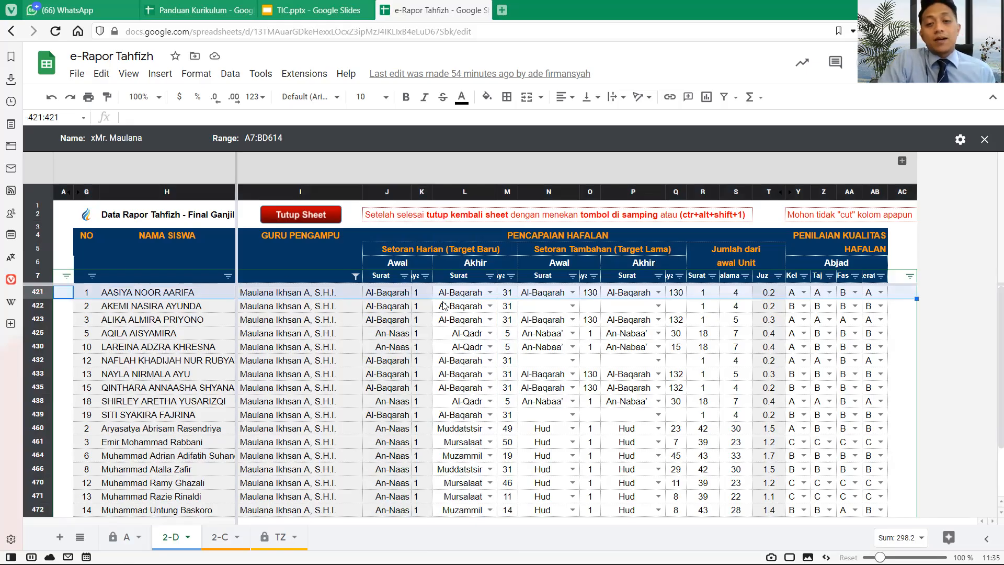
{"action": "left_click", "coordinate": [508, 295]}
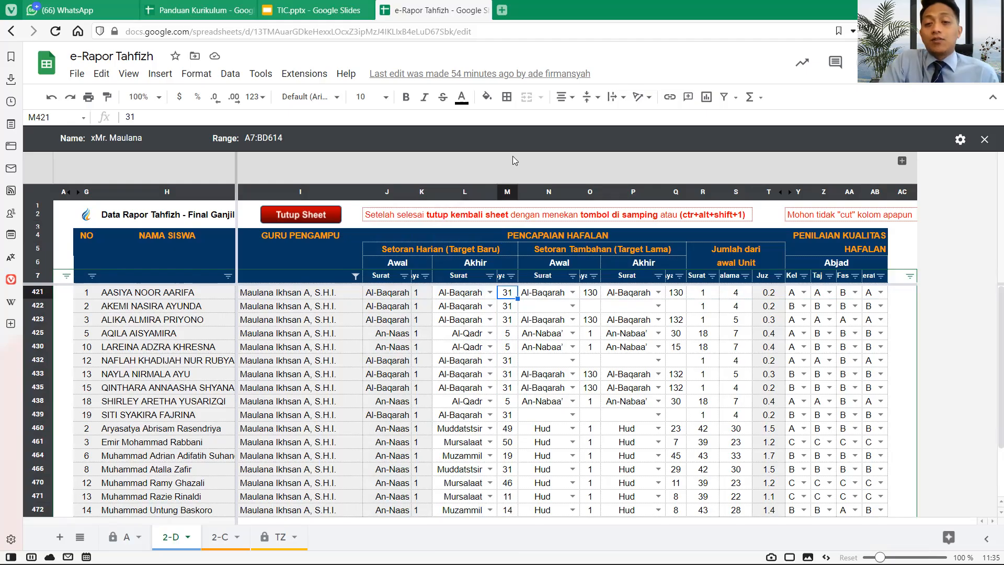
{"action": "left_click_drag", "start_coordinate": [506, 190], "coordinate": [375, 217]}
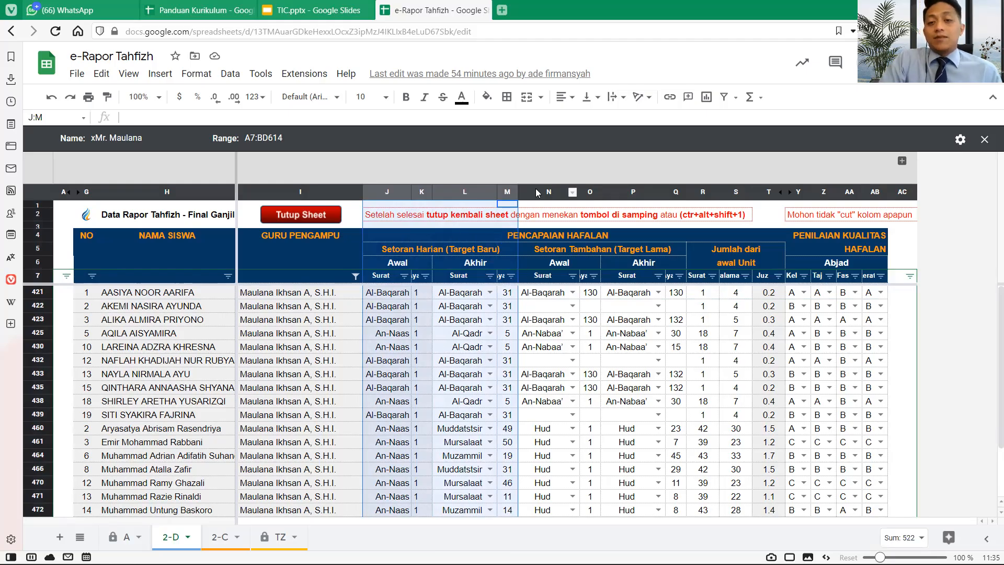
{"action": "left_click_drag", "start_coordinate": [537, 193], "coordinate": [678, 189]}
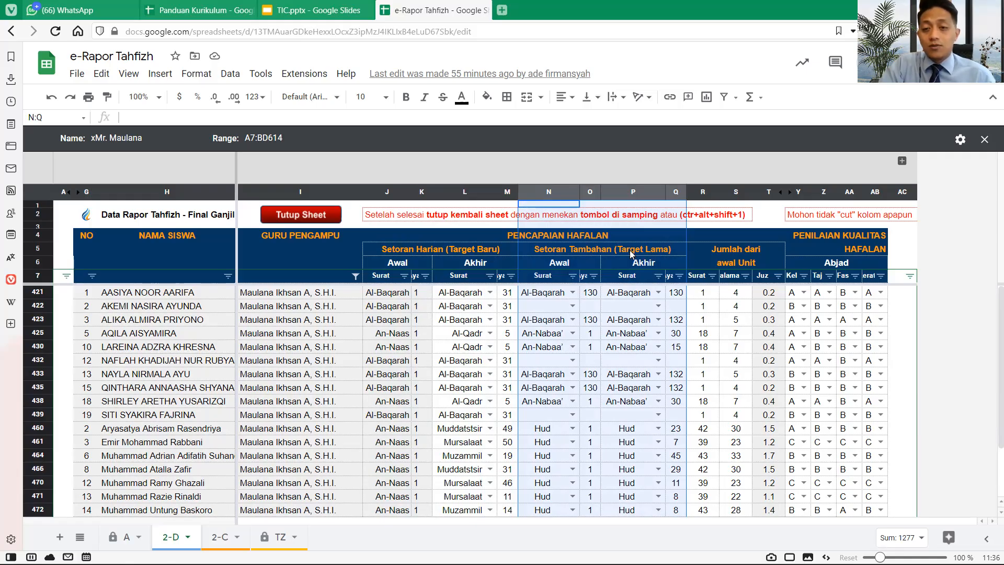
{"action": "scroll", "coordinate": [628, 328], "scroll_direction": "down", "scroll_amount": 3}
{"action": "scroll", "coordinate": [626, 329], "scroll_direction": "up", "scroll_amount": 3}
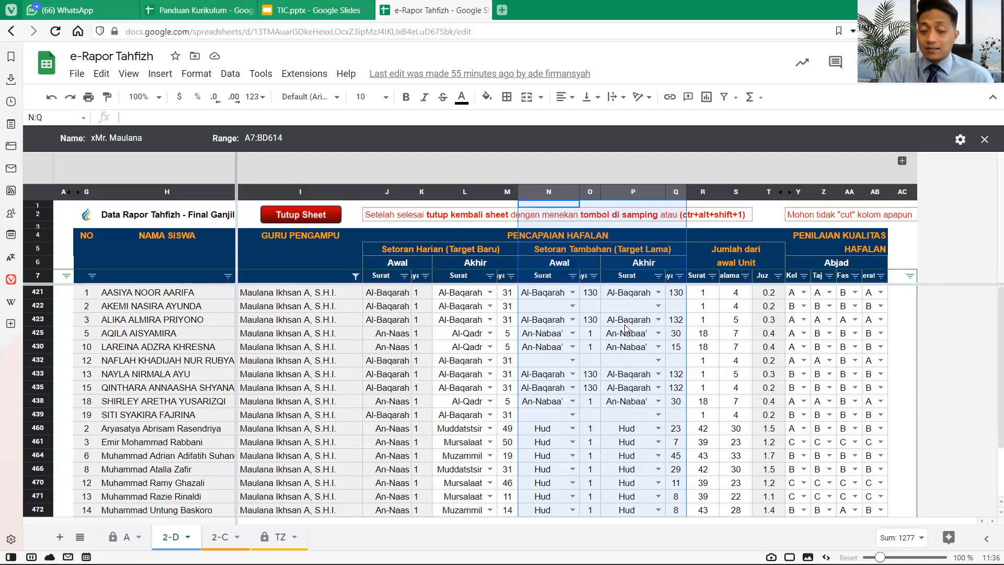
{"action": "scroll", "coordinate": [627, 328], "scroll_direction": "down", "scroll_amount": 3}
{"action": "scroll", "coordinate": [626, 328], "scroll_direction": "up", "scroll_amount": 3}
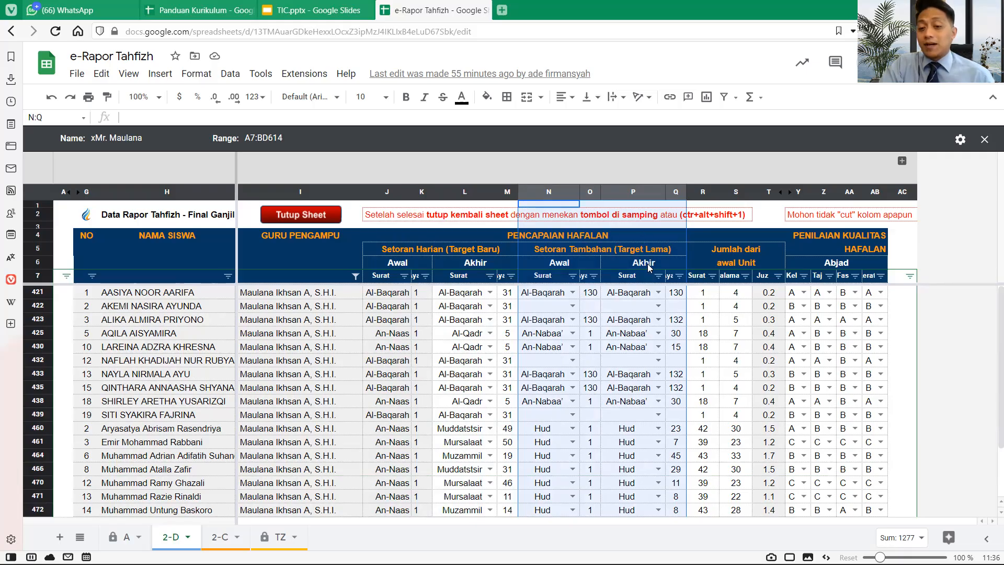
{"action": "scroll", "coordinate": [573, 400], "scroll_direction": "down", "scroll_amount": 3}
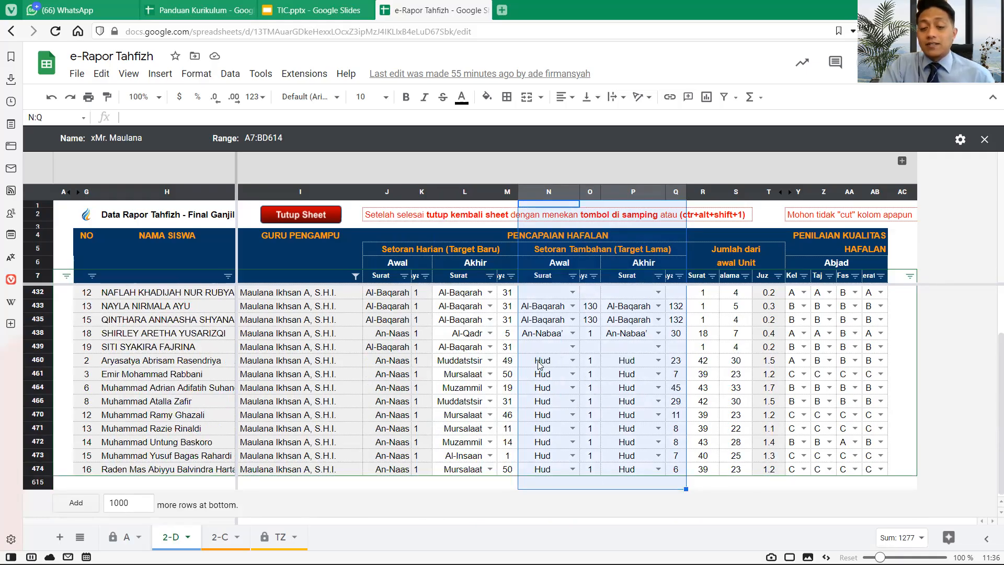
{"action": "left_click_drag", "start_coordinate": [540, 364], "coordinate": [676, 476]}
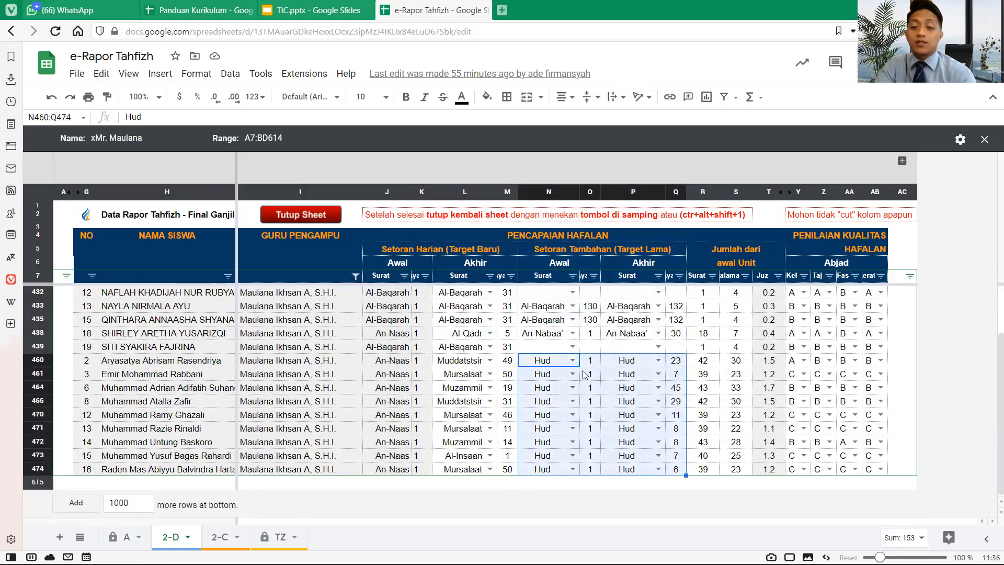
{"action": "scroll", "coordinate": [663, 366], "scroll_direction": "up", "scroll_amount": 2}
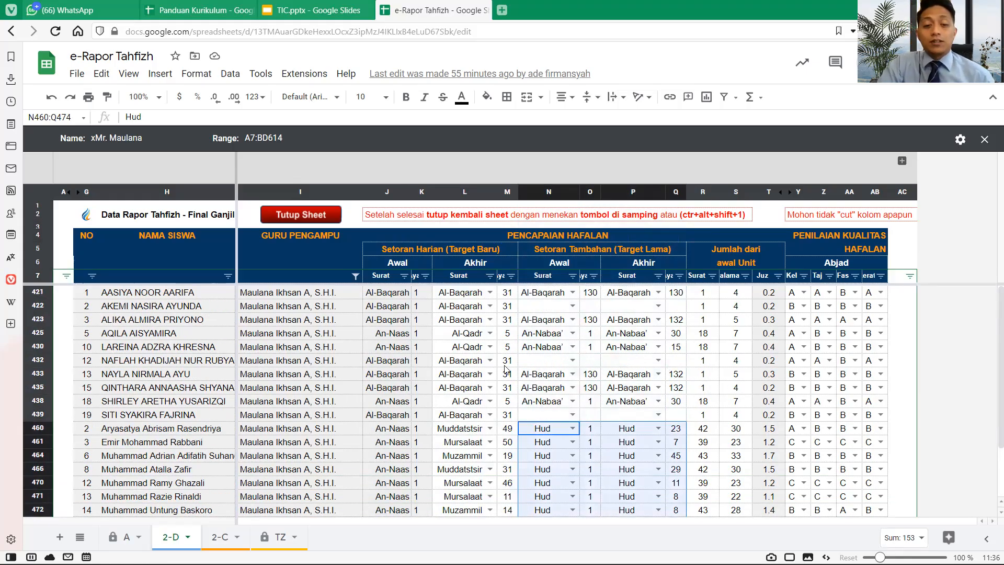
{"action": "left_click_drag", "start_coordinate": [526, 419], "coordinate": [676, 293]}
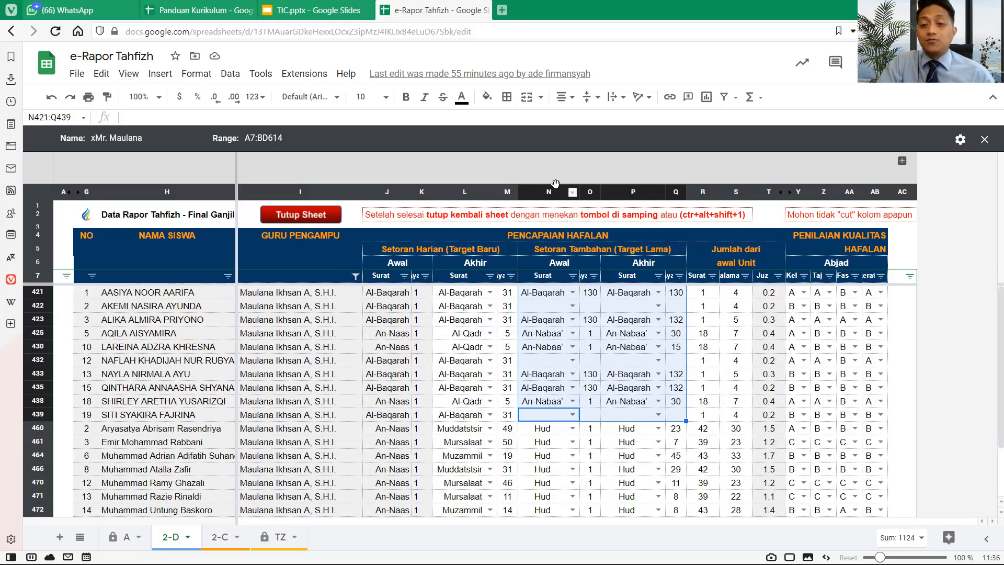
{"action": "left_click", "coordinate": [552, 189]}
{"action": "left_click_drag", "start_coordinate": [627, 185], "coordinate": [671, 186]}
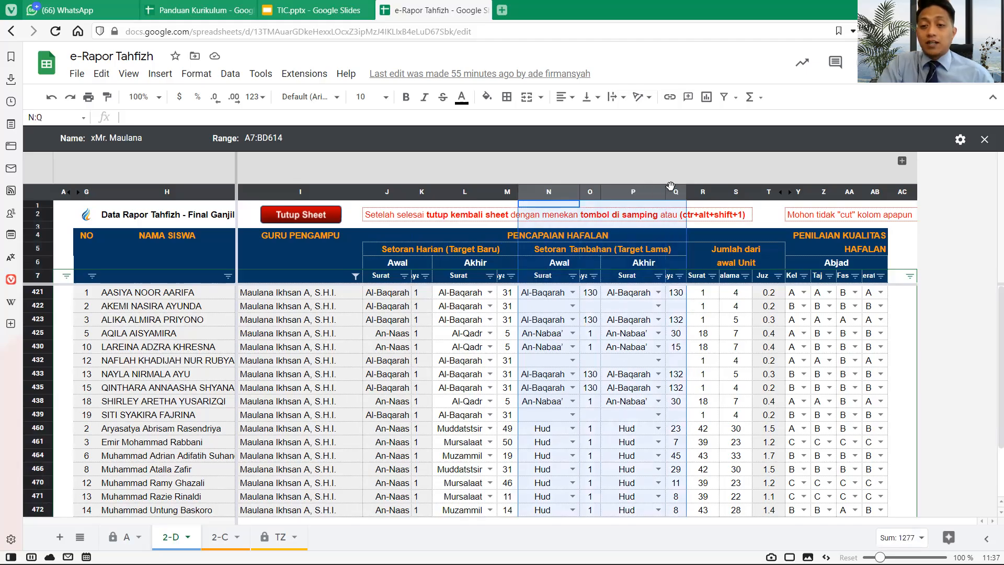
{"action": "left_click", "coordinate": [699, 188]}
{"action": "left_click_drag", "start_coordinate": [699, 189], "coordinate": [739, 187]}
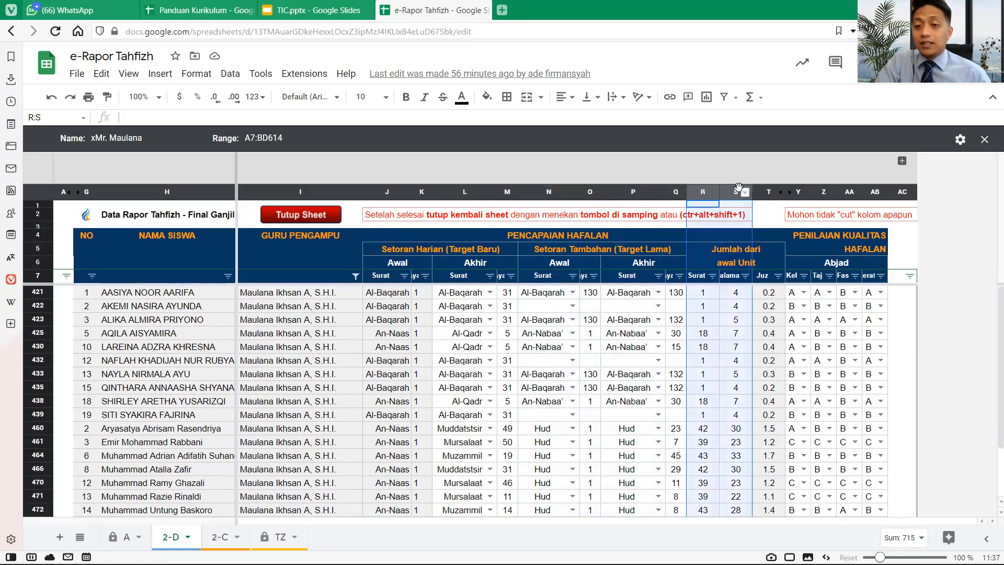
{"action": "scroll", "coordinate": [725, 323], "scroll_direction": "down", "scroll_amount": 2}
{"action": "scroll", "coordinate": [725, 323], "scroll_direction": "up", "scroll_amount": 2}
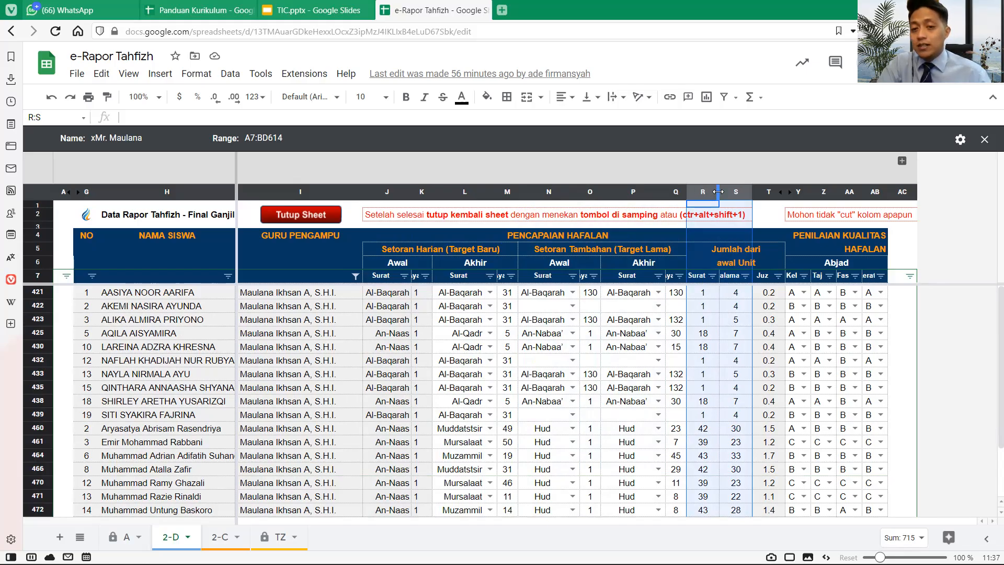
{"action": "left_click", "coordinate": [760, 188]}
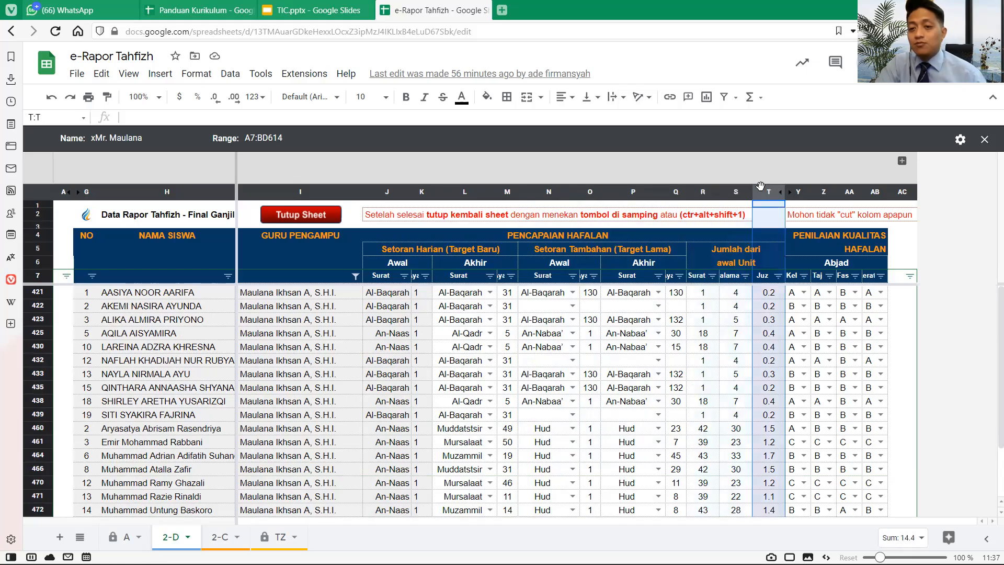
{"action": "left_click", "coordinate": [419, 192], "text": "ctrl"}
{"action": "left_click_drag", "start_coordinate": [317, 198], "coordinate": [94, 220]}
{"action": "left_click_drag", "start_coordinate": [456, 194], "coordinate": [743, 210]}
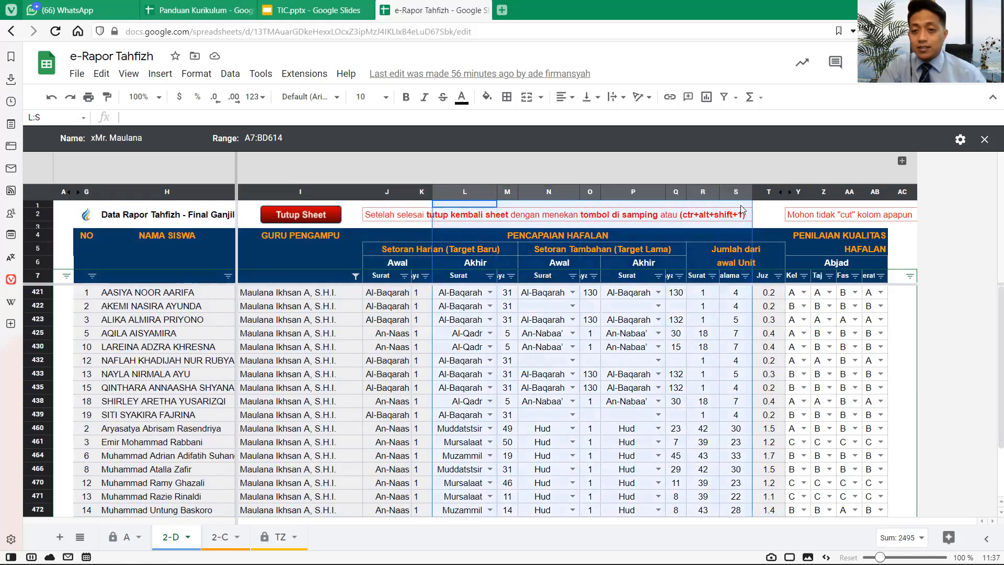
{"action": "left_click_drag", "start_coordinate": [797, 191], "coordinate": [872, 189]}
{"action": "left_click", "coordinate": [735, 292]}
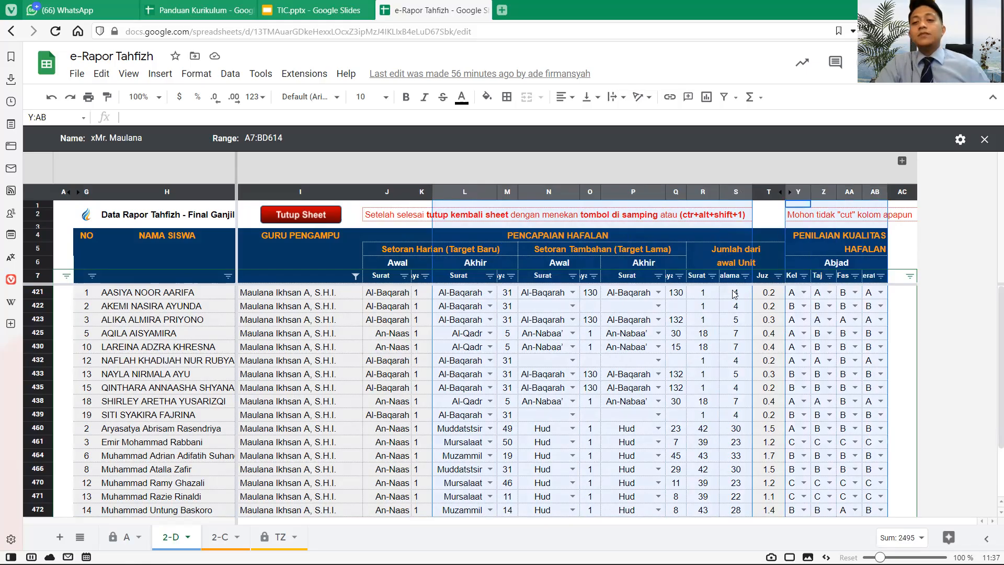
{"action": "left_click", "coordinate": [719, 265]}
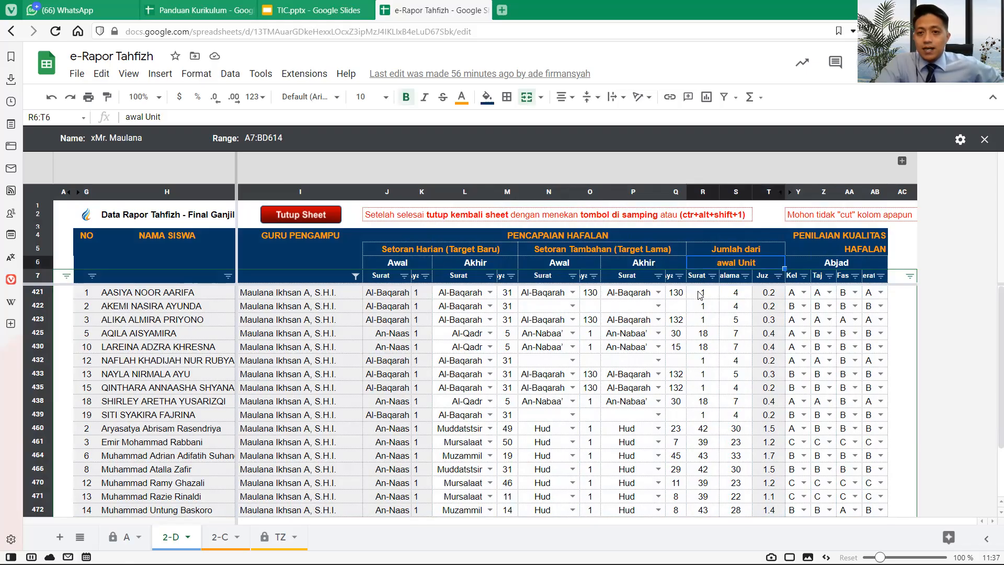
{"action": "left_click", "coordinate": [700, 294]}
{"action": "scroll", "coordinate": [699, 292], "scroll_direction": "down", "scroll_amount": 2}
{"action": "scroll", "coordinate": [698, 288], "scroll_direction": "up", "scroll_amount": 2}
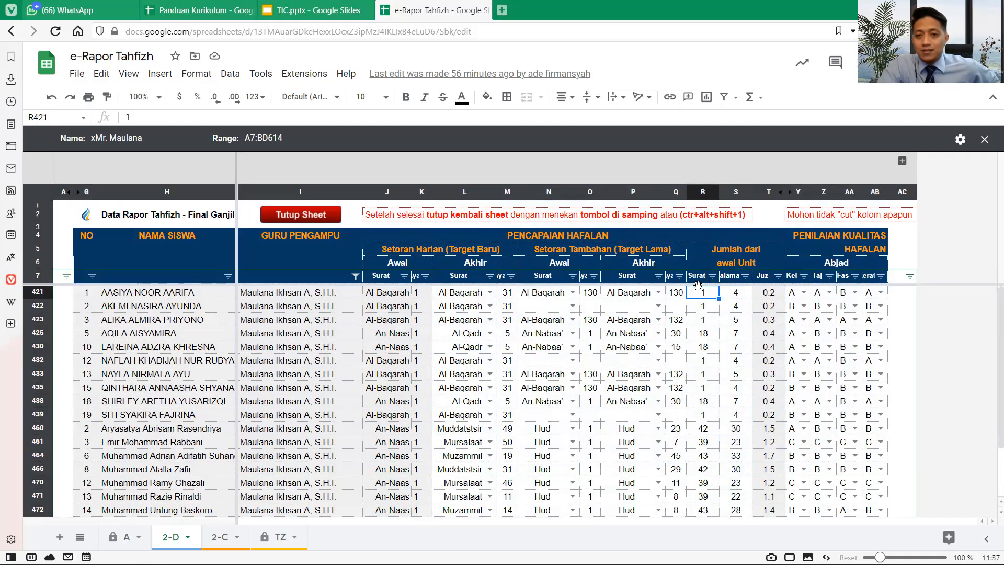
{"action": "scroll", "coordinate": [699, 289], "scroll_direction": "down", "scroll_amount": 2}
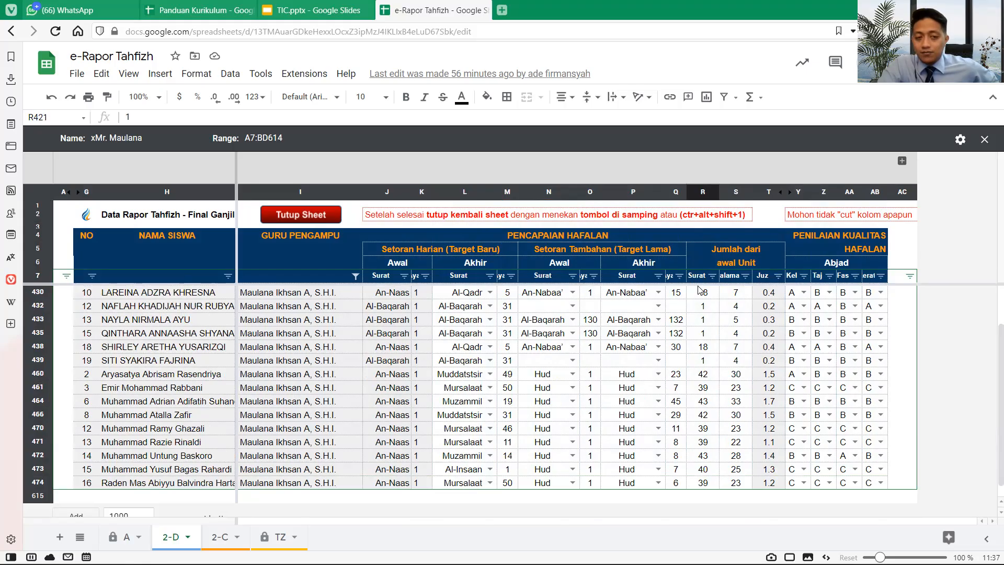
{"action": "left_click", "coordinate": [40, 370]}
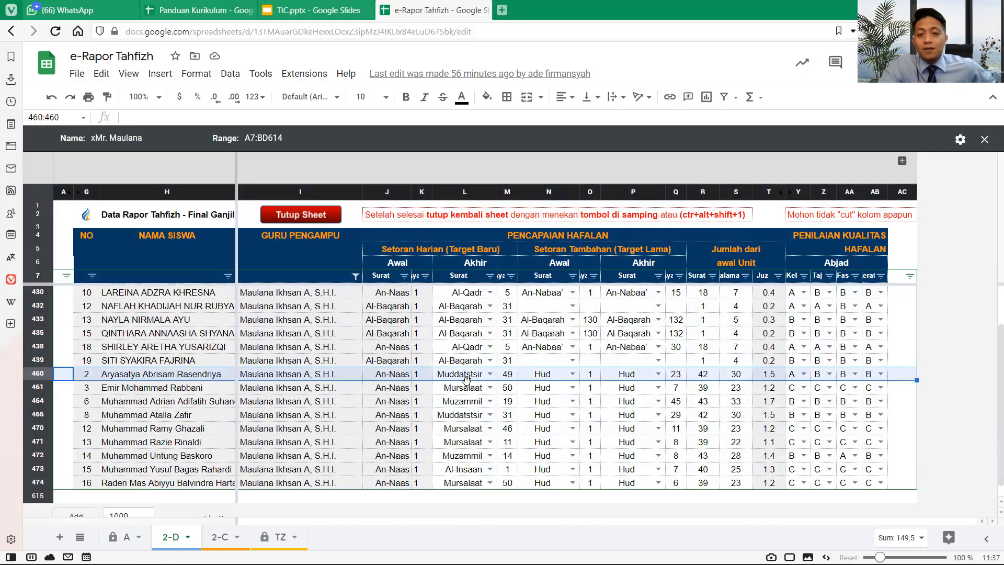
{"action": "left_click", "coordinate": [697, 379]}
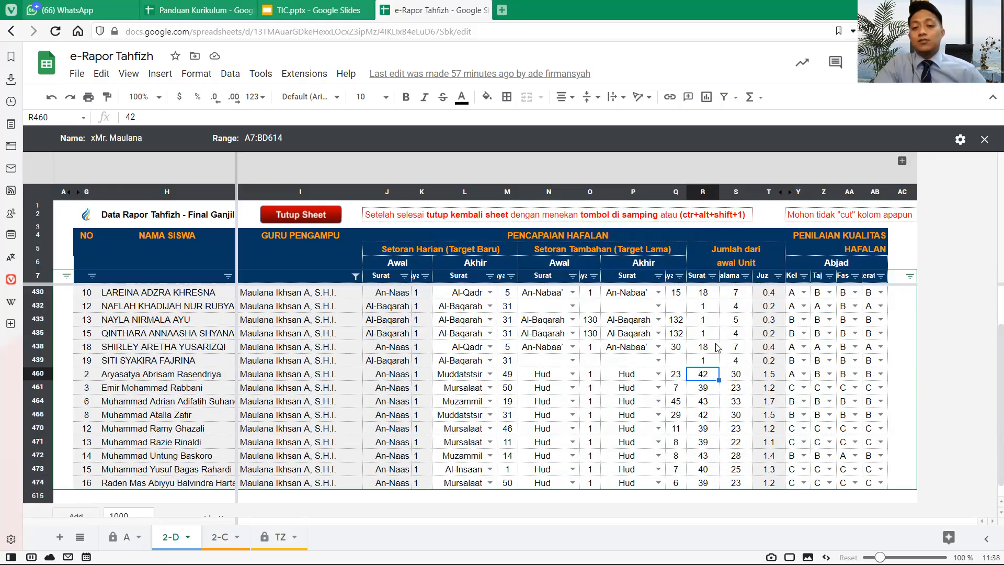
{"action": "left_click_drag", "start_coordinate": [704, 375], "coordinate": [703, 485]}
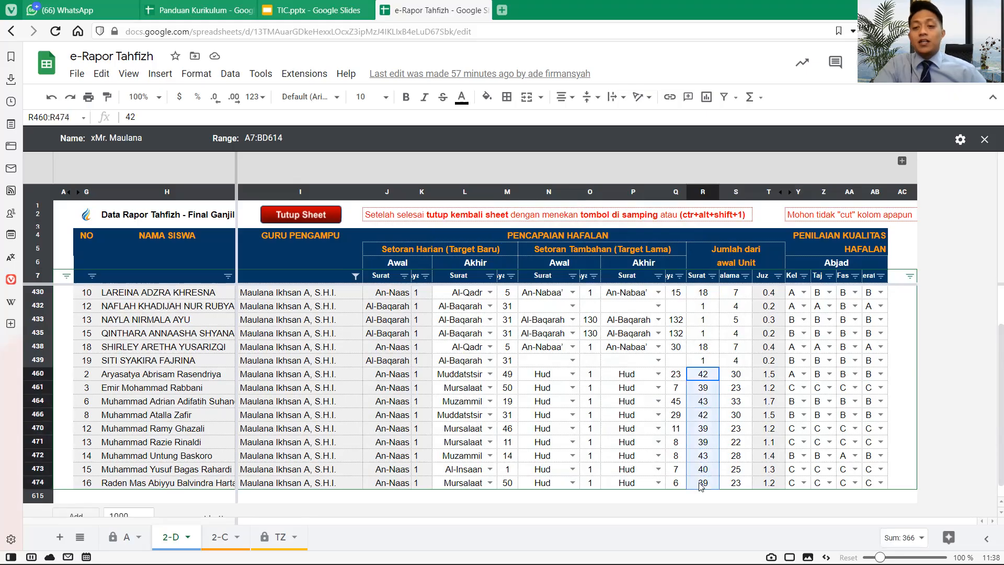
{"action": "left_click", "coordinate": [703, 307]}
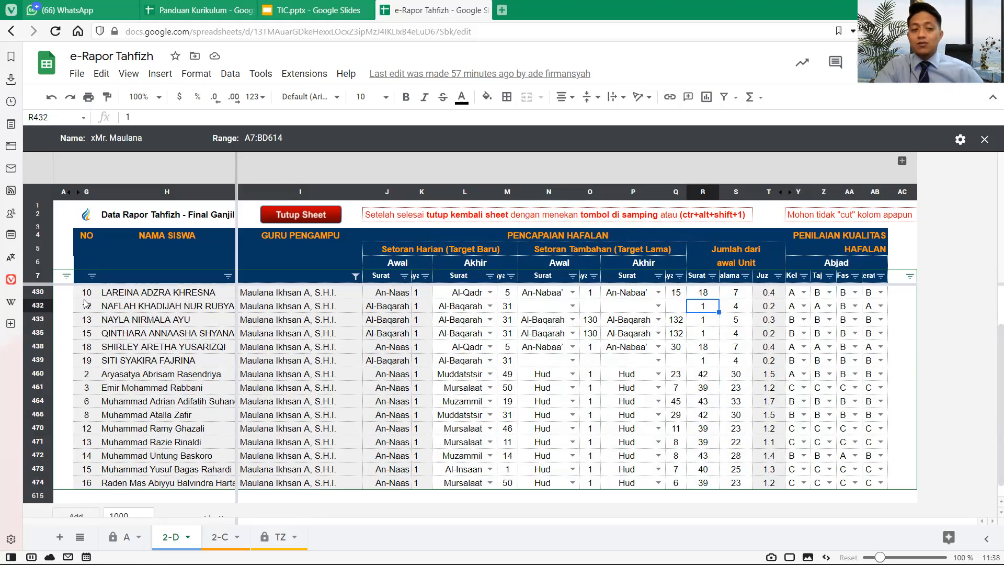
{"action": "left_click", "coordinate": [41, 307]}
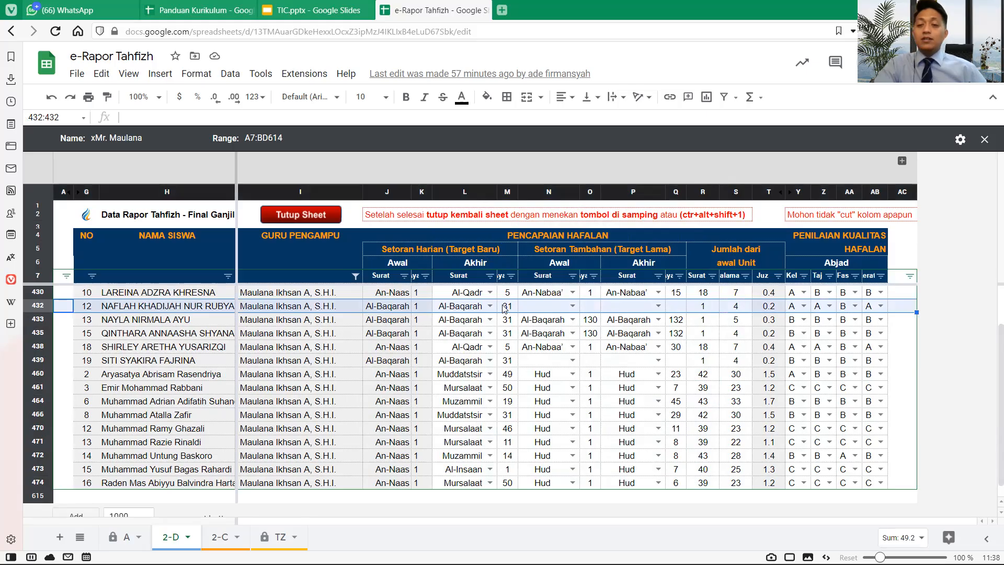
{"action": "left_click", "coordinate": [704, 308]}
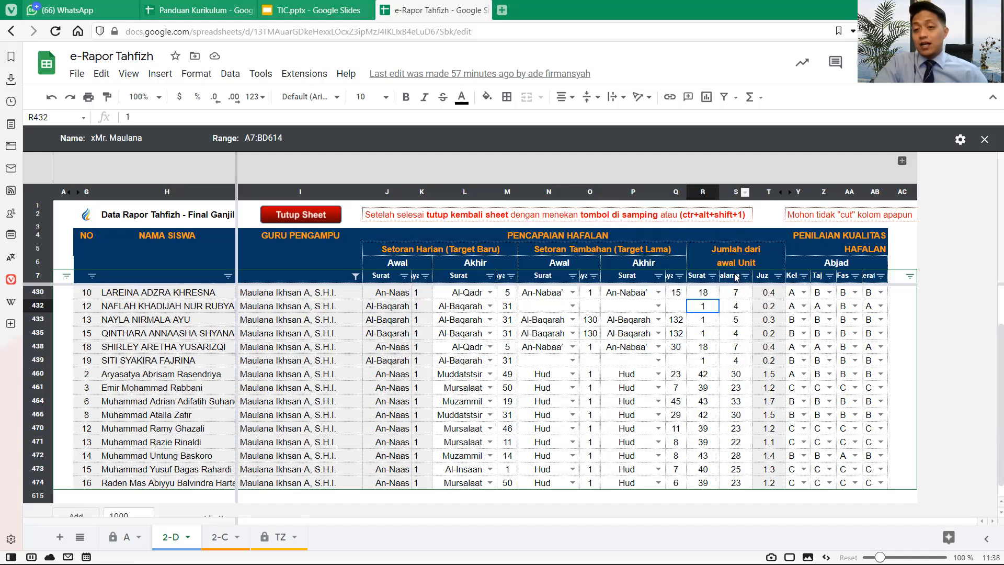
{"action": "left_click", "coordinate": [730, 193]}
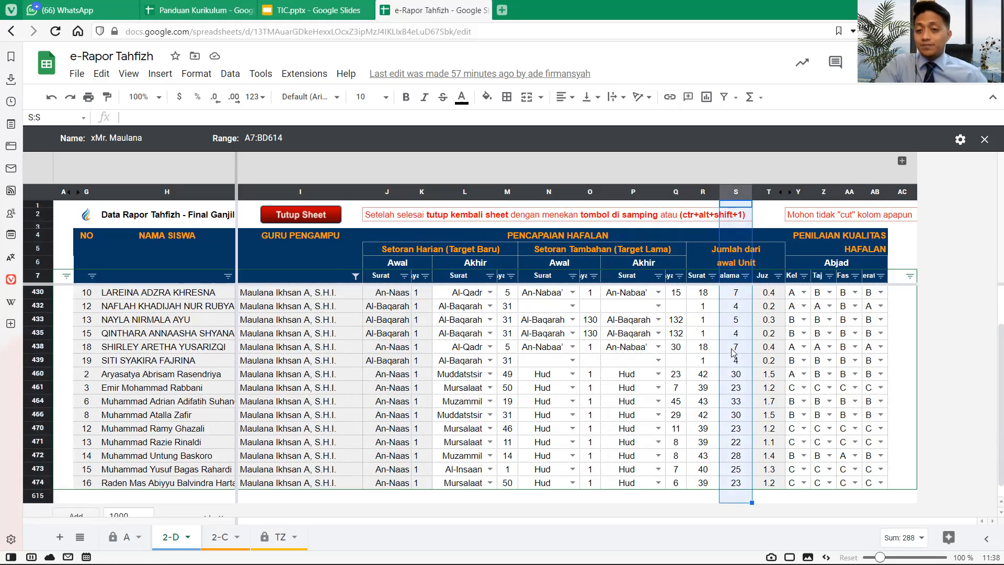
{"action": "left_click", "coordinate": [736, 287]}
{"action": "left_click_drag", "start_coordinate": [737, 285], "coordinate": [735, 480]}
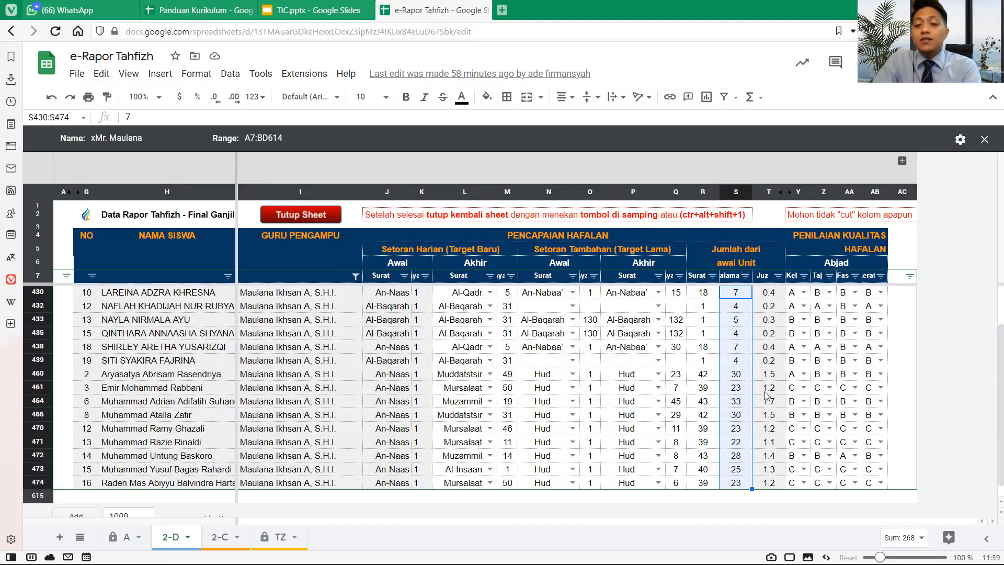
{"action": "left_click", "coordinate": [738, 404]}
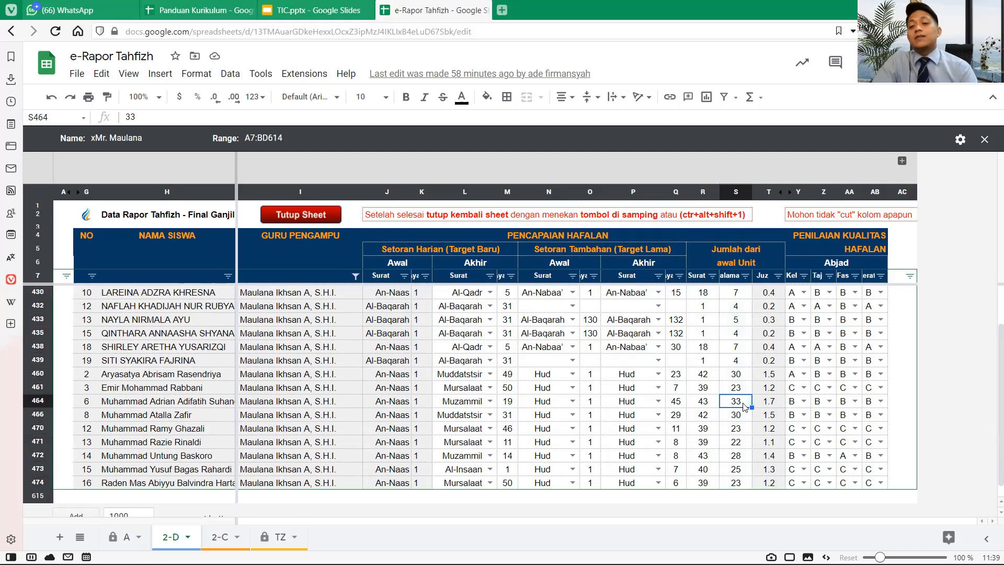
{"action": "left_click_drag", "start_coordinate": [768, 405], "coordinate": [745, 406]}
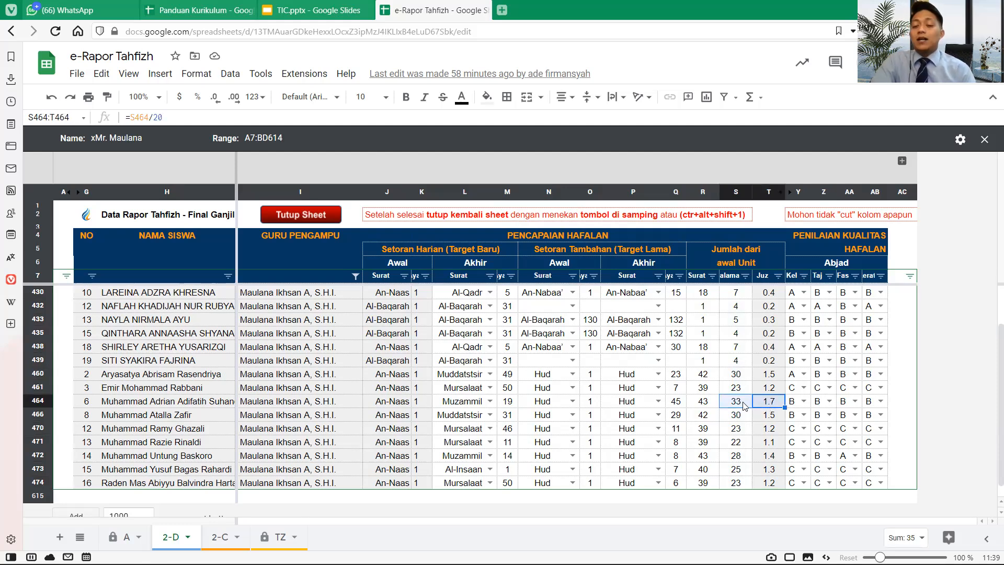
{"action": "left_click", "coordinate": [744, 406]}
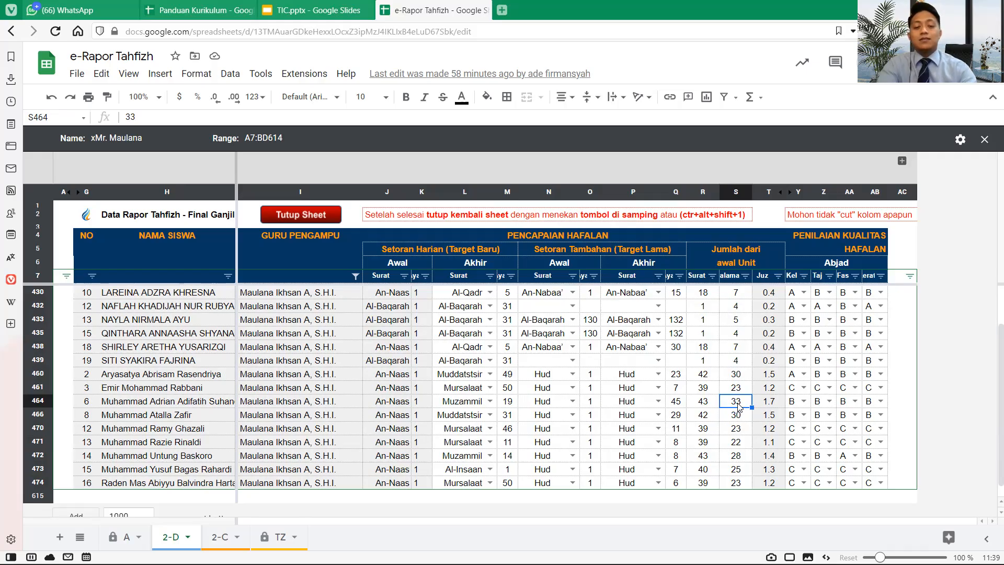
- Enter 13 as the halaman in S464 and check its juz cell T464
{"action": "type", "text": "13"}
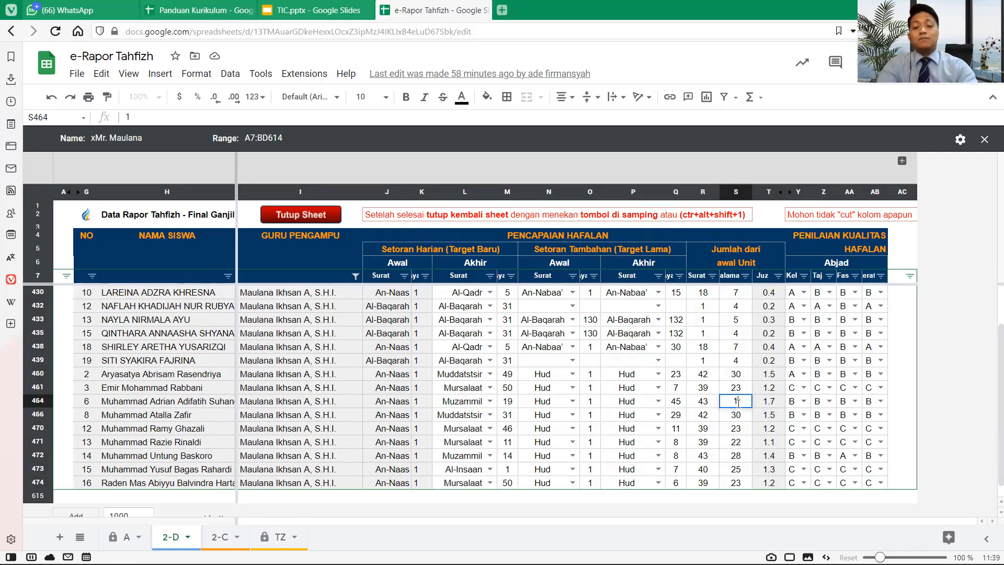
{"action": "key", "text": "Return"}
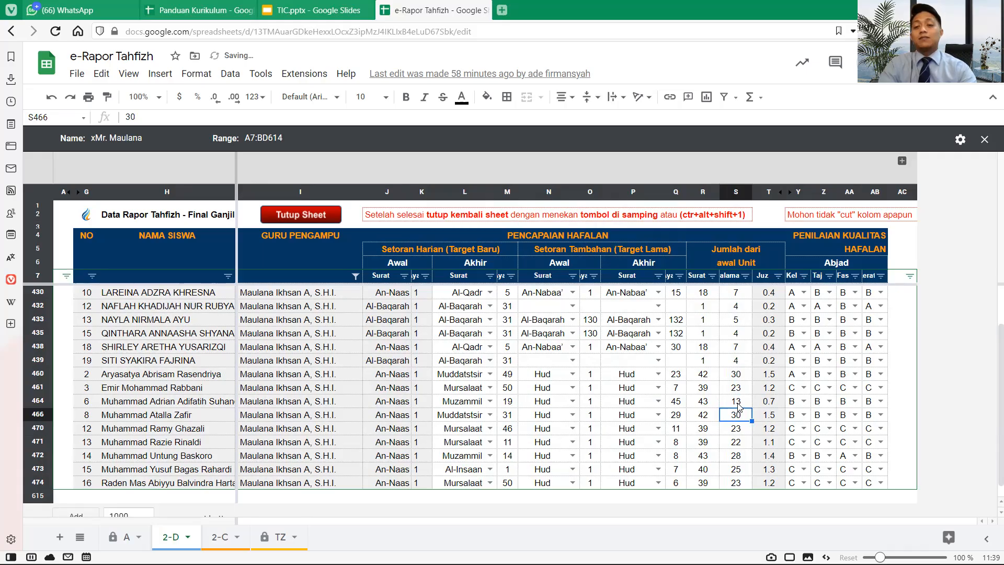
{"action": "left_click", "coordinate": [739, 406]}
{"action": "key", "text": "shift+Right"}
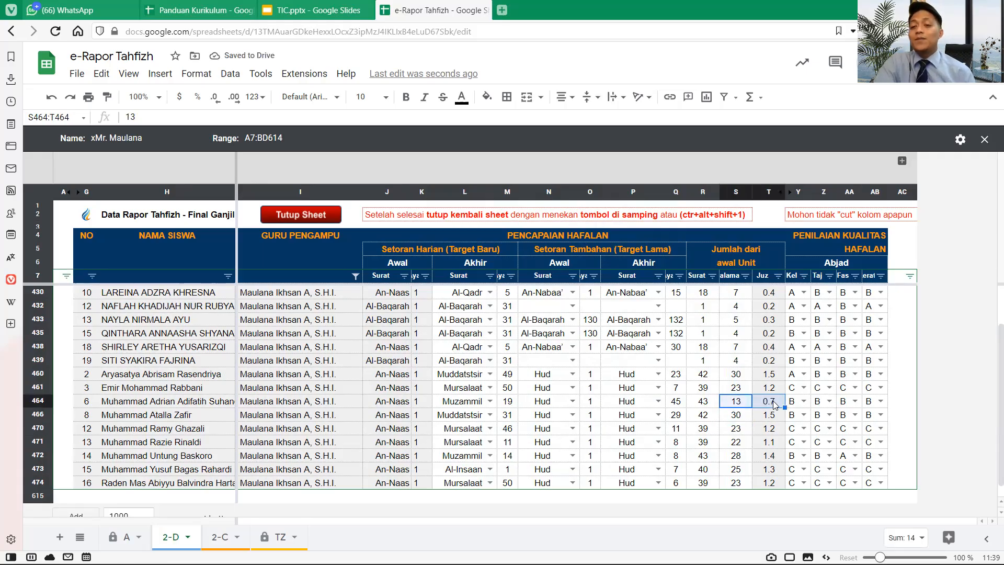
- Undo the S464 edit back to 33 and select columns R and S to check their total
{"action": "left_click", "coordinate": [732, 192]}
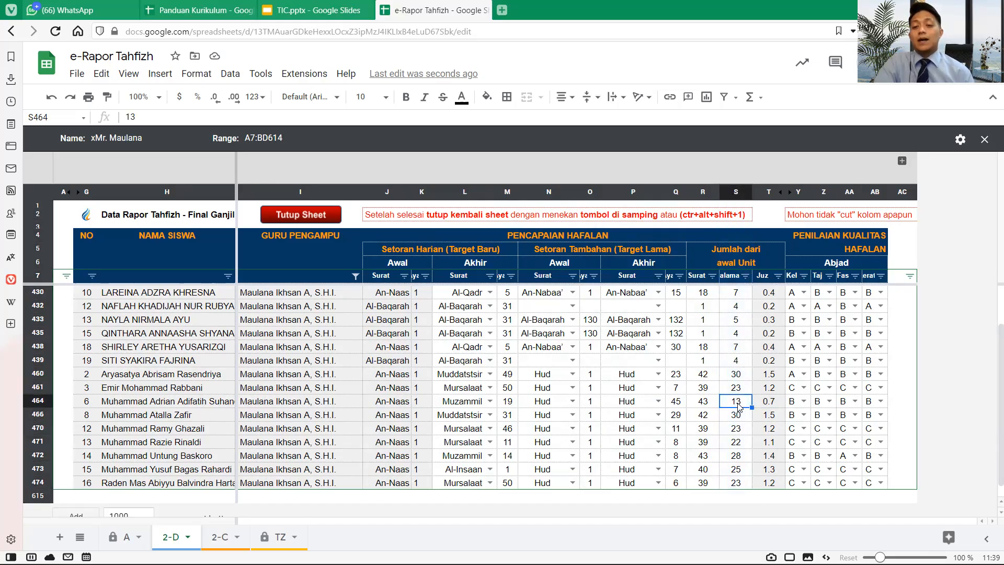
{"action": "key", "text": "ctrl+z"}
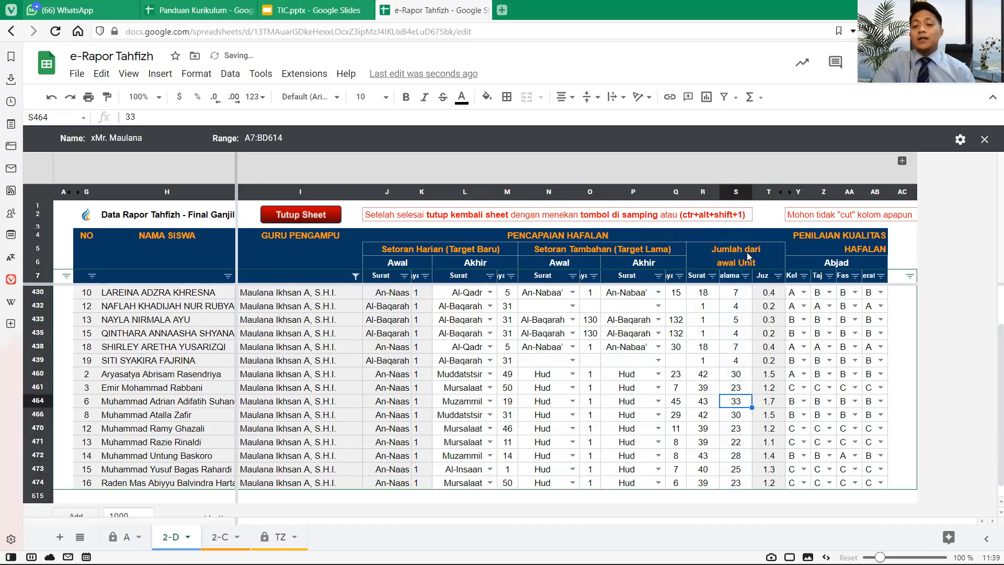
{"action": "left_click_drag", "start_coordinate": [733, 195], "coordinate": [703, 195]}
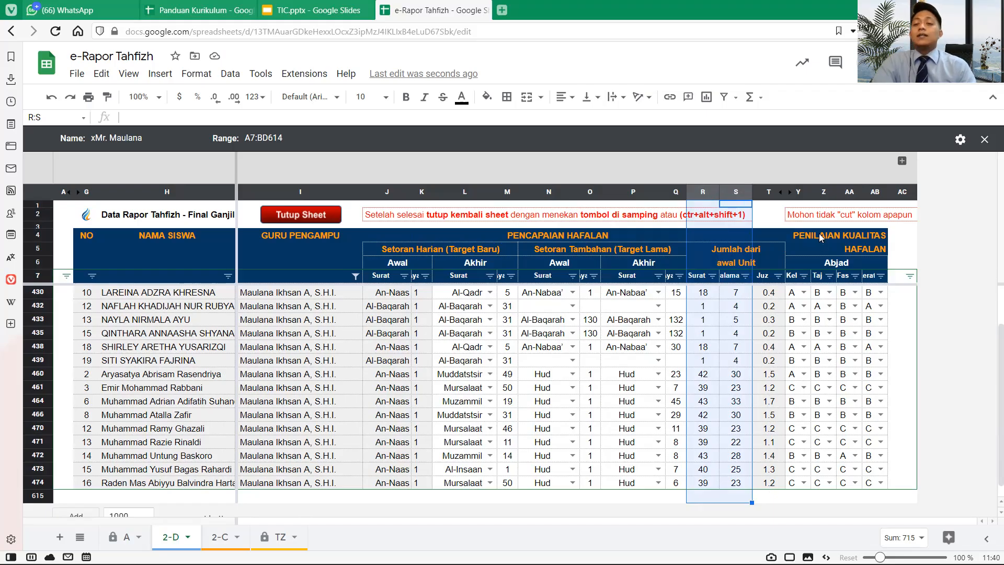
{"action": "left_click_drag", "start_coordinate": [801, 189], "coordinate": [873, 187]}
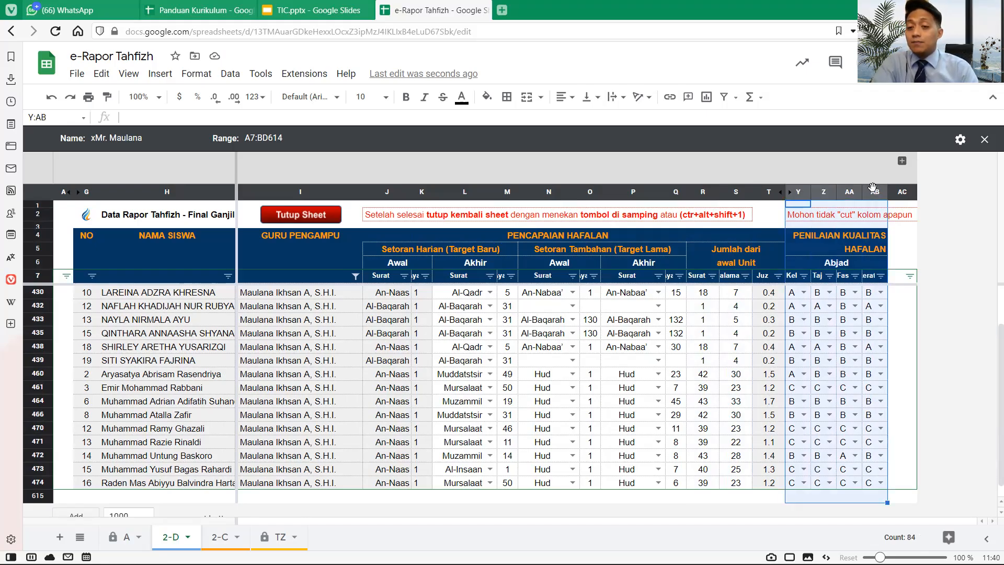
{"action": "left_click", "coordinate": [792, 278]}
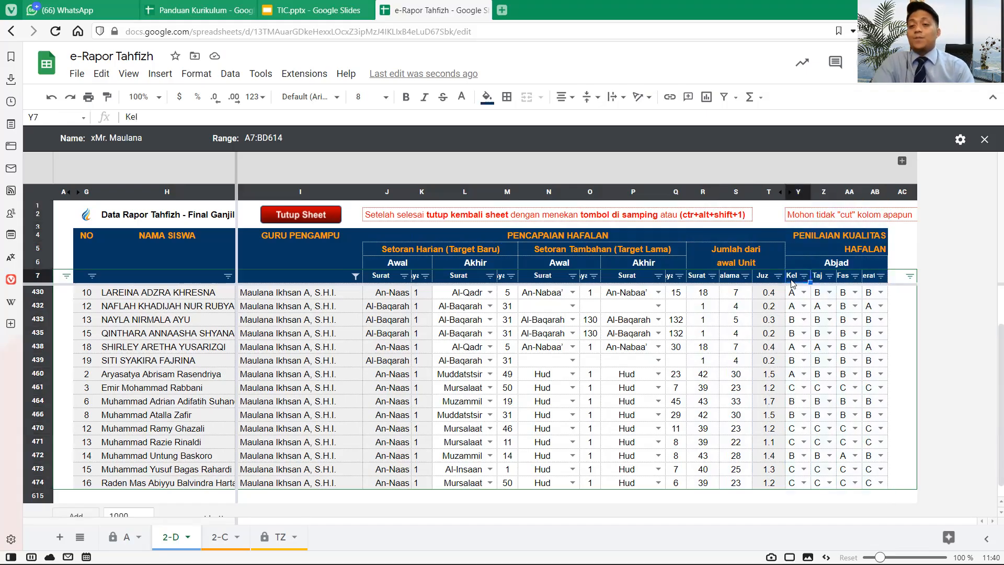
{"action": "left_click_drag", "start_coordinate": [793, 294], "coordinate": [802, 484]}
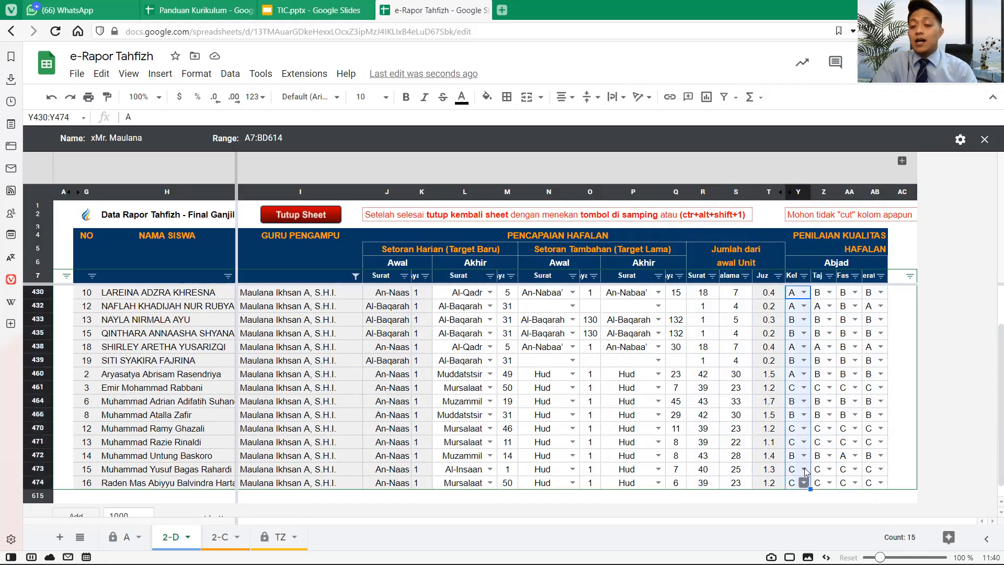
{"action": "left_click", "coordinate": [804, 292]}
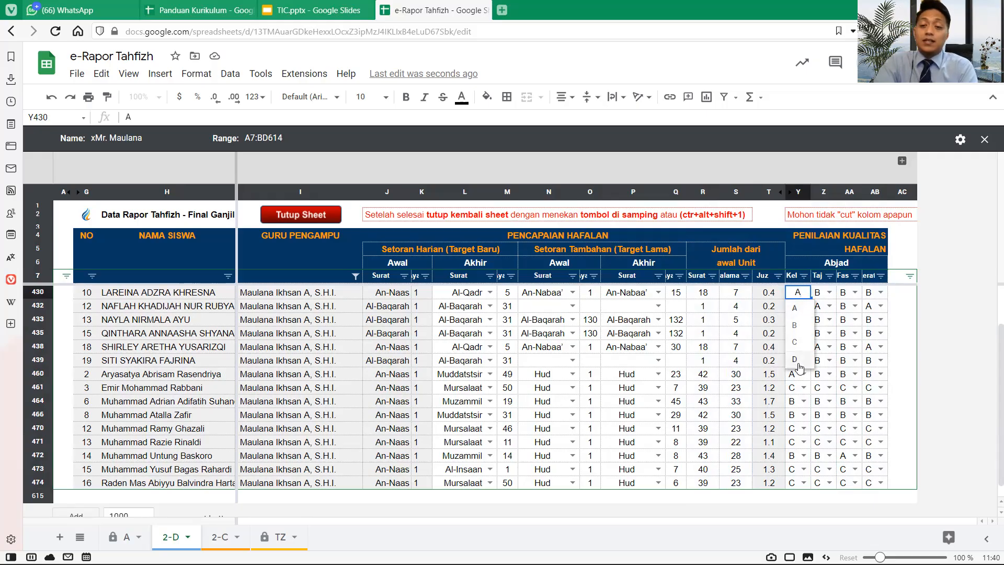
{"action": "left_click", "coordinate": [797, 223]}
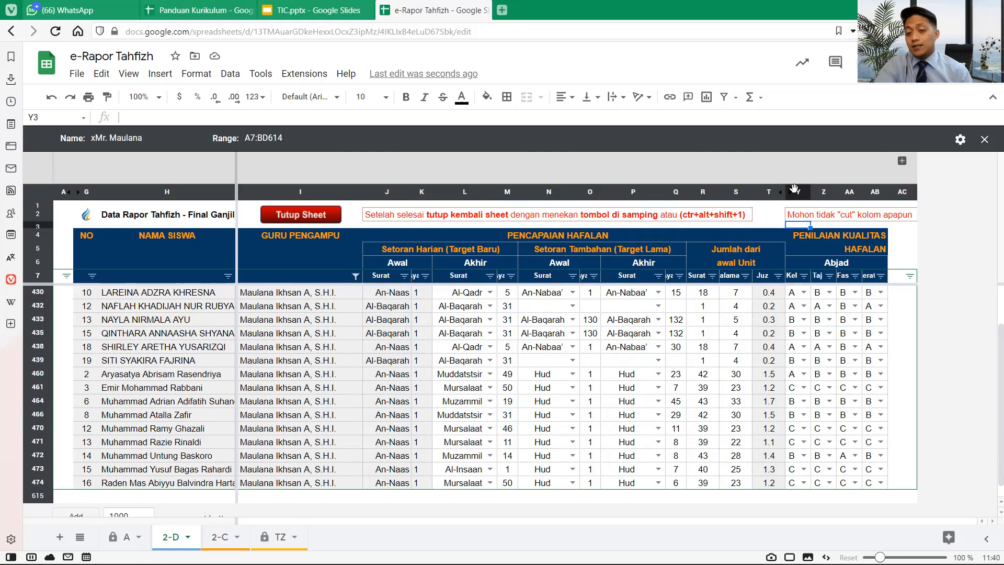
{"action": "left_click", "coordinate": [795, 190]}
{"action": "scroll", "coordinate": [794, 188], "scroll_direction": "up", "scroll_amount": 2}
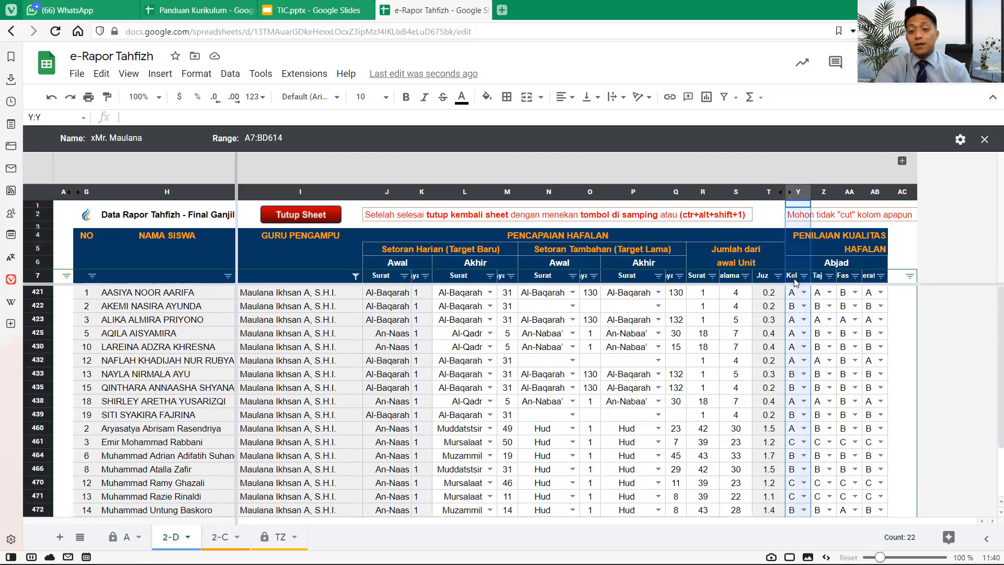
{"action": "left_click", "coordinate": [824, 192]}
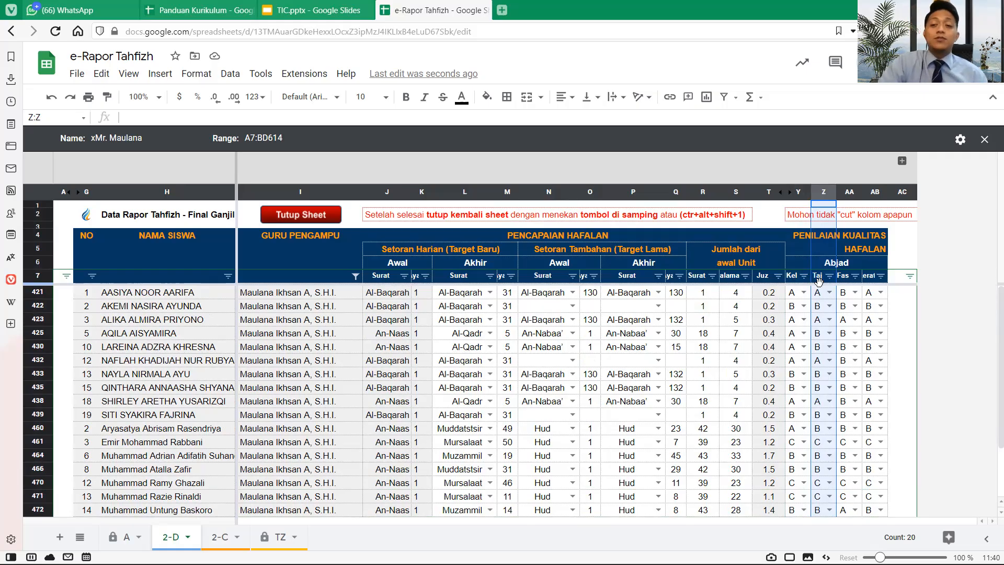
{"action": "scroll", "coordinate": [820, 304], "scroll_direction": "down", "scroll_amount": 2}
{"action": "scroll", "coordinate": [822, 314], "scroll_direction": "up", "scroll_amount": 2}
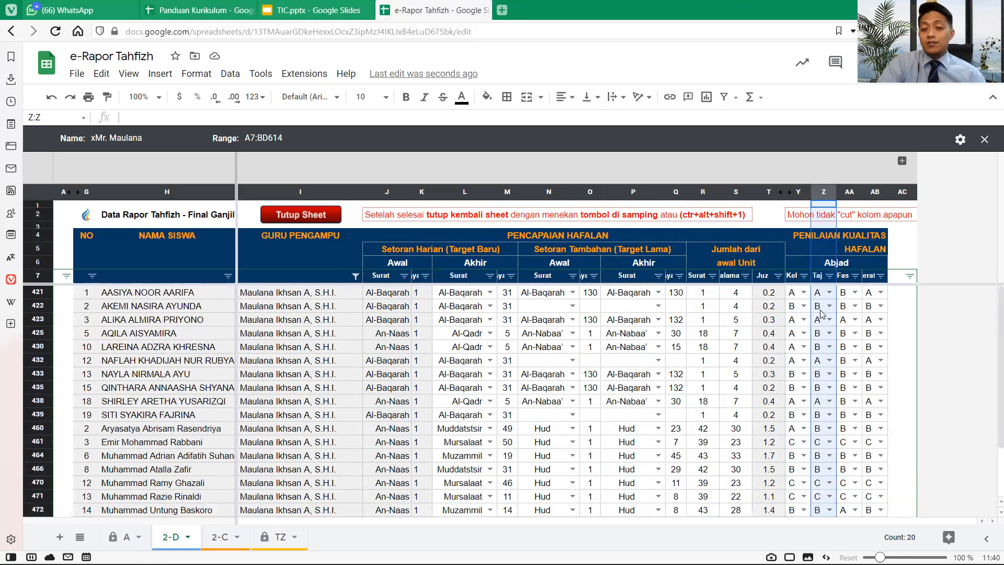
{"action": "left_click", "coordinate": [849, 193]}
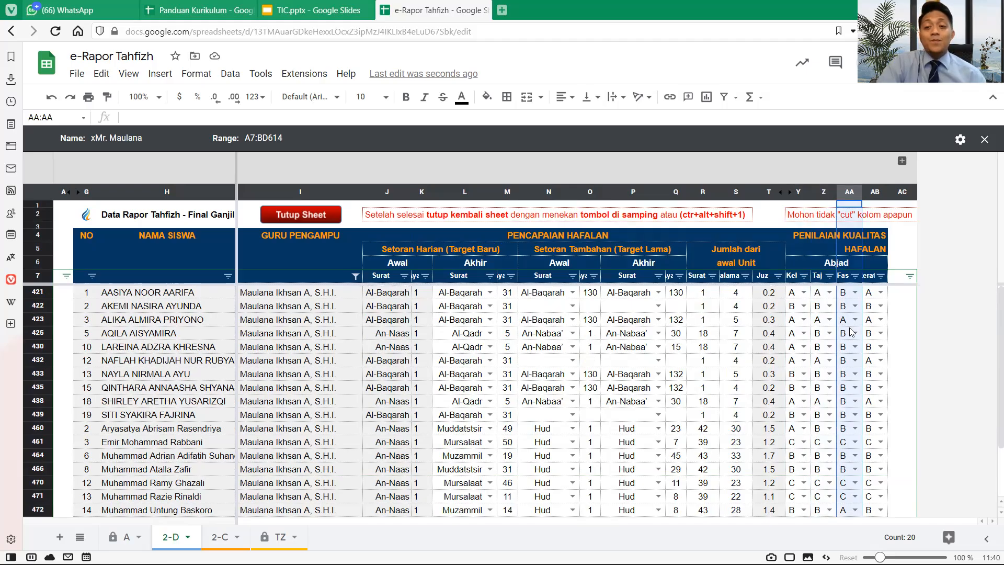
{"action": "scroll", "coordinate": [851, 332], "scroll_direction": "down", "scroll_amount": 3}
{"action": "scroll", "coordinate": [851, 331], "scroll_direction": "up", "scroll_amount": 3}
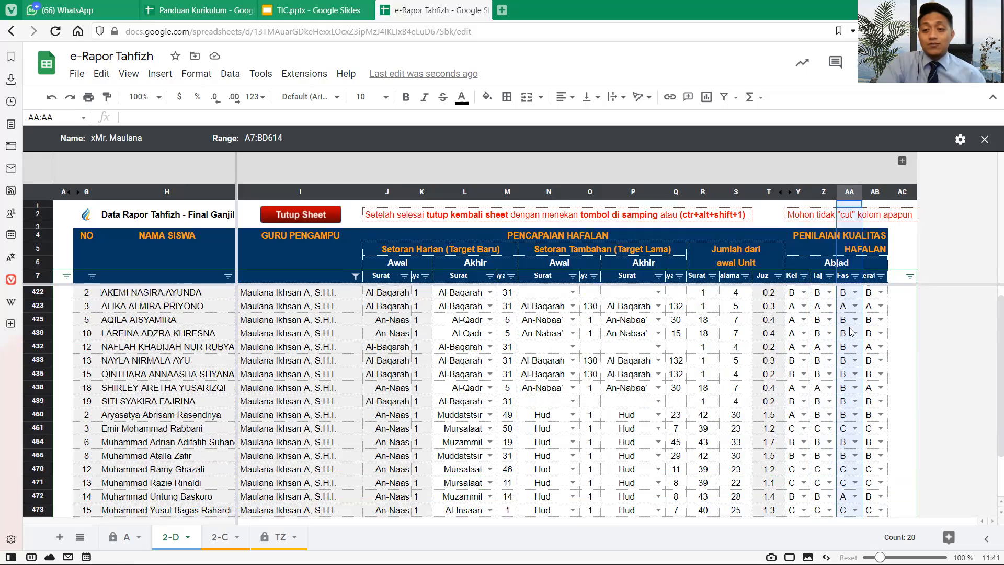
{"action": "scroll", "coordinate": [851, 332], "scroll_direction": "down", "scroll_amount": 1}
{"action": "scroll", "coordinate": [851, 331], "scroll_direction": "up", "scroll_amount": 1}
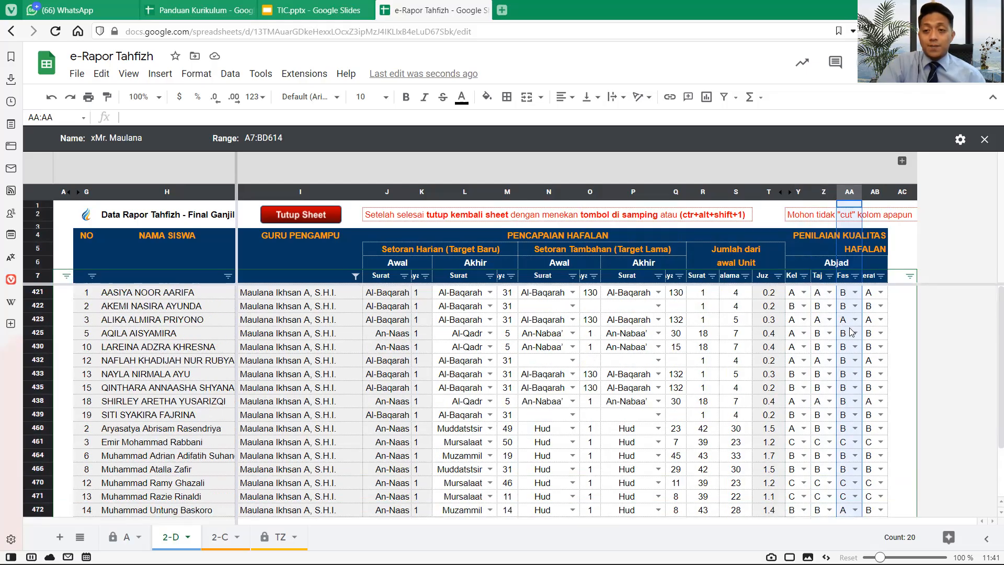
{"action": "left_click", "coordinate": [874, 192]}
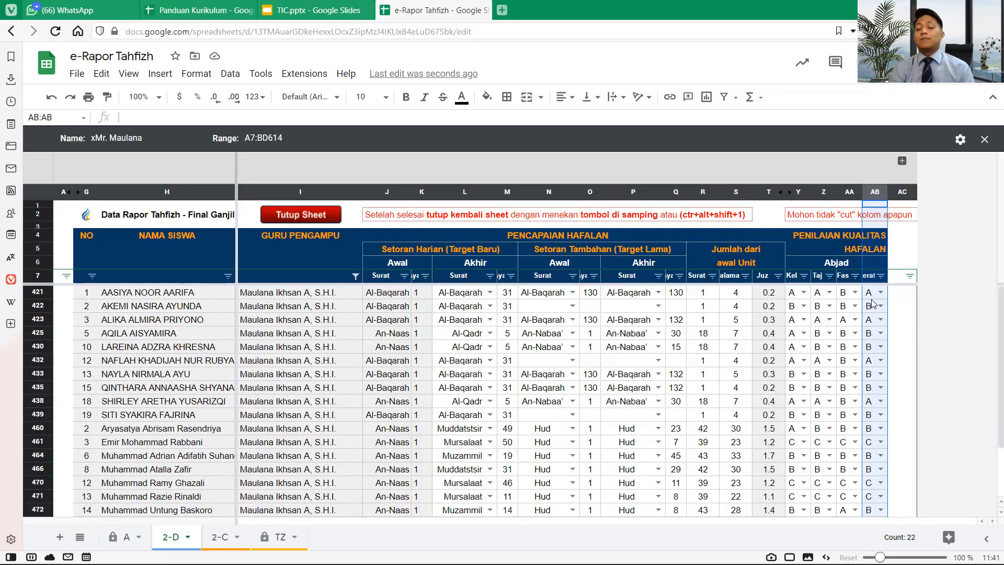
{"action": "left_click", "coordinate": [789, 296]}
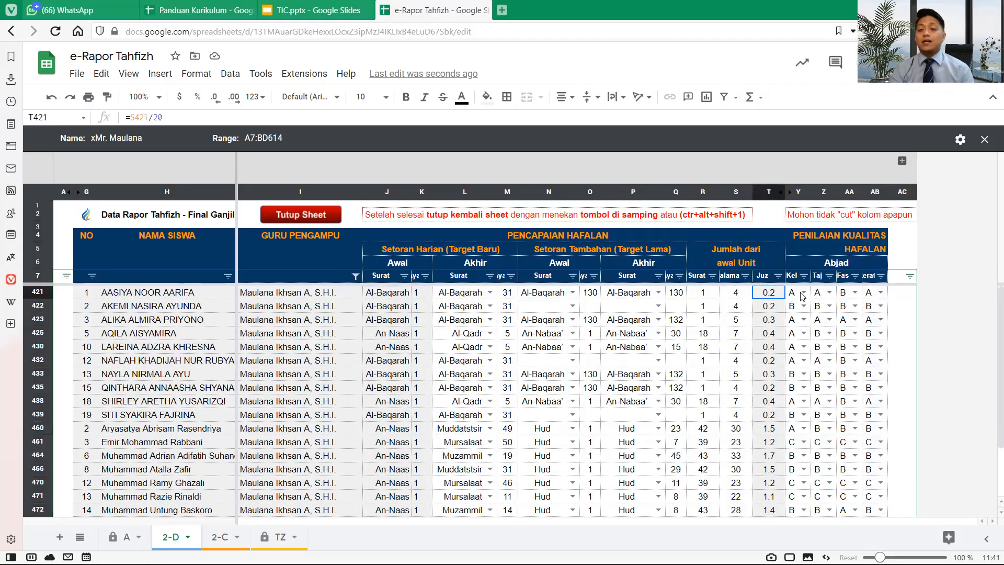
{"action": "left_click", "coordinate": [850, 297]}
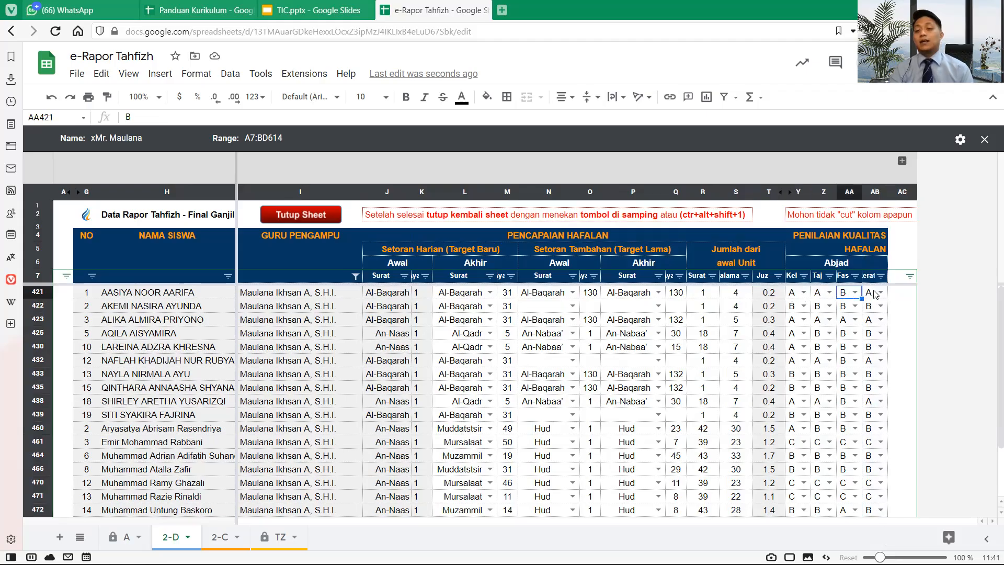
{"action": "key", "text": "Tab"}
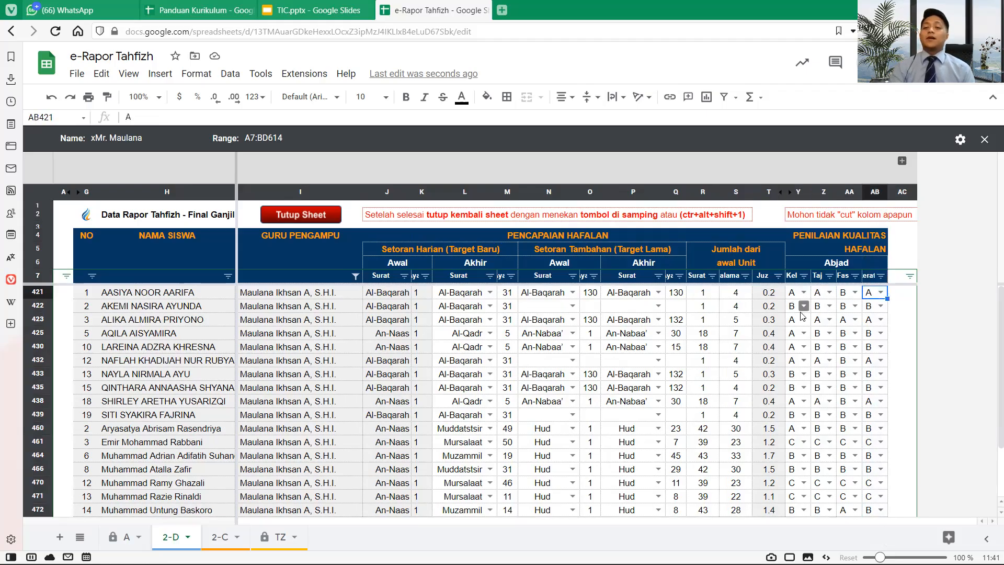
{"action": "left_click_drag", "start_coordinate": [795, 336], "coordinate": [851, 335]}
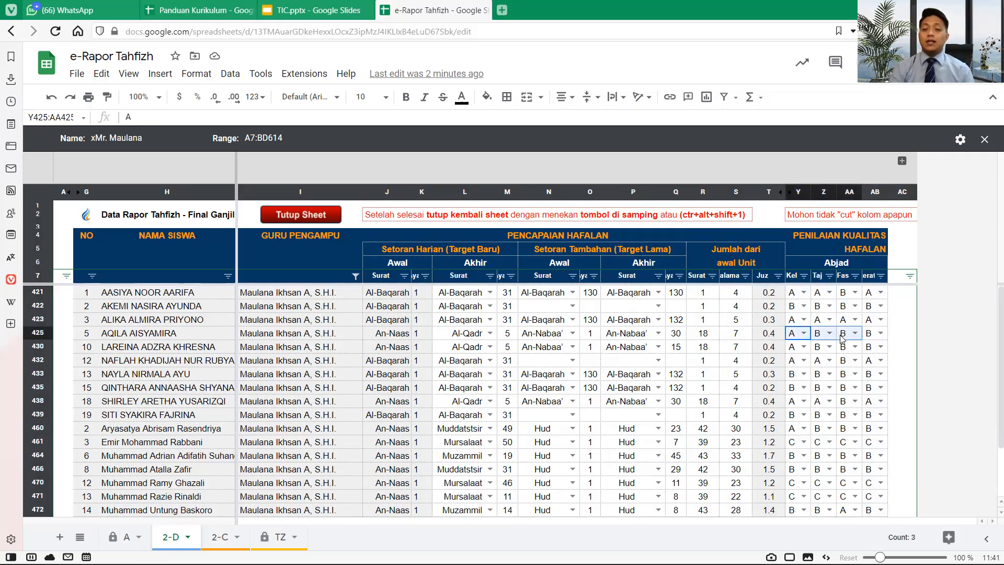
{"action": "left_click", "coordinate": [874, 336]}
{"action": "scroll", "coordinate": [874, 335], "scroll_direction": "down", "scroll_amount": 2}
{"action": "scroll", "coordinate": [877, 337], "scroll_direction": "up", "scroll_amount": 2}
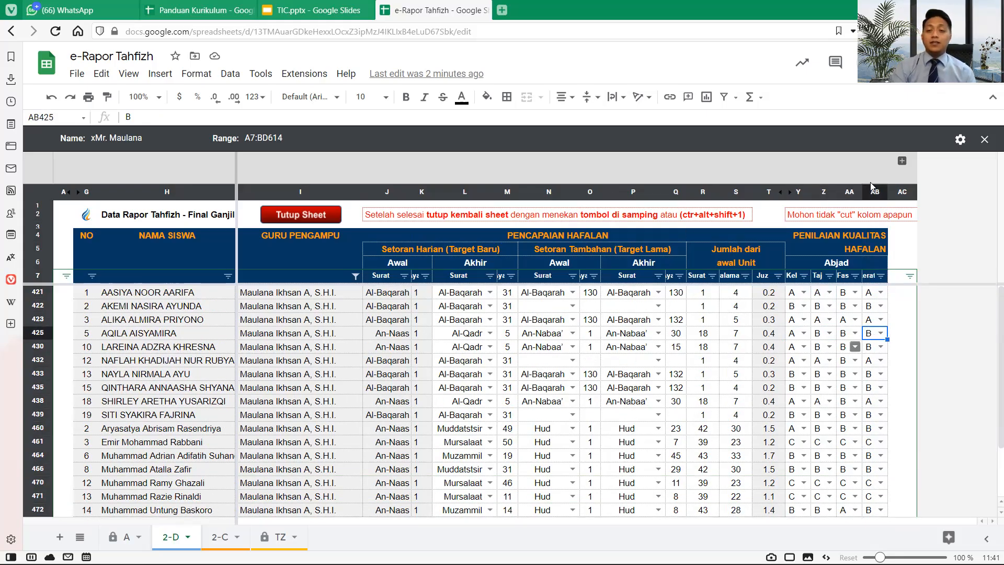
{"action": "scroll", "coordinate": [871, 186], "scroll_direction": "down", "scroll_amount": 1}
{"action": "scroll", "coordinate": [872, 186], "scroll_direction": "up", "scroll_amount": 1}
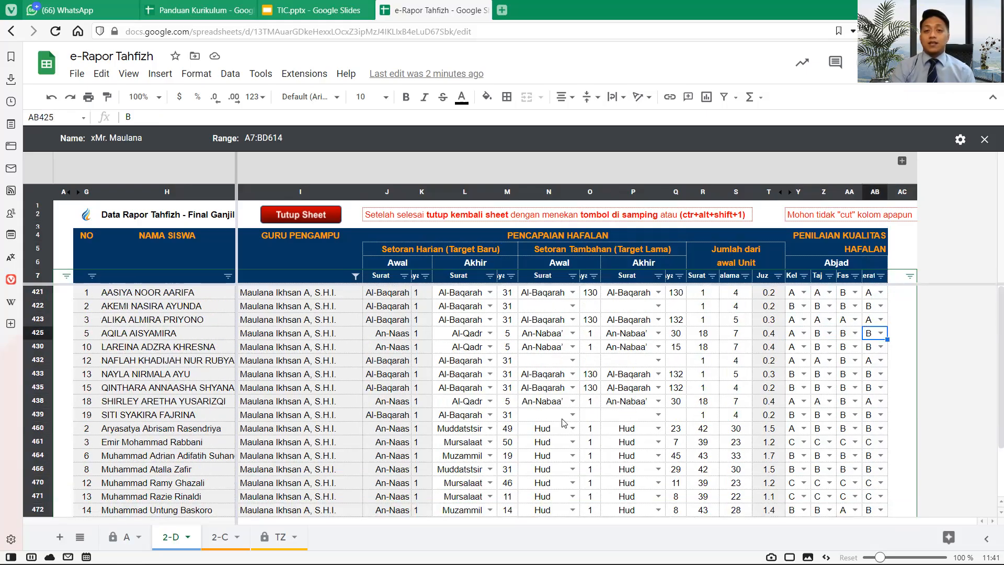
- Tick step 1 'Mengisi Data Rapor' (D6) in the Panduan Kurikulum guide, then return to e-Rapor Tahfizh
{"action": "left_click", "coordinate": [196, 10]}
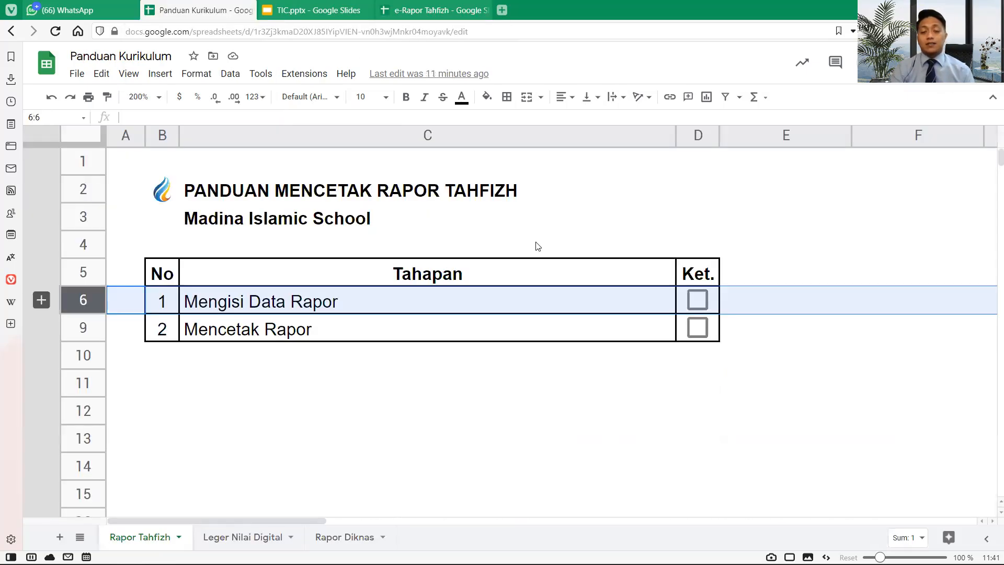
{"action": "left_click", "coordinate": [692, 300]}
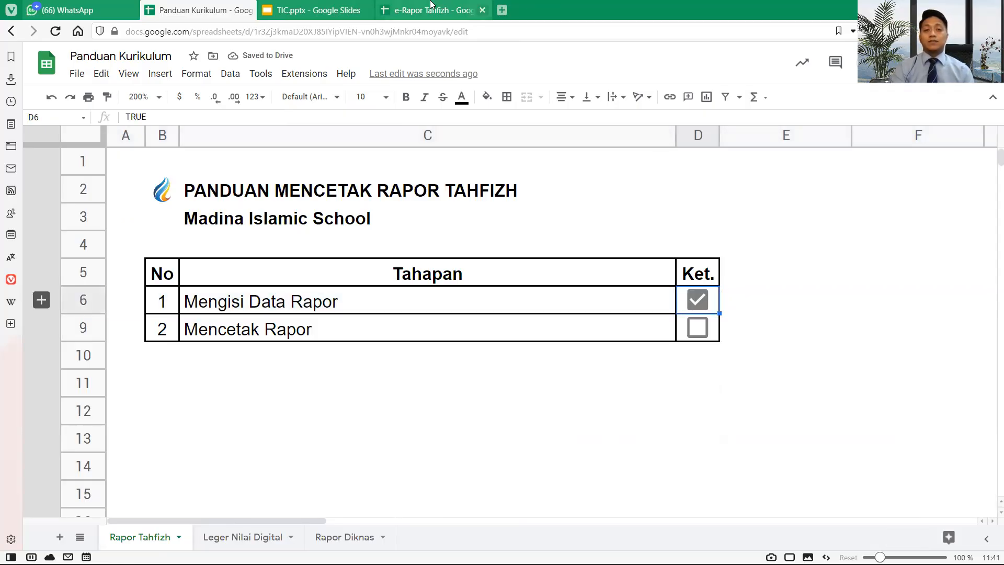
{"action": "left_click", "coordinate": [422, 6]}
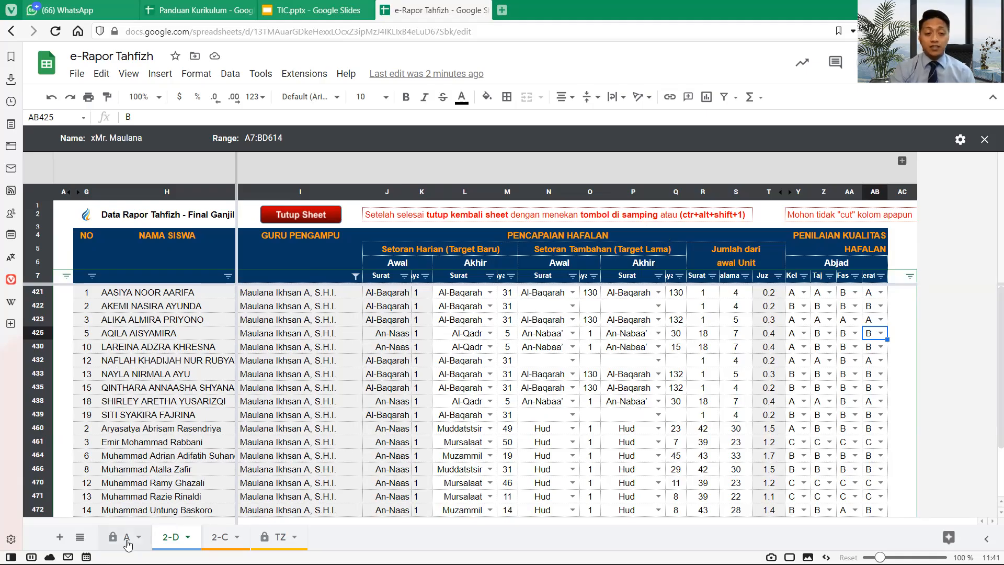
- Open the 2-C print sheet through the Akhir Semester Data Rapor link on the A dashboard
{"action": "left_click", "coordinate": [123, 539]}
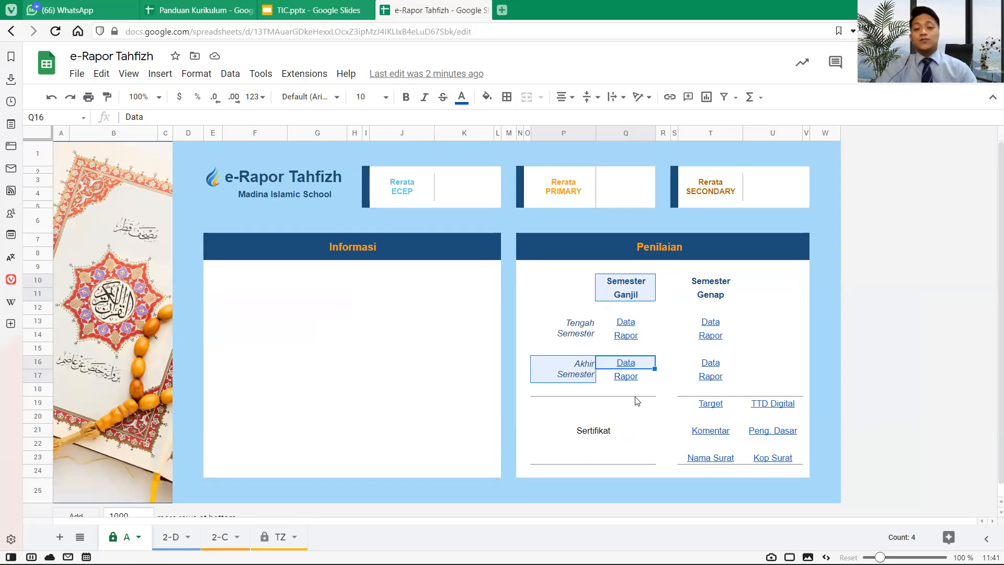
{"action": "mouse_move", "coordinate": [645, 379]}
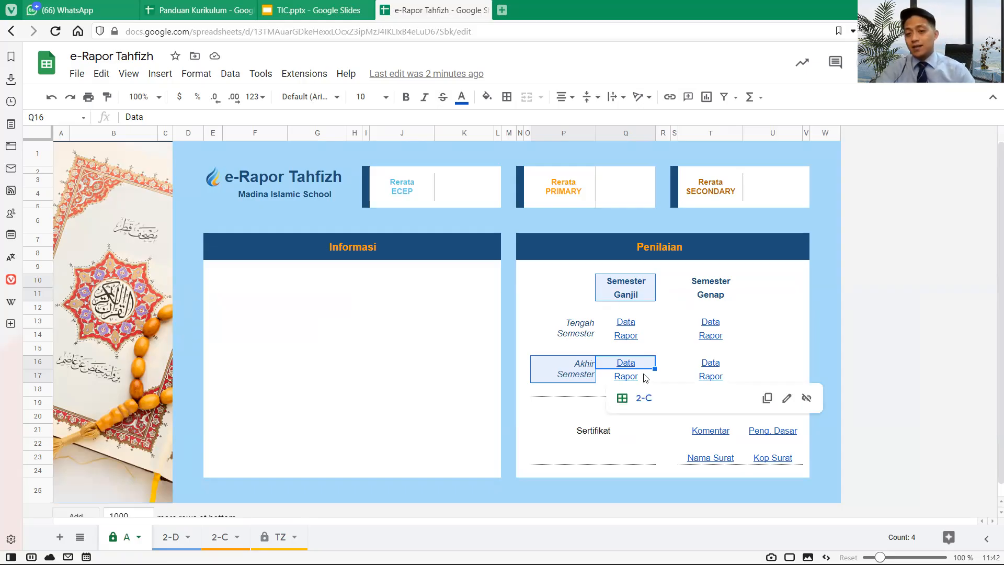
{"action": "mouse_move", "coordinate": [620, 341]}
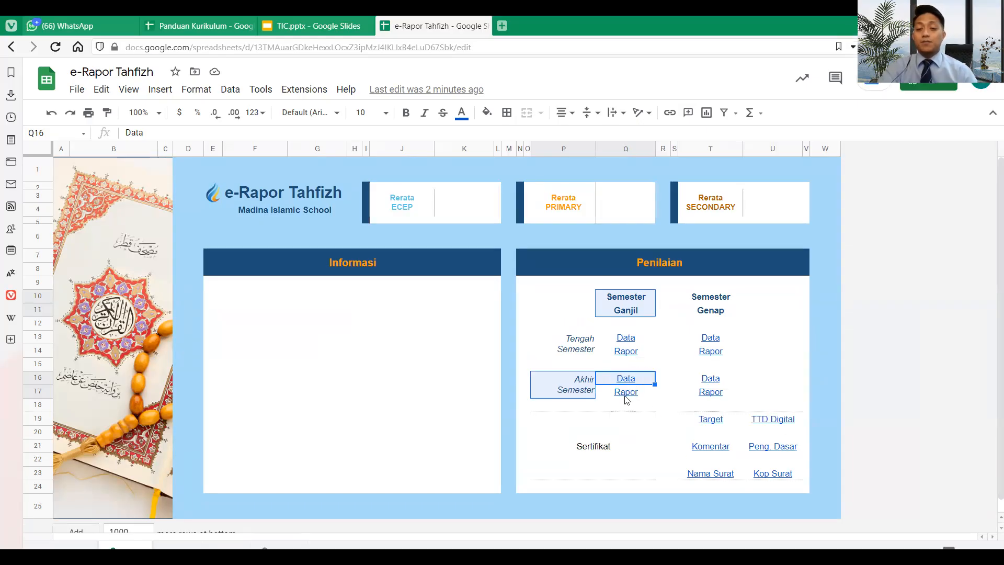
{"action": "mouse_move", "coordinate": [626, 381]}
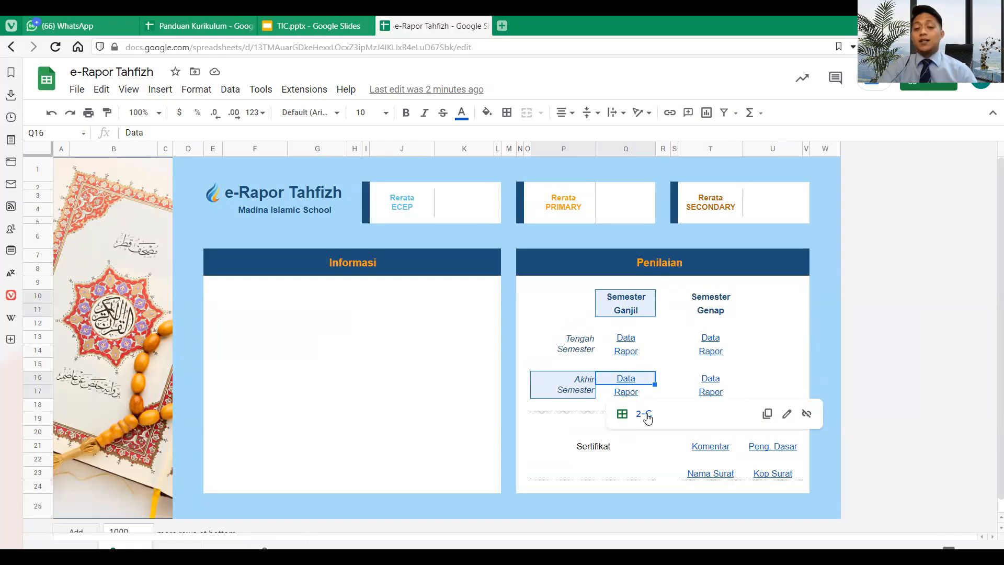
{"action": "left_click", "coordinate": [647, 417]}
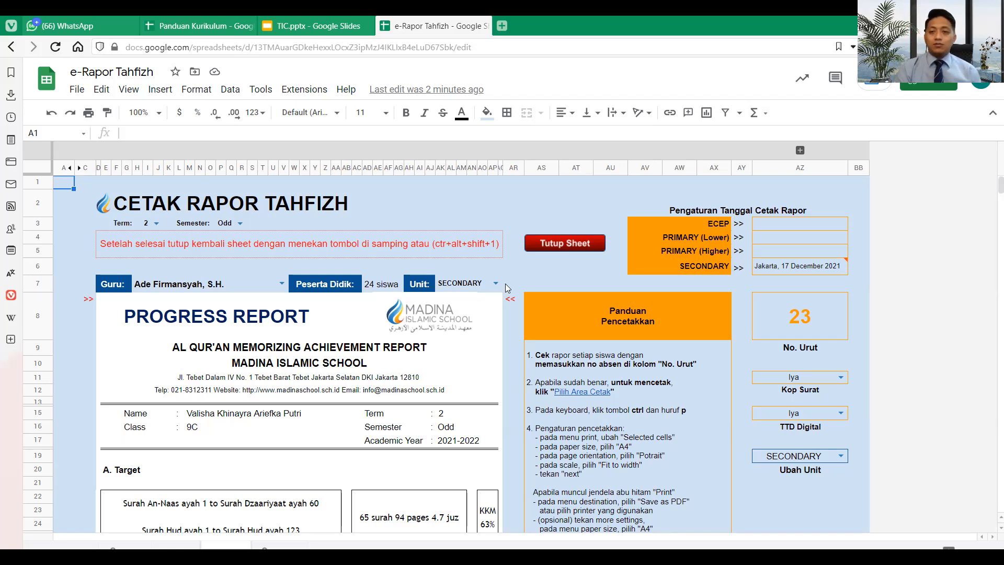
{"action": "left_click_drag", "start_coordinate": [782, 225], "coordinate": [783, 264]}
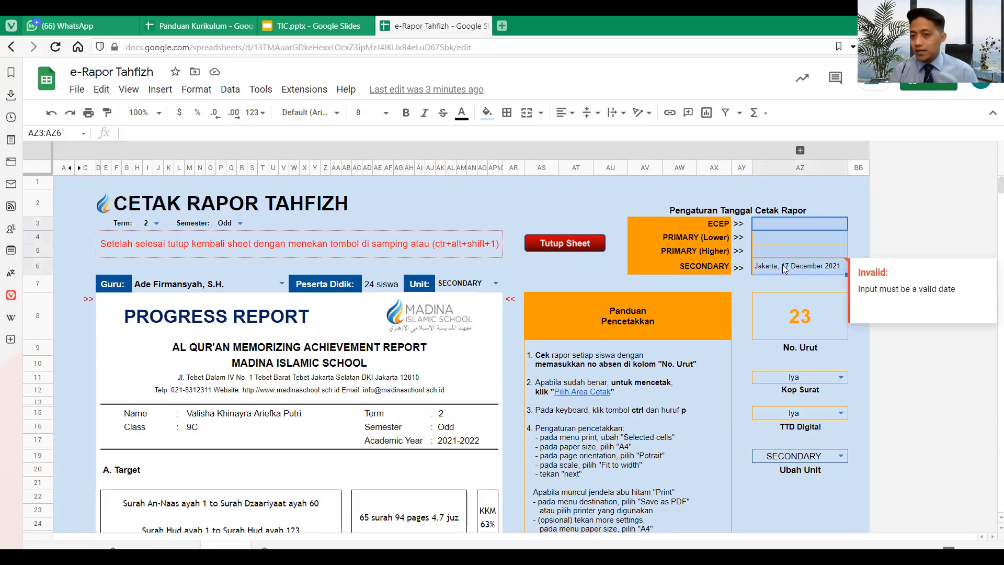
{"action": "left_click", "coordinate": [771, 225]}
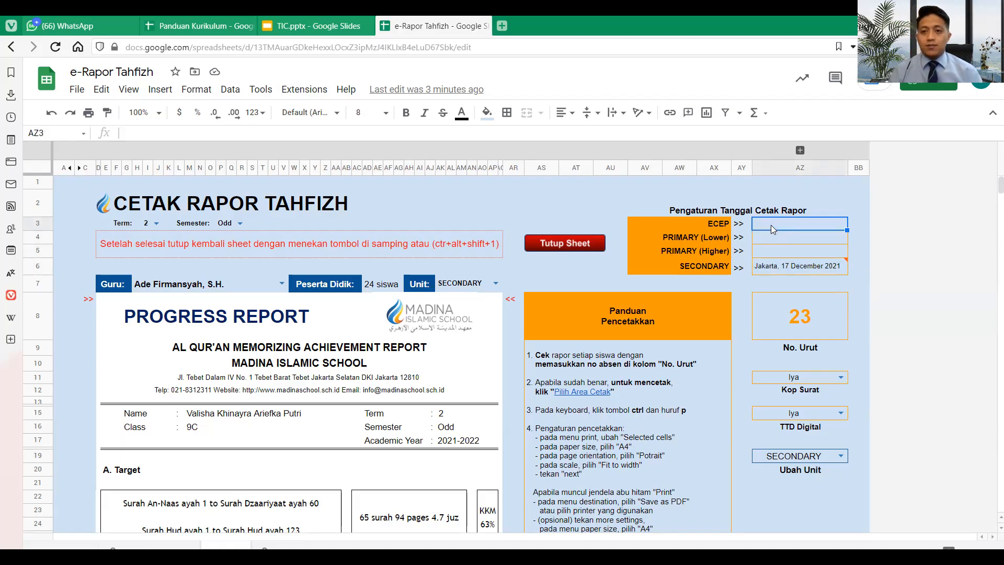
{"action": "type", "text": "Jakarta"}
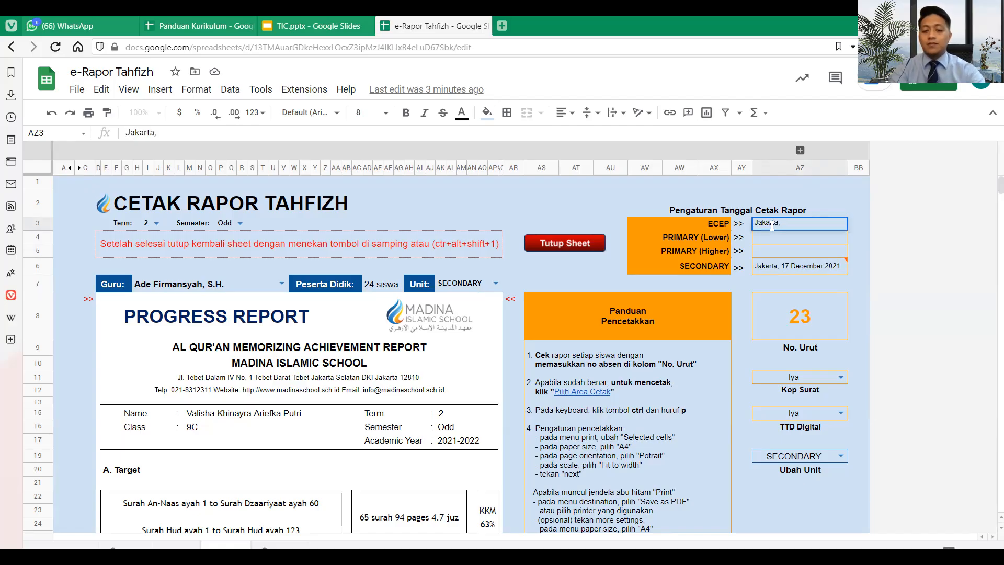
{"action": "type", "text": ", 3 "}
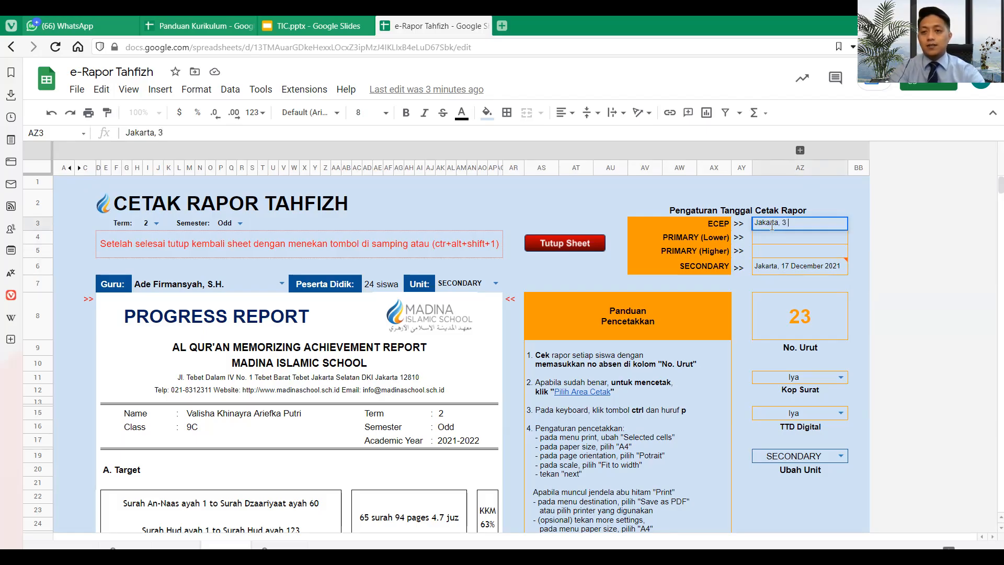
{"action": "type", "text": "January 2022"}
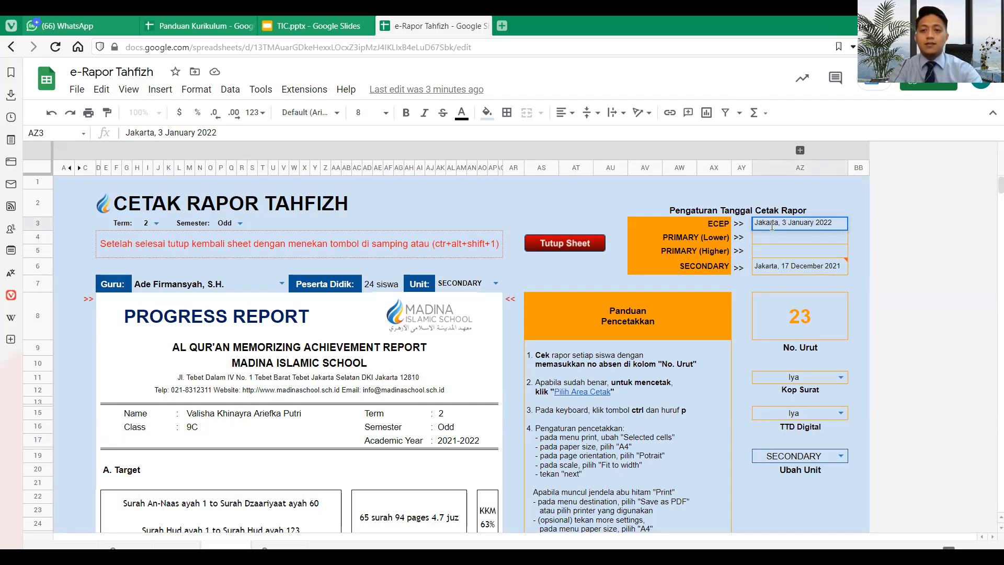
{"action": "key", "text": "Return"}
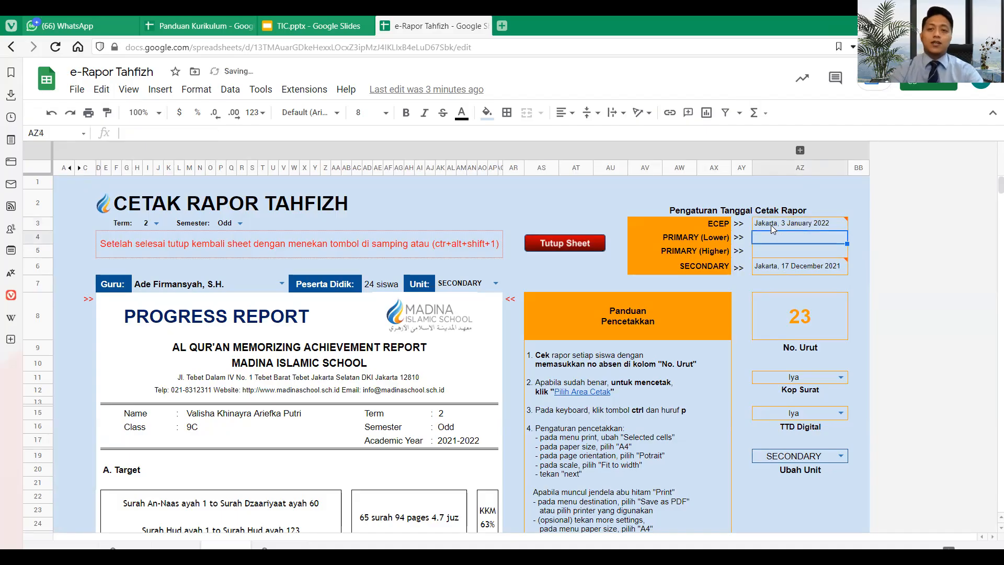
{"action": "left_click", "coordinate": [775, 222]}
{"action": "left_click_drag", "start_coordinate": [777, 239], "coordinate": [777, 253]}
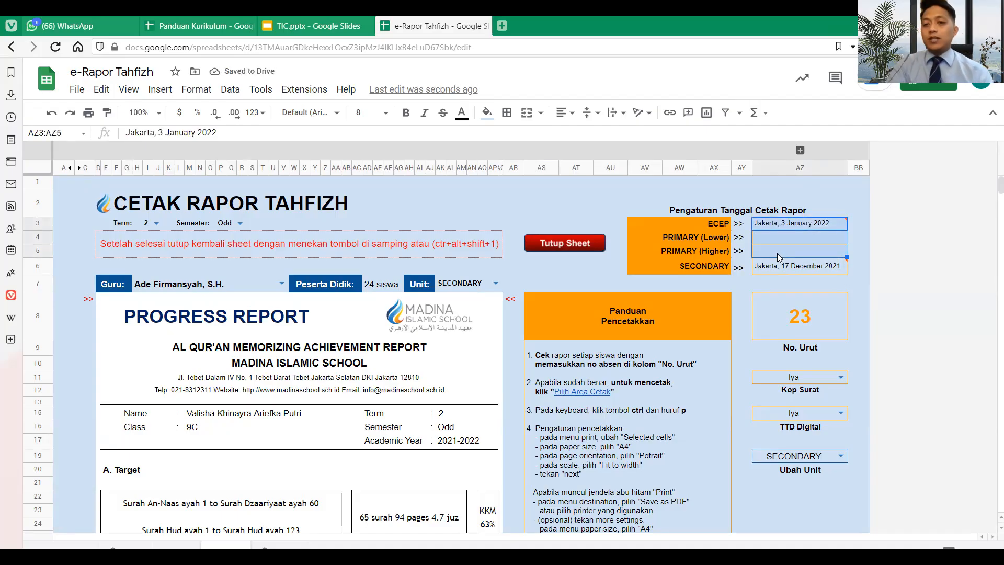
{"action": "key", "text": "Delete"}
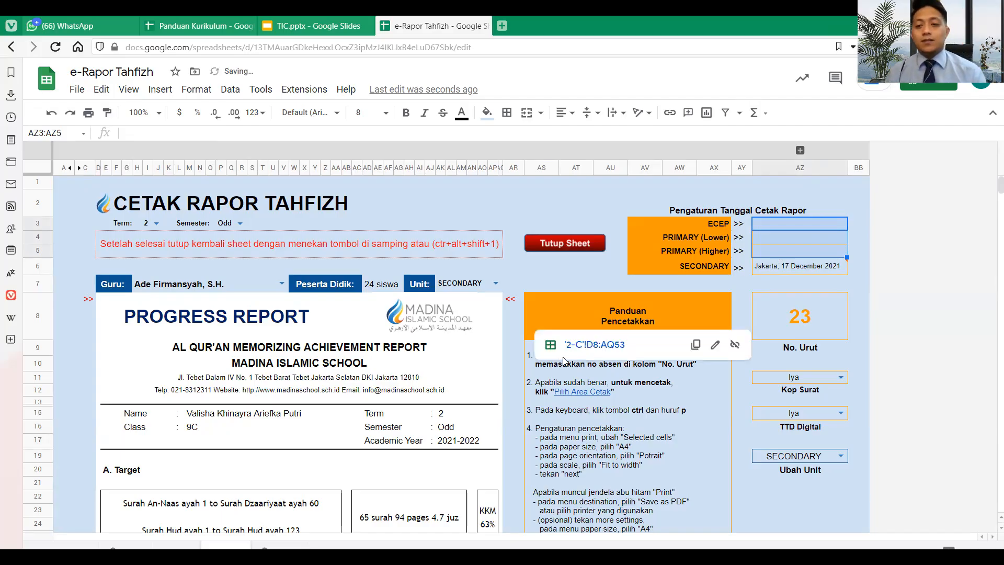
{"action": "left_click", "coordinate": [853, 396]}
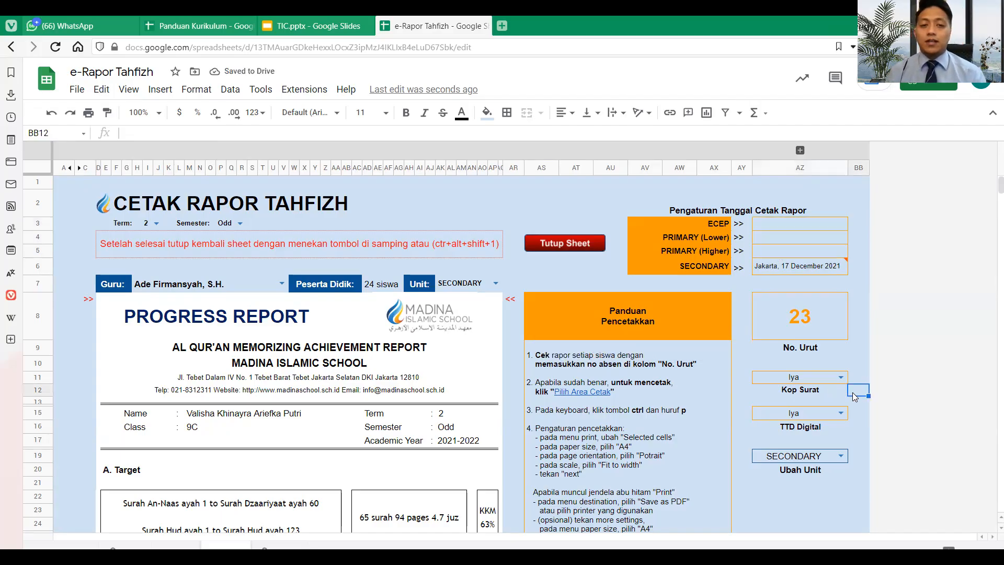
- Try the Kop Surat dropdown at Tidak, then set it back to Iya to keep the letterhead
{"action": "scroll", "coordinate": [853, 396], "scroll_direction": "down", "scroll_amount": 2}
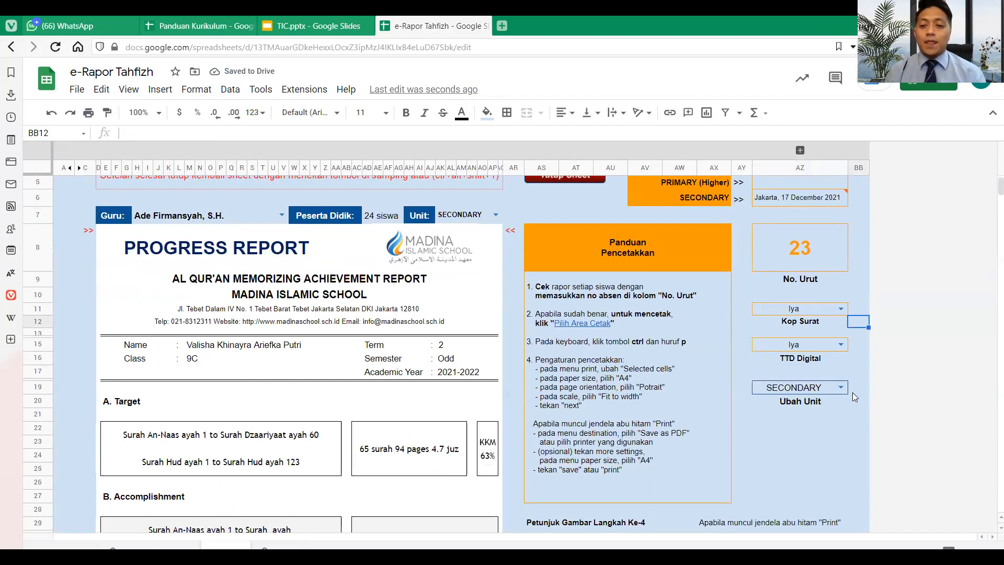
{"action": "left_click", "coordinate": [840, 310]}
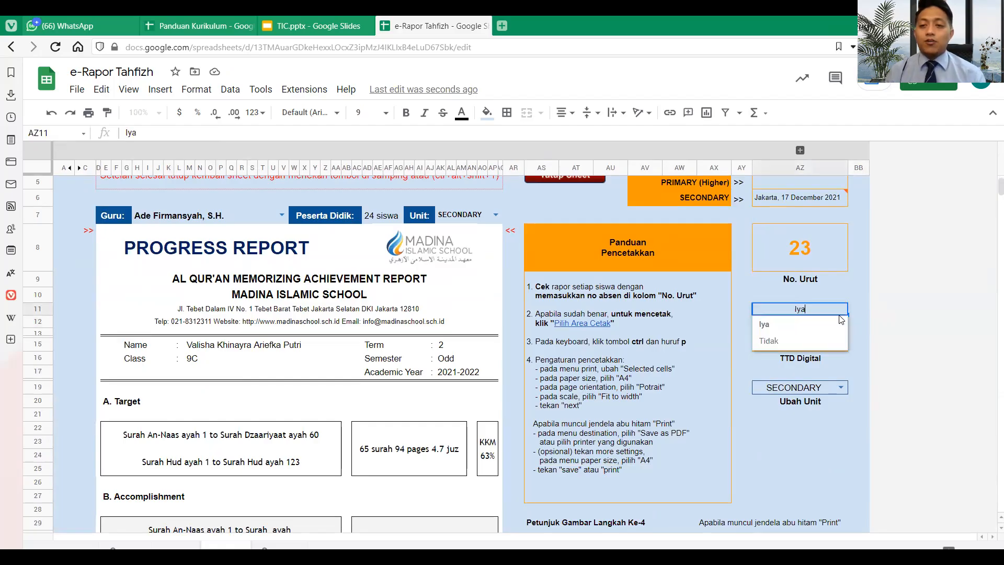
{"action": "left_click", "coordinate": [855, 286]}
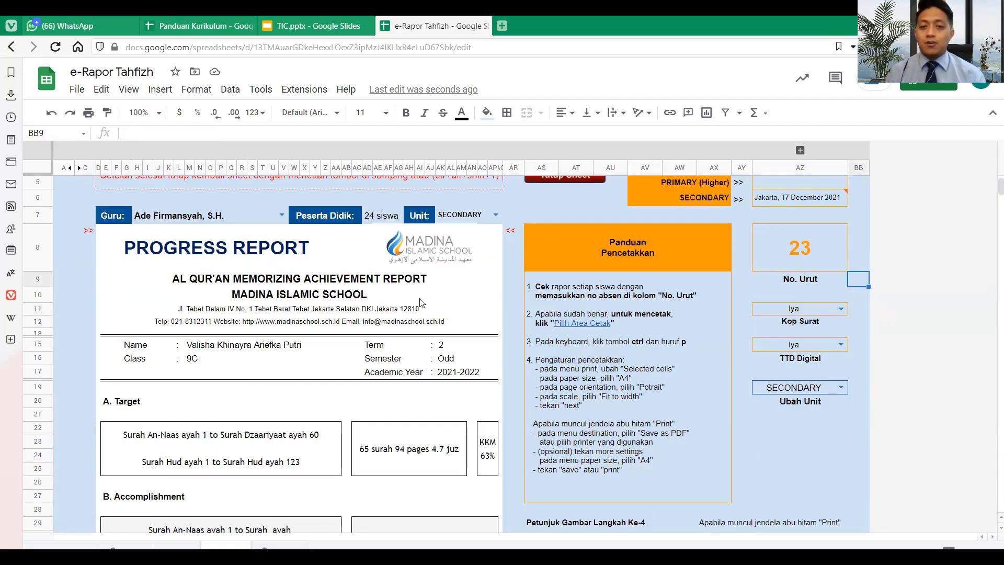
{"action": "left_click", "coordinate": [840, 309]}
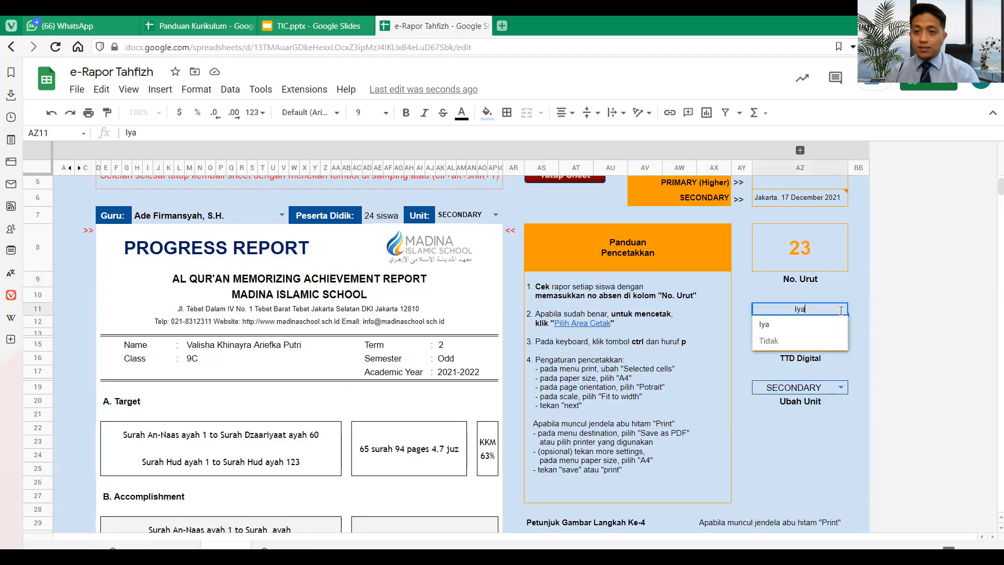
{"action": "left_click", "coordinate": [830, 341]}
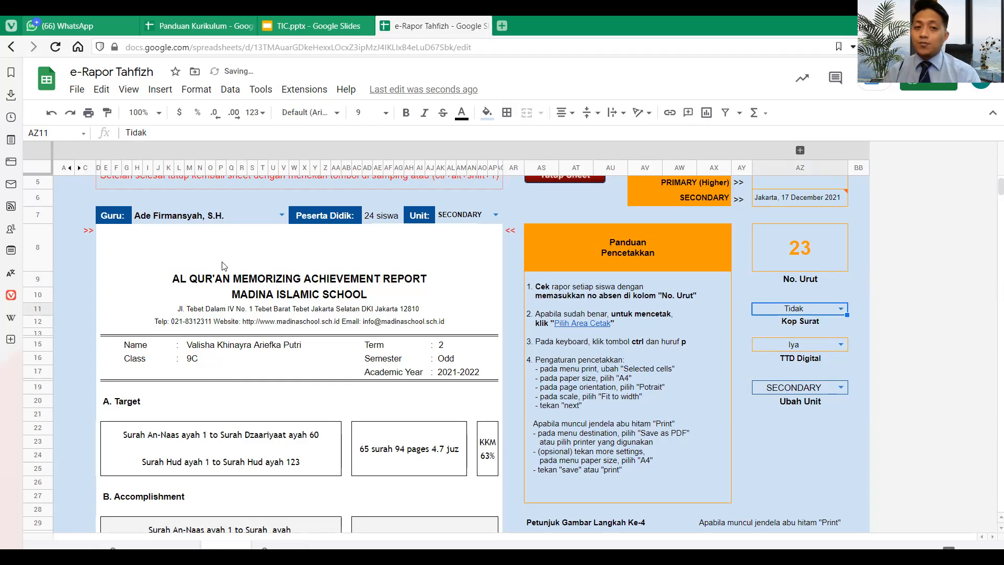
{"action": "left_click", "coordinate": [841, 310]}
{"action": "left_click", "coordinate": [832, 330]}
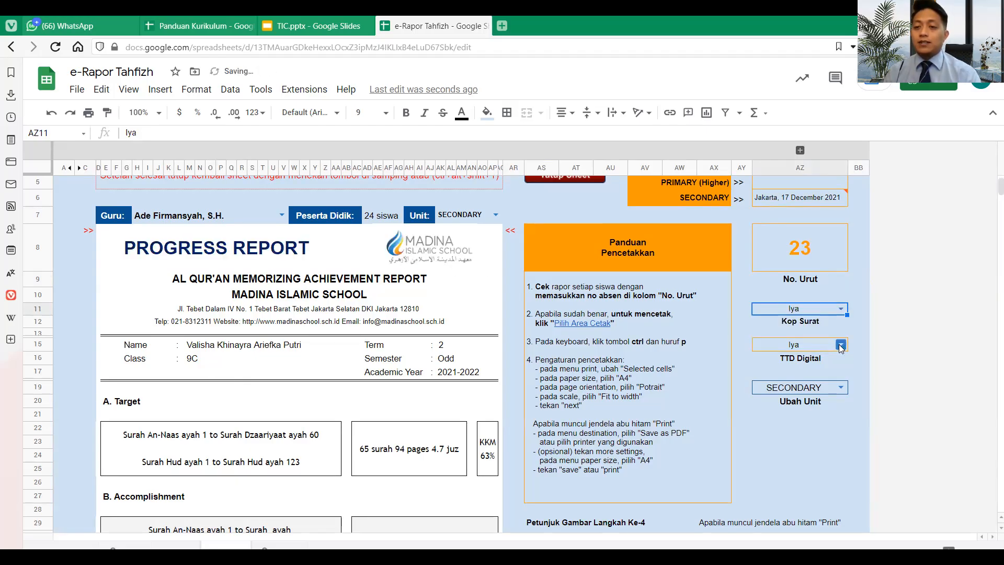
- Set the TTD Digital dropdown in AZ15 to Tidak, turning off the digital signature
{"action": "scroll", "coordinate": [571, 407], "scroll_direction": "down", "scroll_amount": 1}
{"action": "scroll", "coordinate": [568, 403], "scroll_direction": "down", "scroll_amount": 5}
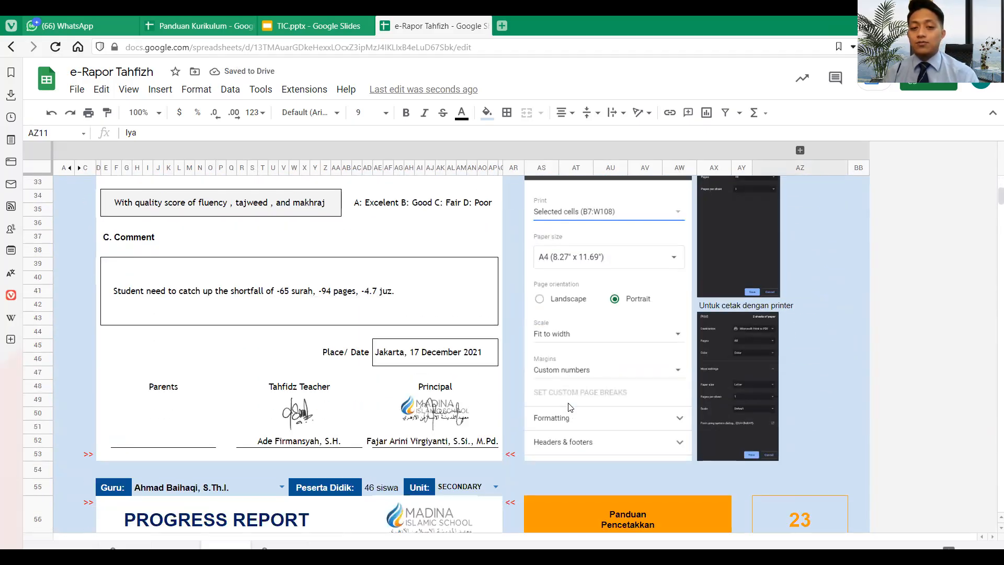
{"action": "scroll", "coordinate": [570, 408], "scroll_direction": "up", "scroll_amount": 4}
{"action": "scroll", "coordinate": [570, 407], "scroll_direction": "down", "scroll_amount": 3}
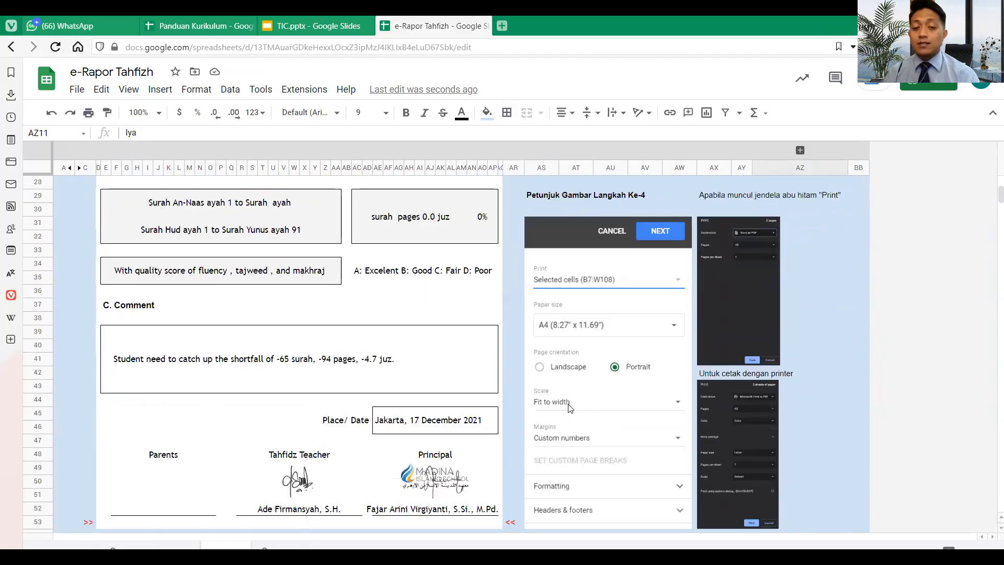
{"action": "scroll", "coordinate": [570, 407], "scroll_direction": "up", "scroll_amount": 7}
{"action": "scroll", "coordinate": [570, 407], "scroll_direction": "up", "scroll_amount": 1}
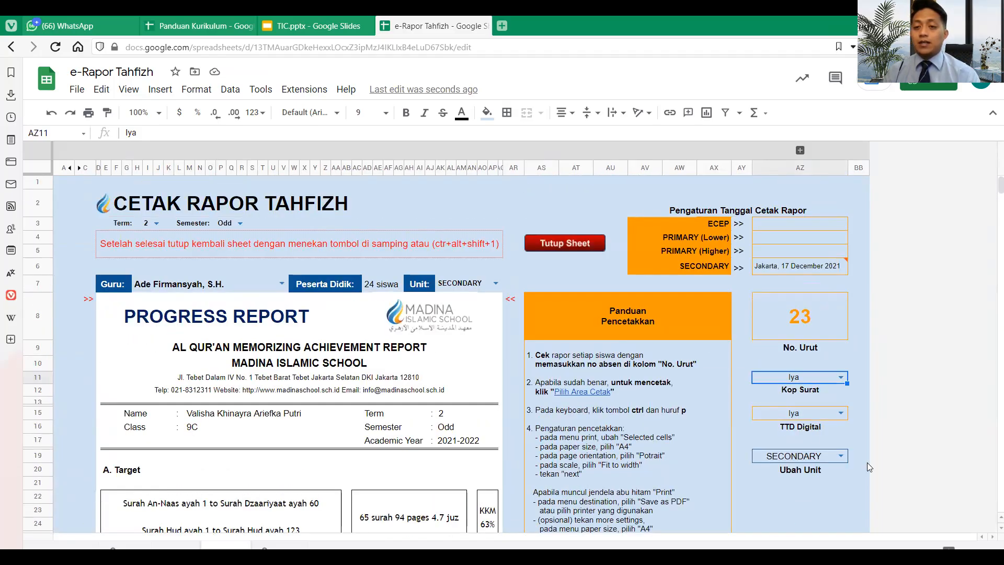
{"action": "left_click", "coordinate": [840, 413]}
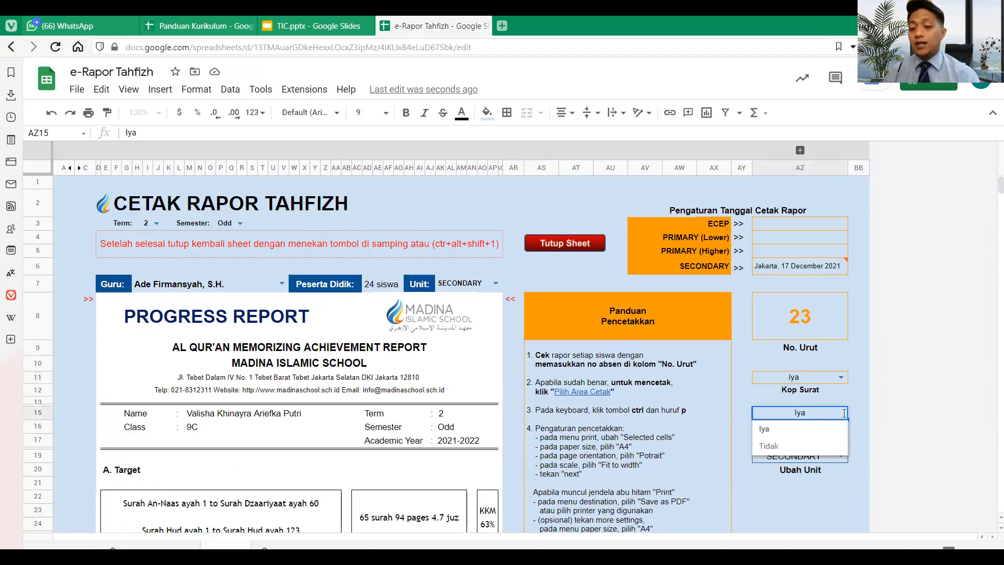
{"action": "left_click", "coordinate": [826, 430]}
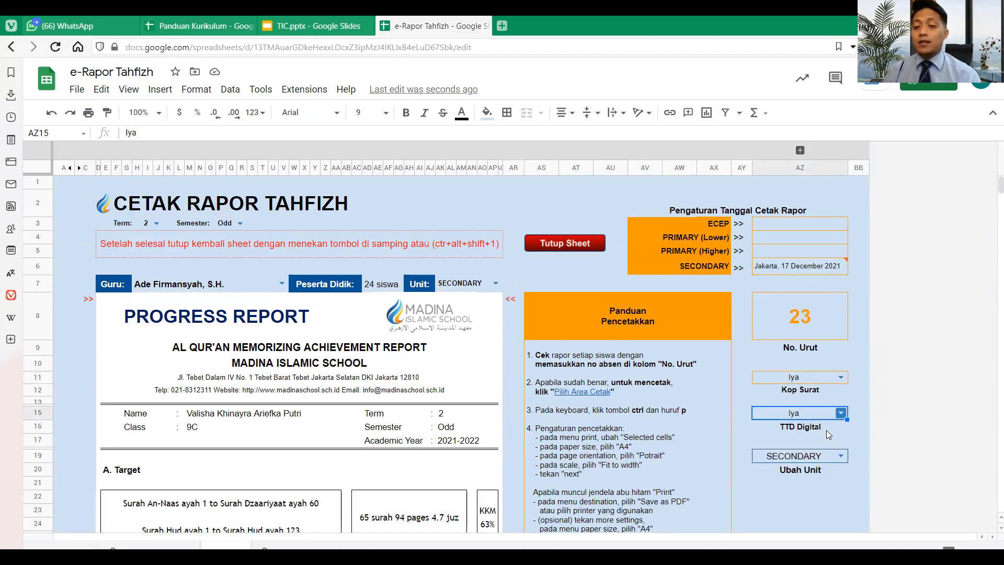
{"action": "scroll", "coordinate": [826, 430], "scroll_direction": "down", "scroll_amount": 1}
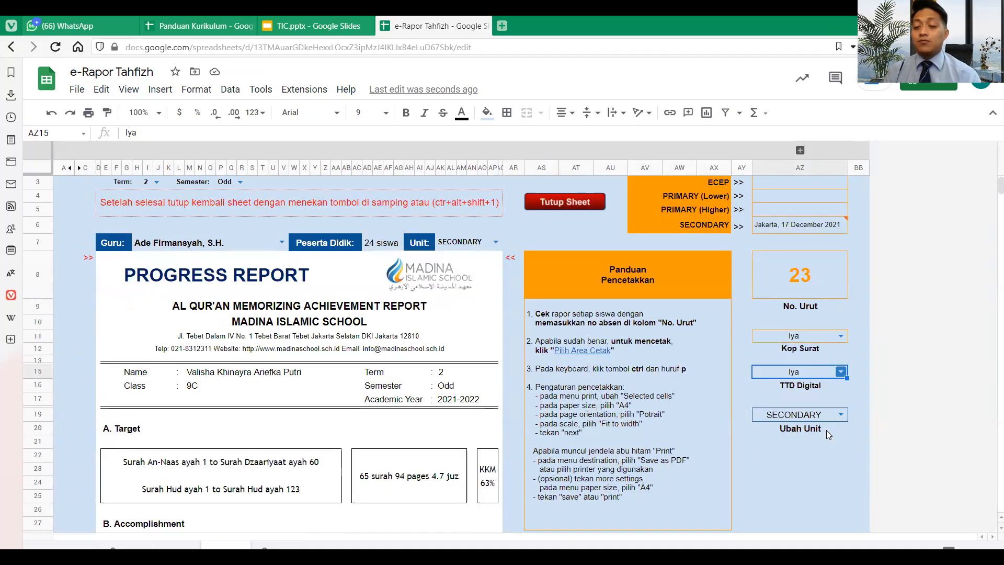
{"action": "left_click", "coordinate": [839, 373]}
{"action": "left_click", "coordinate": [802, 405]}
{"action": "scroll", "coordinate": [665, 458], "scroll_direction": "down", "scroll_amount": 2}
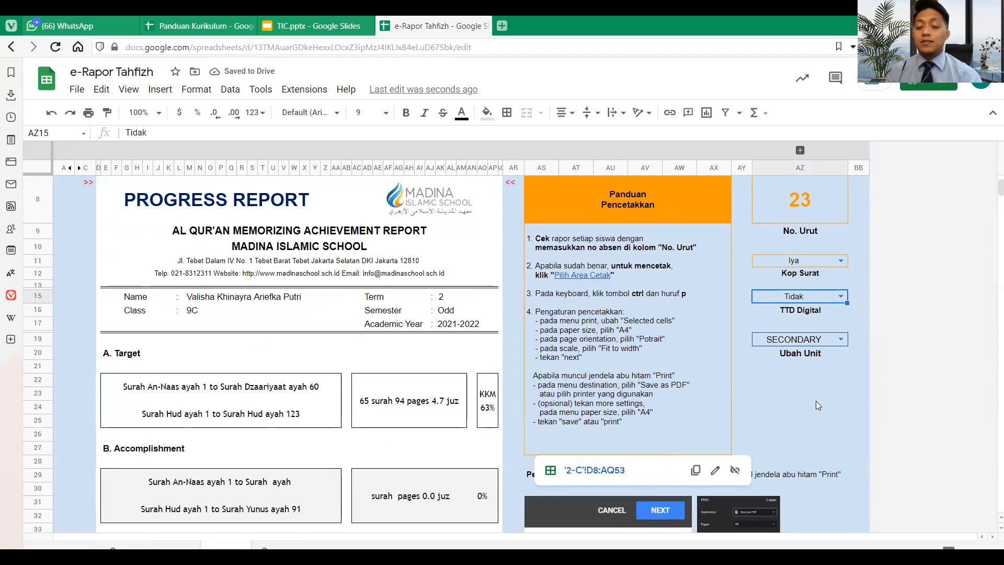
{"action": "left_click", "coordinate": [816, 400]}
{"action": "scroll", "coordinate": [816, 401], "scroll_direction": "down", "scroll_amount": 6}
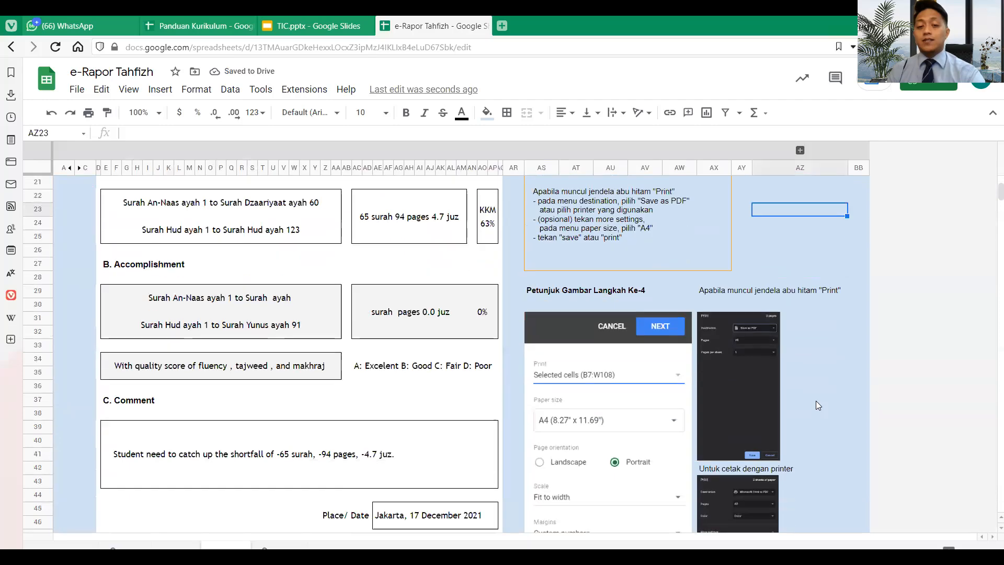
{"action": "scroll", "coordinate": [816, 401], "scroll_direction": "down", "scroll_amount": 2}
{"action": "scroll", "coordinate": [816, 401], "scroll_direction": "up", "scroll_amount": 5}
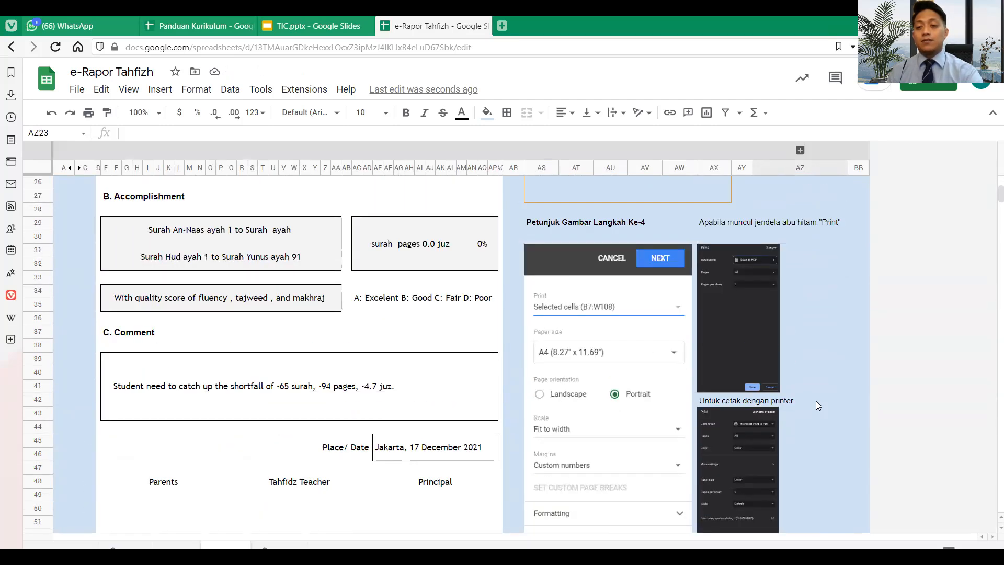
{"action": "scroll", "coordinate": [816, 400], "scroll_direction": "up", "scroll_amount": 4}
{"action": "scroll", "coordinate": [816, 401], "scroll_direction": "down", "scroll_amount": 2}
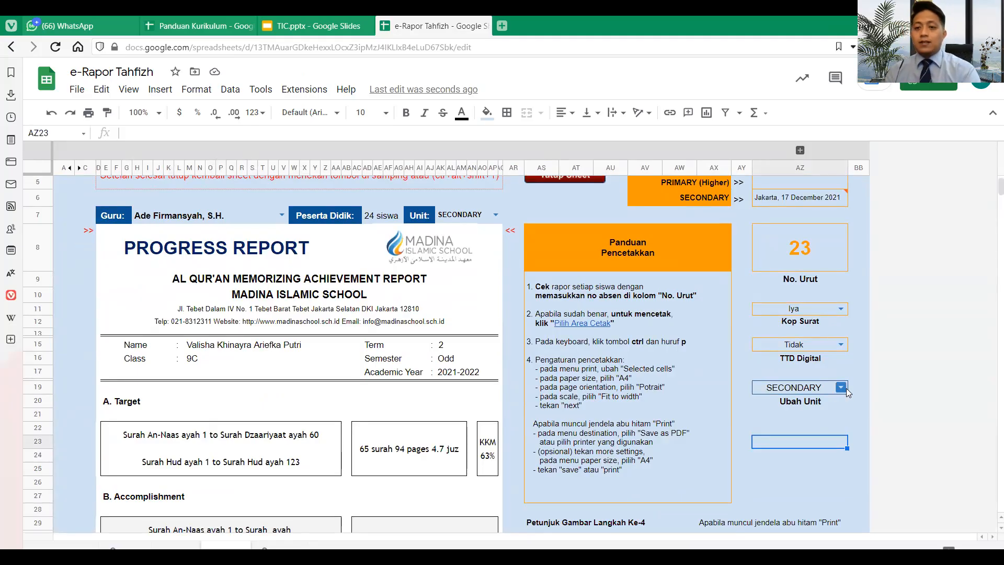
{"action": "left_click_drag", "start_coordinate": [804, 390], "coordinate": [802, 403]}
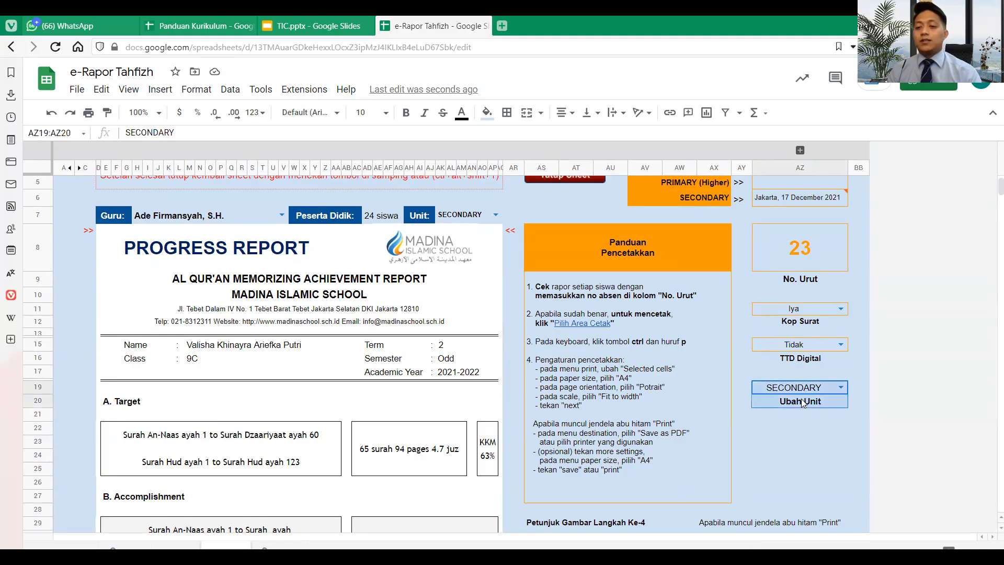
{"action": "left_click", "coordinate": [843, 387]}
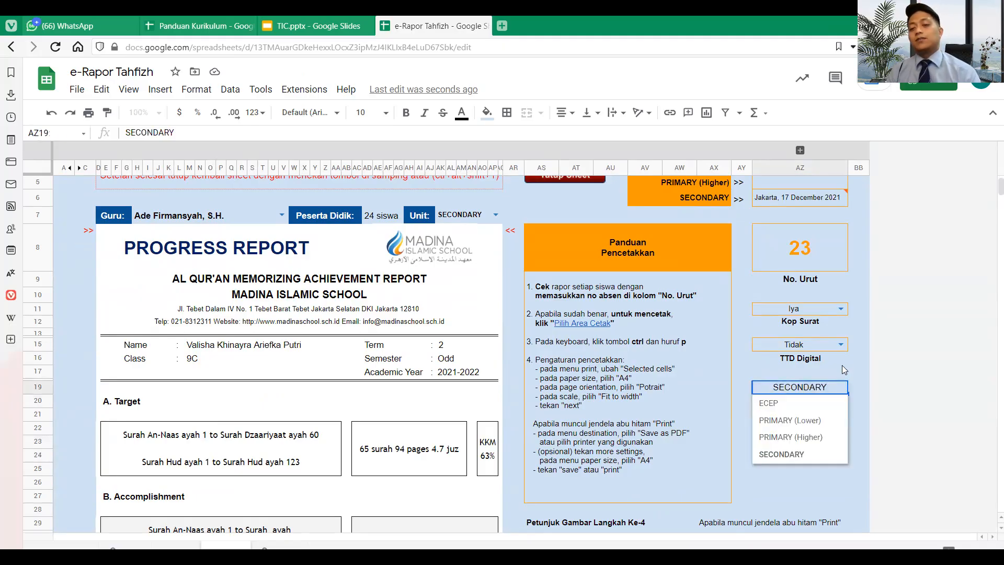
{"action": "left_click", "coordinate": [842, 361]}
{"action": "left_click", "coordinate": [642, 457]}
{"action": "scroll", "coordinate": [641, 458], "scroll_direction": "down", "scroll_amount": 5}
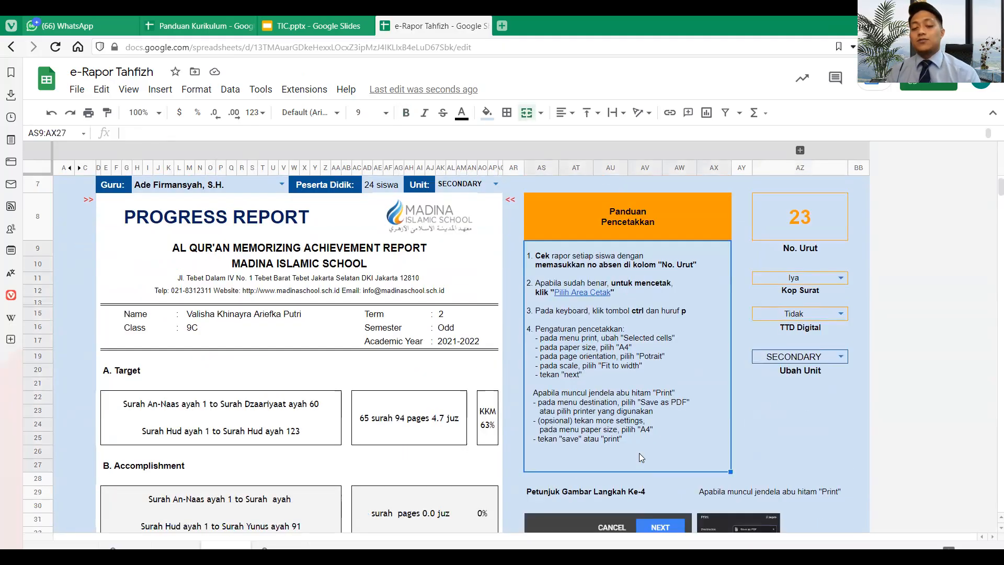
{"action": "scroll", "coordinate": [641, 458], "scroll_direction": "up", "scroll_amount": 6}
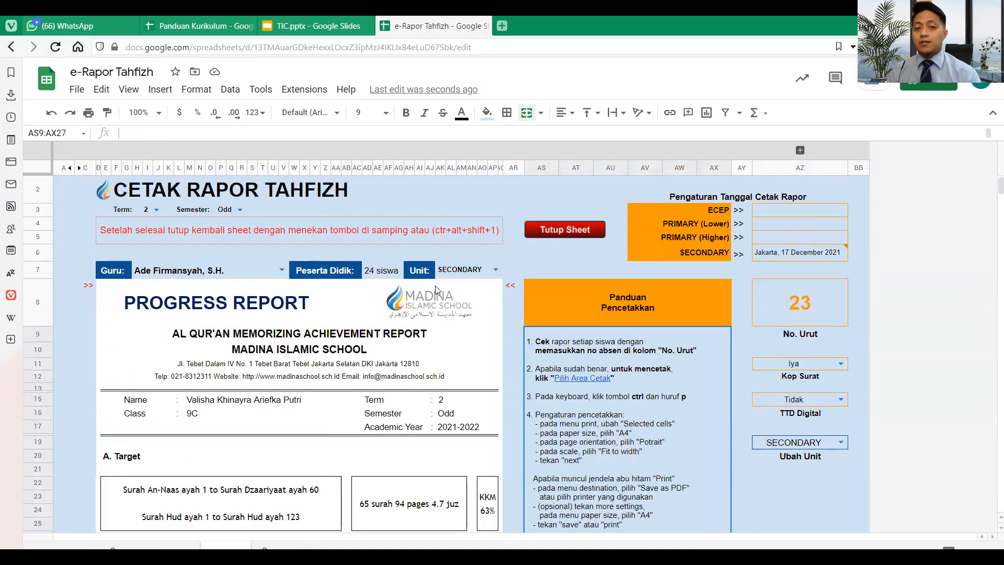
{"action": "scroll", "coordinate": [507, 419], "scroll_direction": "down", "scroll_amount": 10}
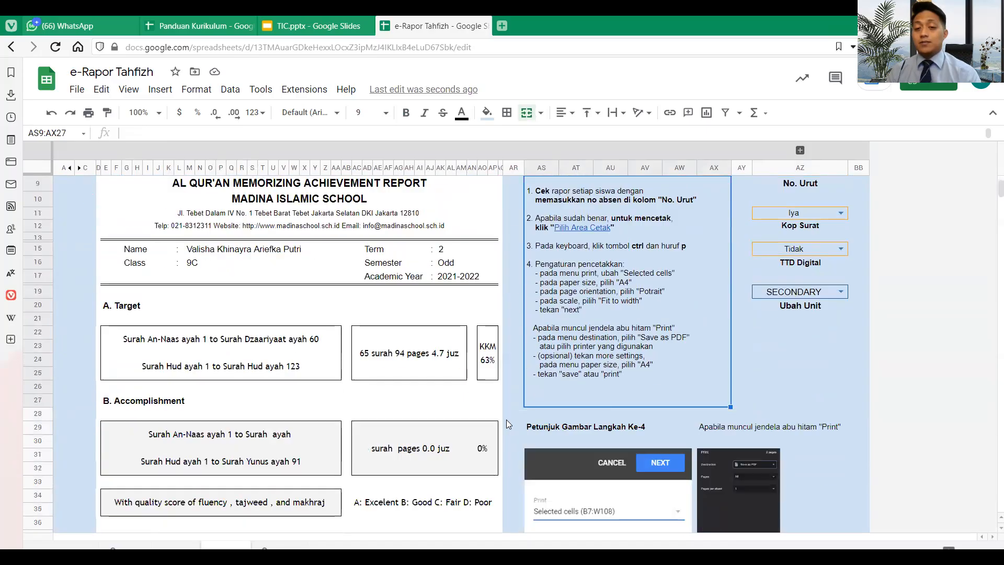
{"action": "scroll", "coordinate": [508, 424], "scroll_direction": "down", "scroll_amount": 4}
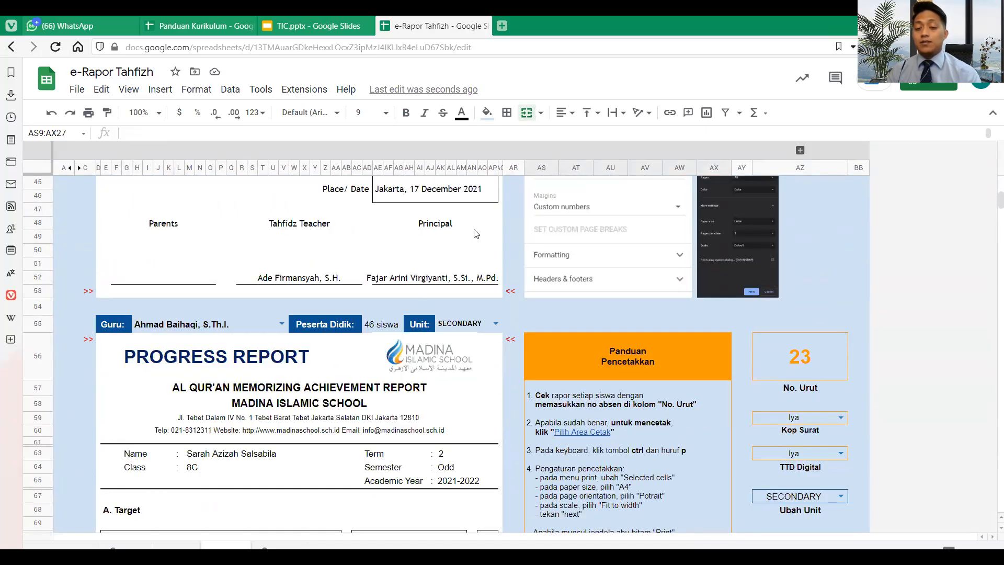
{"action": "scroll", "coordinate": [683, 244], "scroll_direction": "up", "scroll_amount": 1}
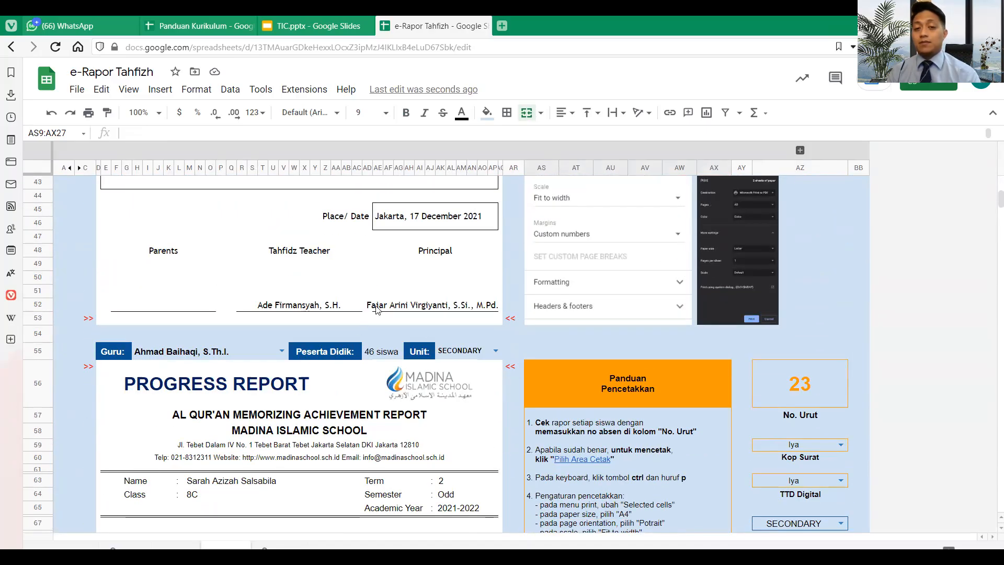
{"action": "scroll", "coordinate": [496, 303], "scroll_direction": "up", "scroll_amount": 15}
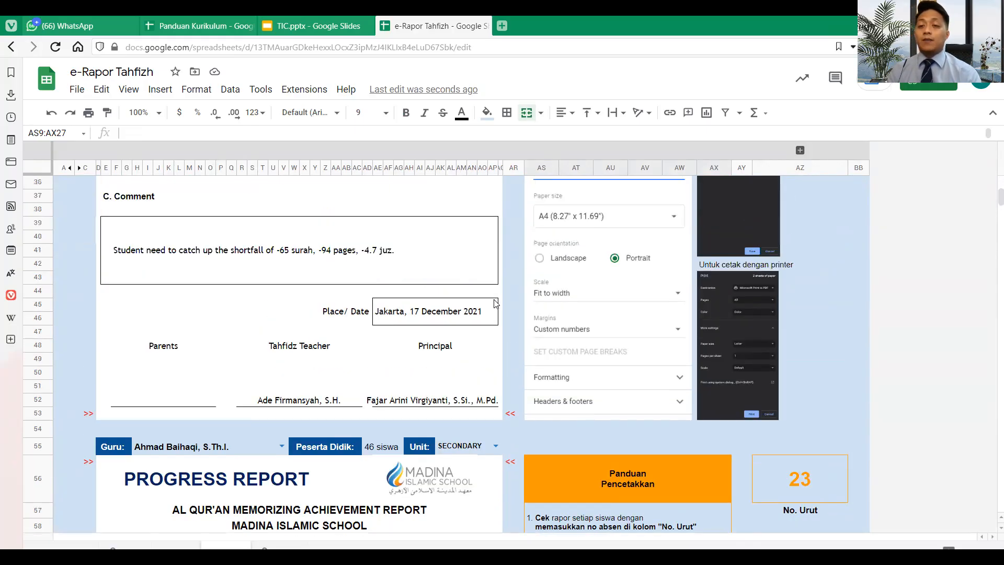
{"action": "scroll", "coordinate": [496, 304], "scroll_direction": "down", "scroll_amount": 1}
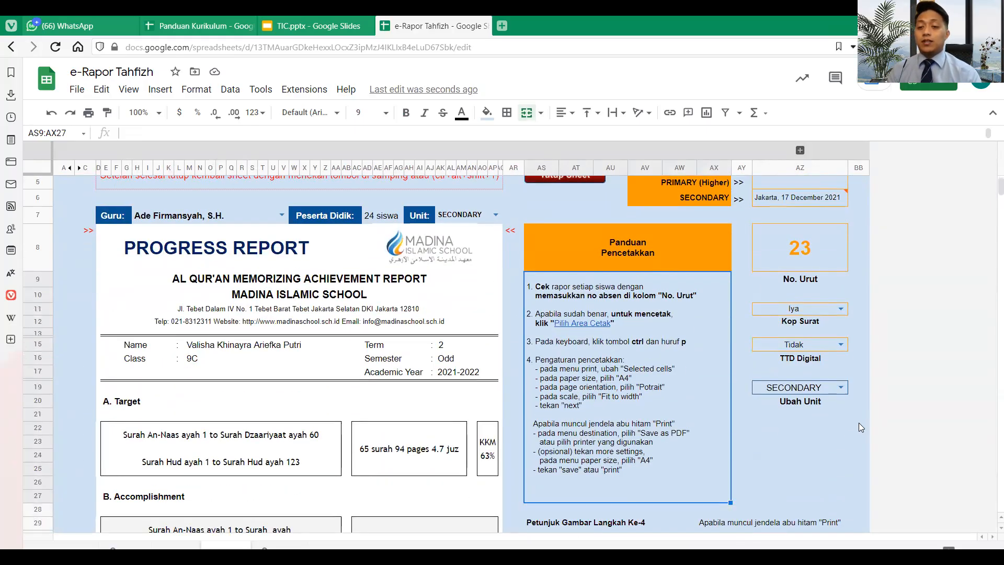
{"action": "left_click", "coordinate": [841, 388]}
{"action": "left_click", "coordinate": [789, 402]}
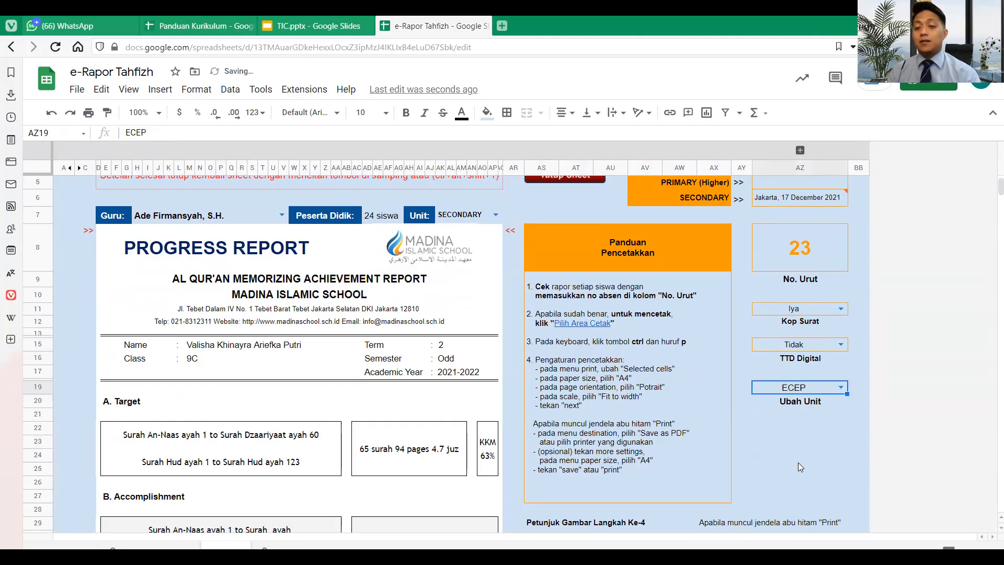
{"action": "scroll", "coordinate": [799, 463], "scroll_direction": "down", "scroll_amount": 10}
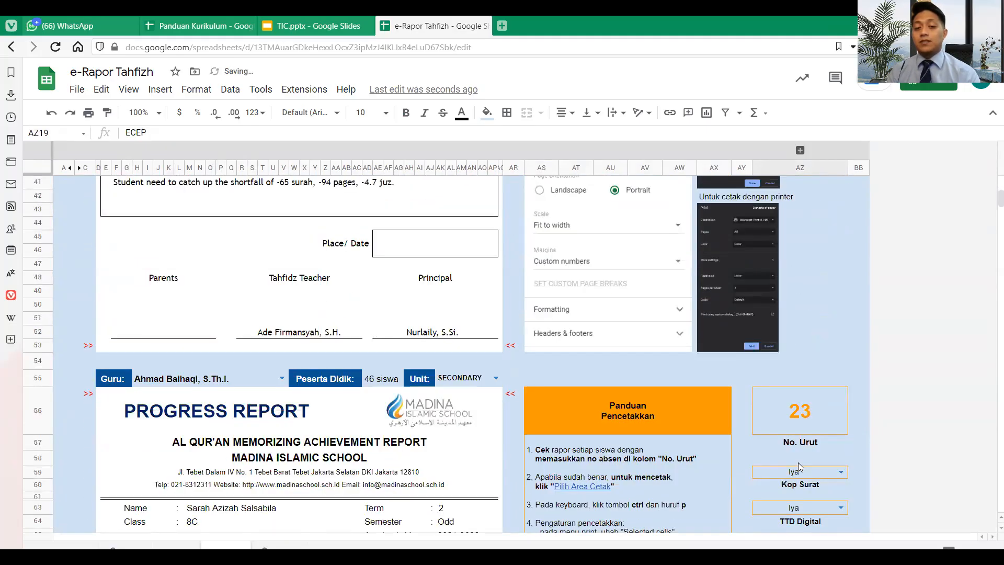
{"action": "scroll", "coordinate": [419, 416], "scroll_direction": "up", "scroll_amount": 7}
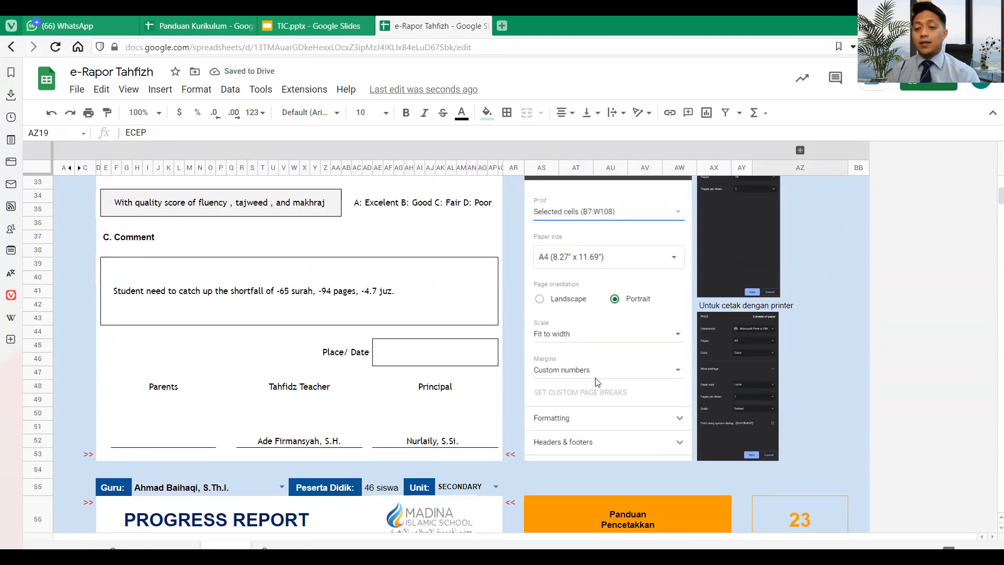
{"action": "scroll", "coordinate": [596, 377], "scroll_direction": "up", "scroll_amount": 5}
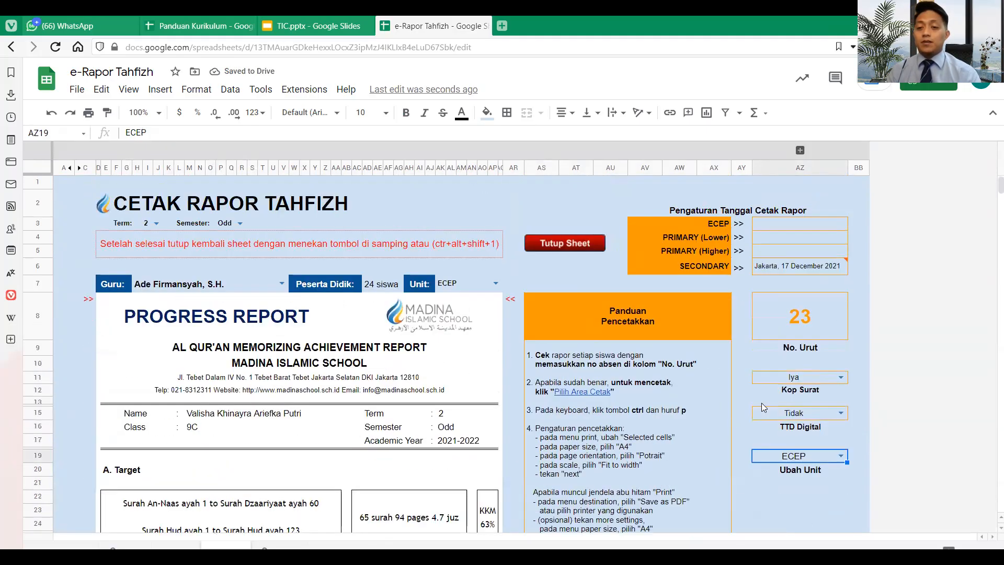
{"action": "left_click", "coordinate": [841, 456]}
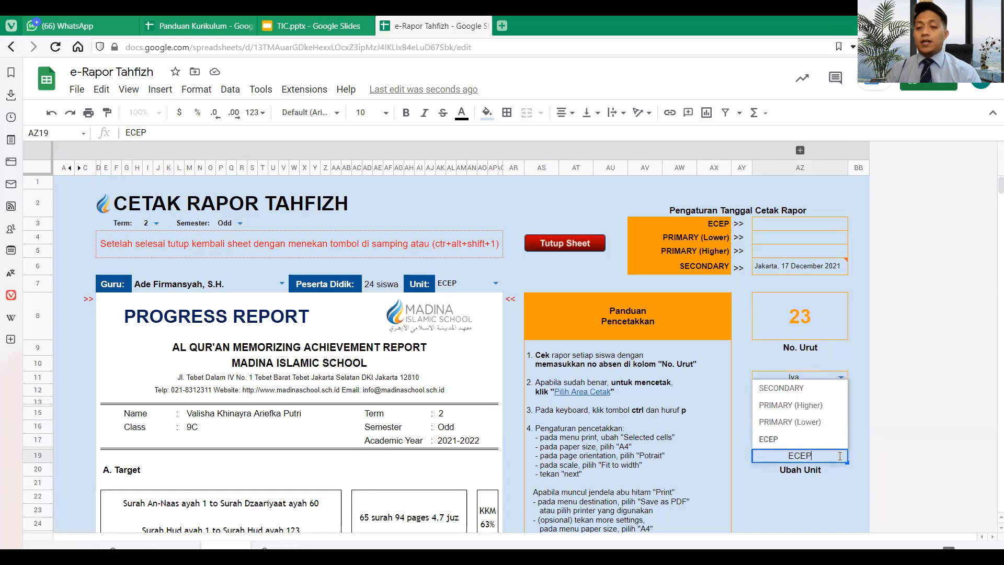
{"action": "left_click", "coordinate": [802, 389]}
{"action": "left_click", "coordinate": [741, 350]}
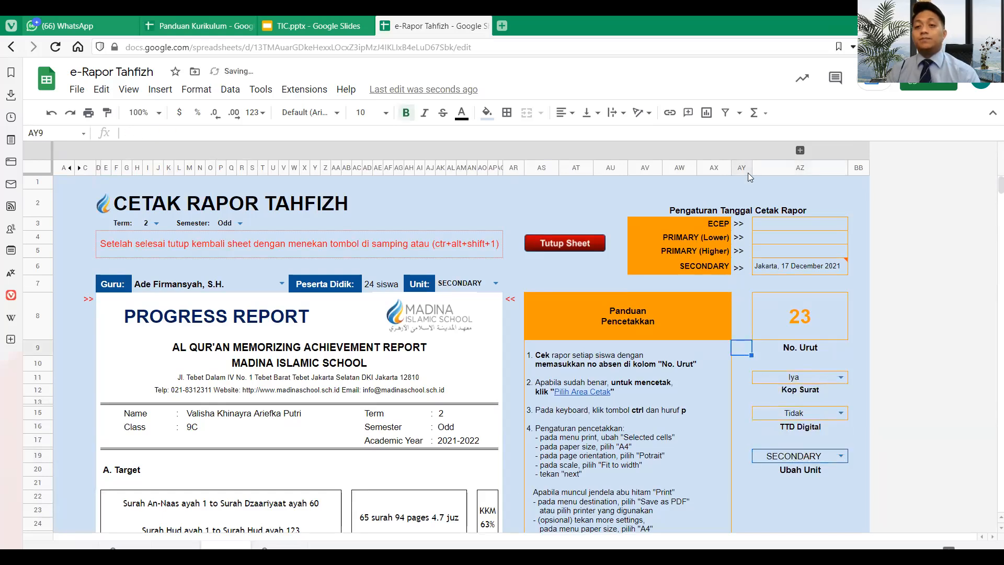
- Apply one teacher's saved filter view and scroll through the resulting 19-student report
{"action": "left_click", "coordinate": [740, 112]}
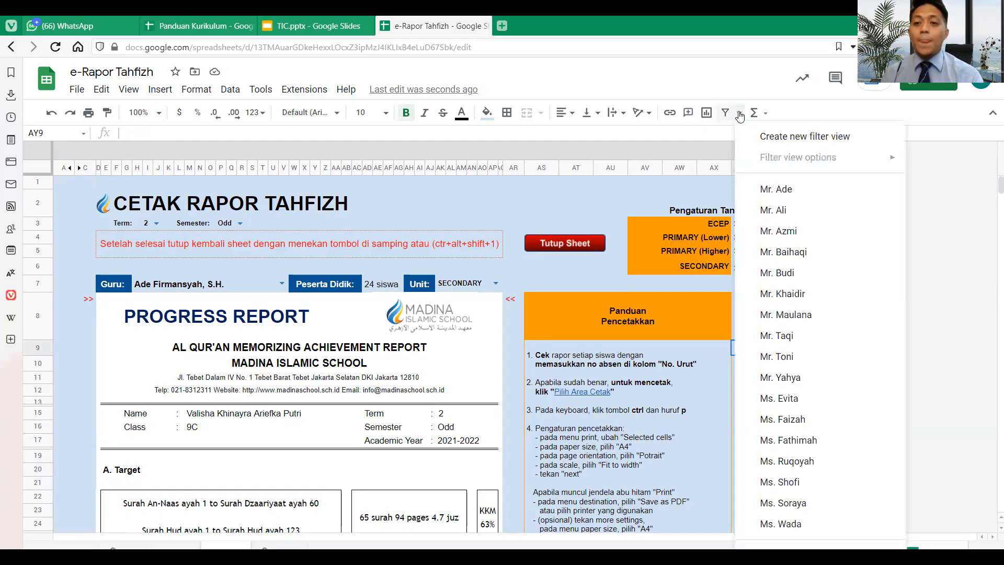
{"action": "left_click", "coordinate": [777, 315]}
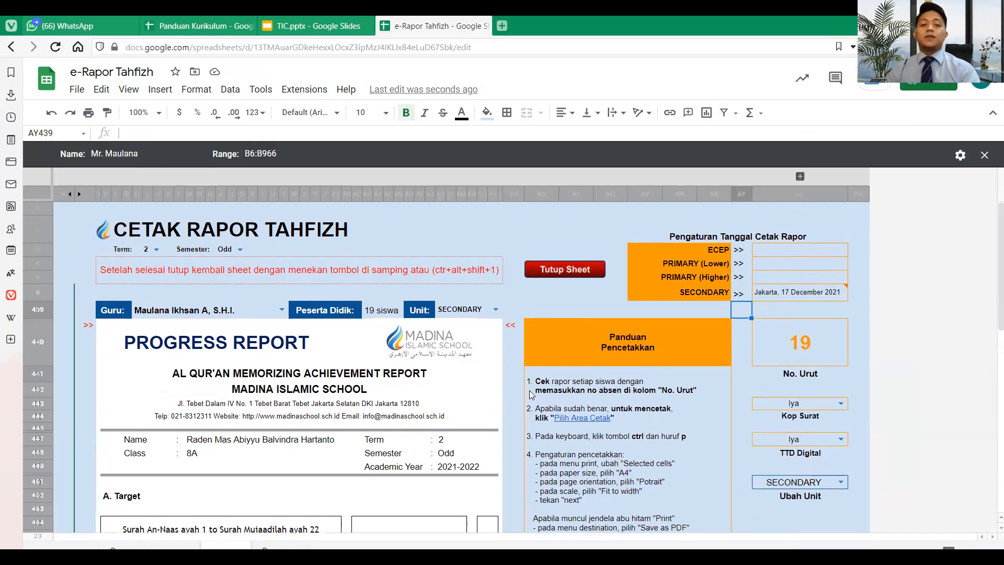
{"action": "scroll", "coordinate": [531, 395], "scroll_direction": "down", "scroll_amount": 8}
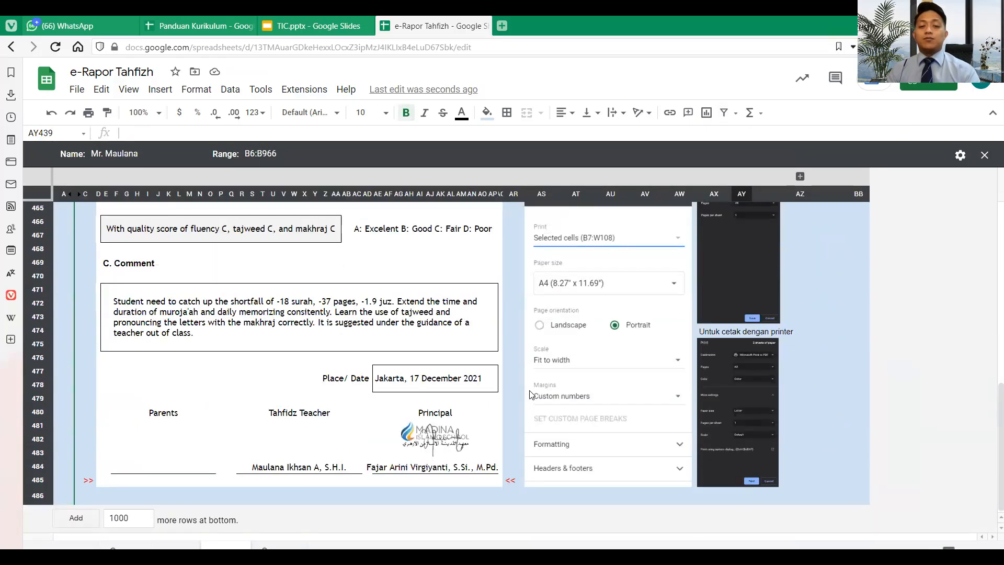
{"action": "scroll", "coordinate": [531, 395], "scroll_direction": "up", "scroll_amount": 9}
{"action": "scroll", "coordinate": [531, 395], "scroll_direction": "down", "scroll_amount": 5}
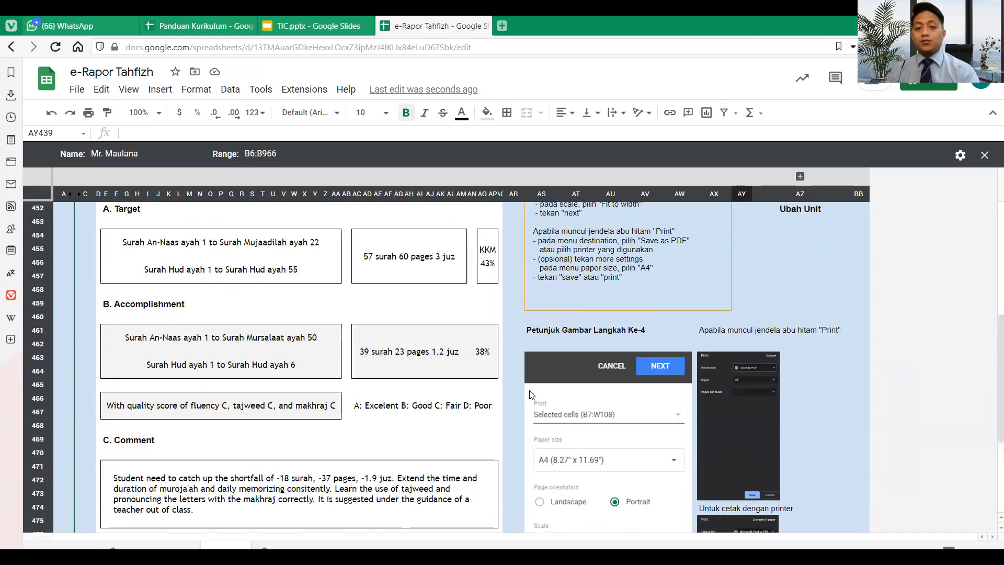
{"action": "scroll", "coordinate": [531, 395], "scroll_direction": "up", "scroll_amount": 5}
{"action": "scroll", "coordinate": [415, 414], "scroll_direction": "down", "scroll_amount": 8}
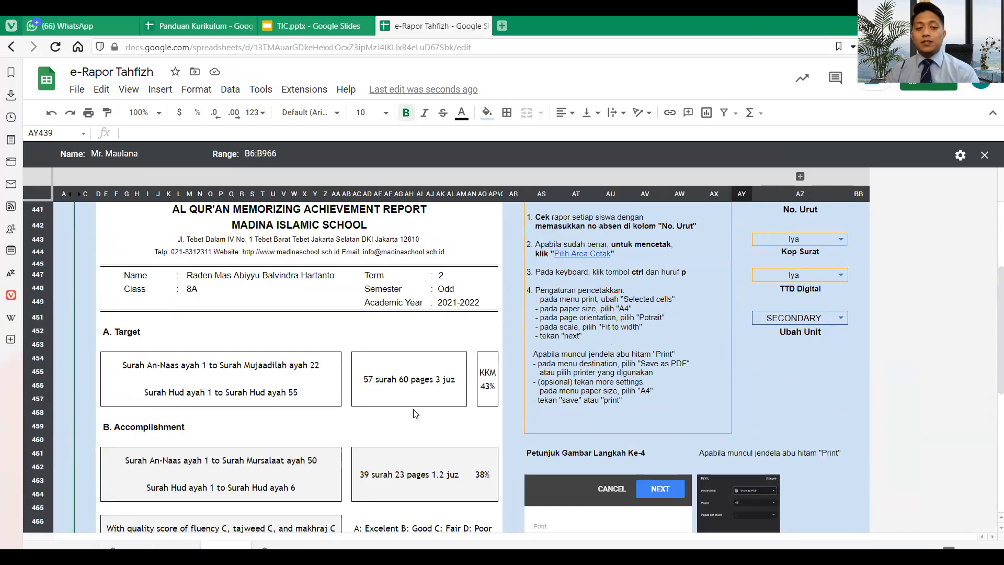
{"action": "scroll", "coordinate": [414, 413], "scroll_direction": "up", "scroll_amount": 8}
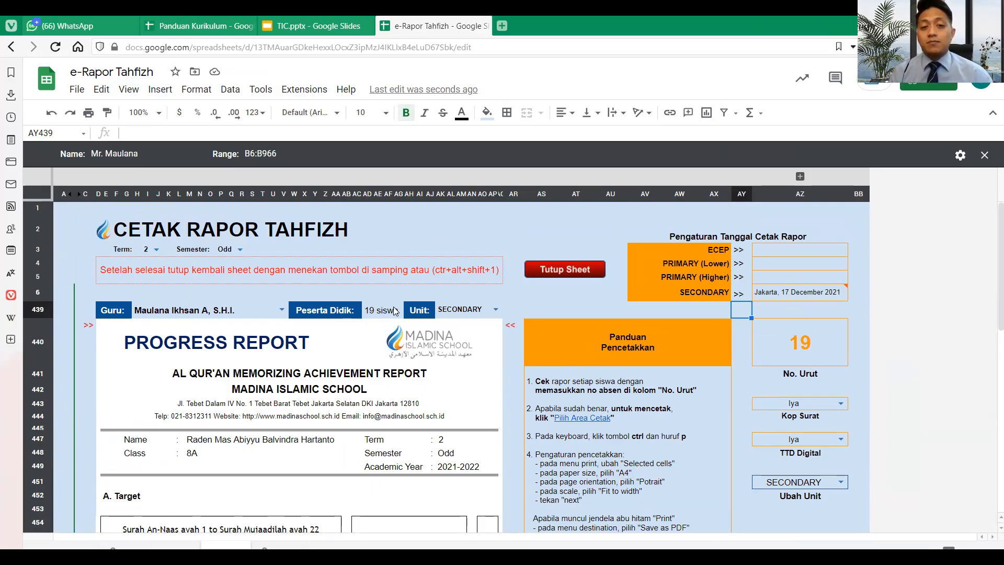
{"action": "left_click", "coordinate": [795, 349]}
{"action": "scroll", "coordinate": [794, 350], "scroll_direction": "down", "scroll_amount": 1}
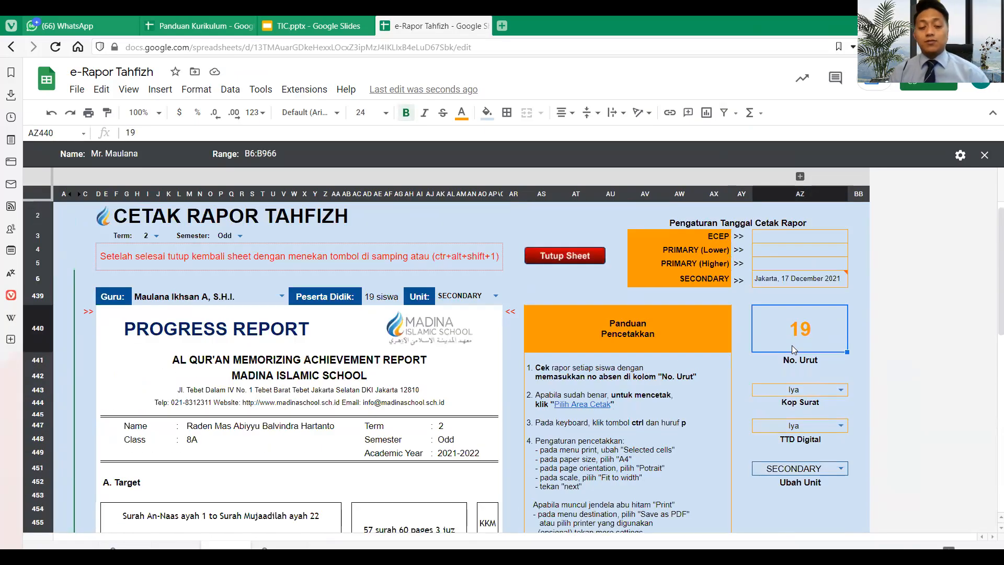
{"action": "type", "text": "1"}
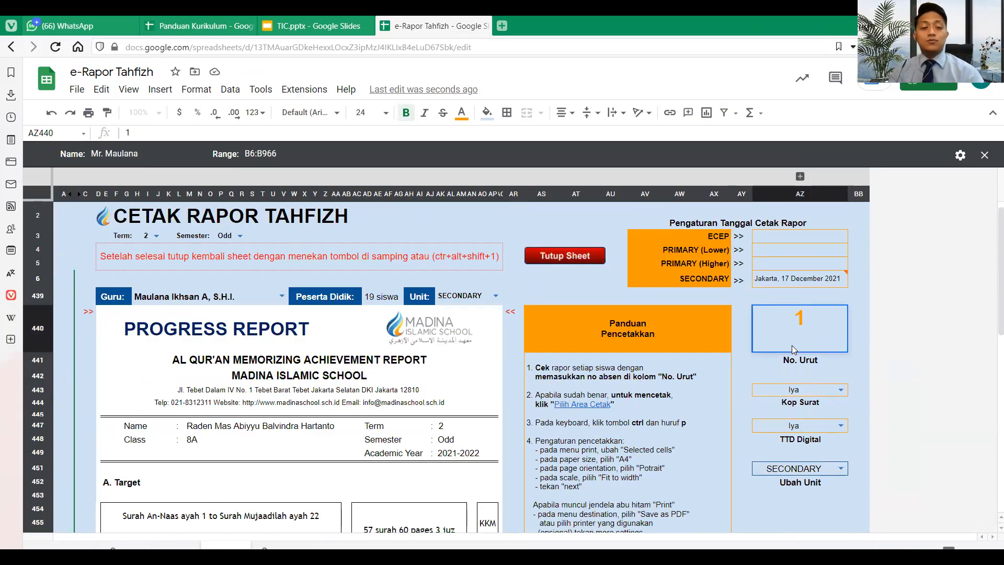
{"action": "key", "text": "Return"}
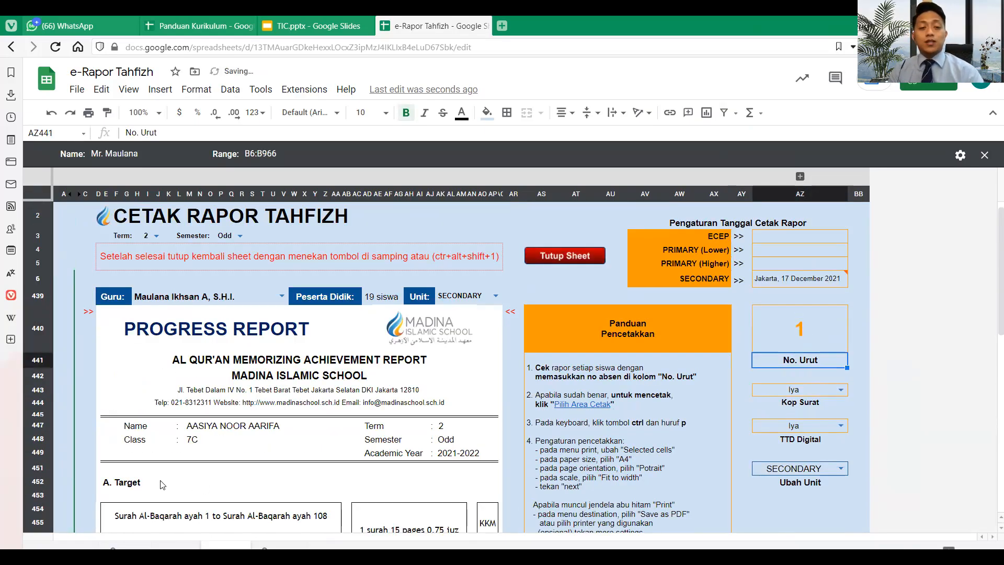
{"action": "left_click", "coordinate": [762, 347]}
{"action": "type", "text": "2"}
{"action": "key", "text": "Return"}
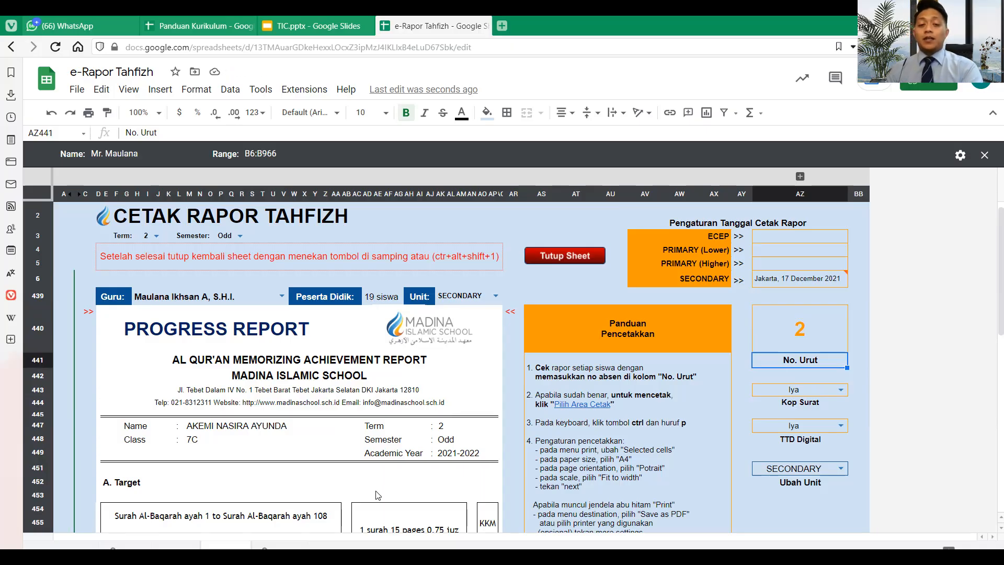
{"action": "scroll", "coordinate": [378, 495], "scroll_direction": "down", "scroll_amount": 2}
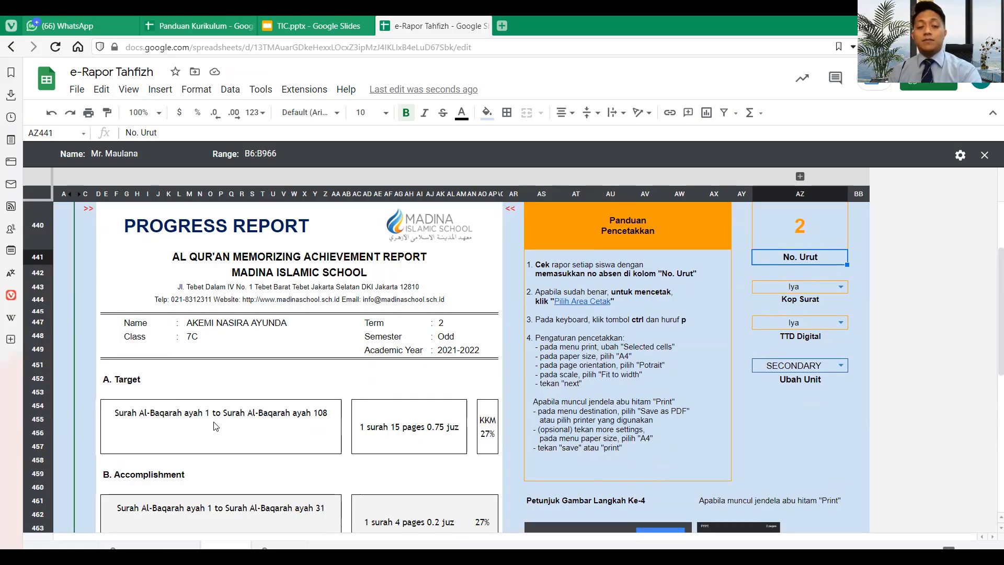
{"action": "scroll", "coordinate": [491, 432], "scroll_direction": "down", "scroll_amount": 3}
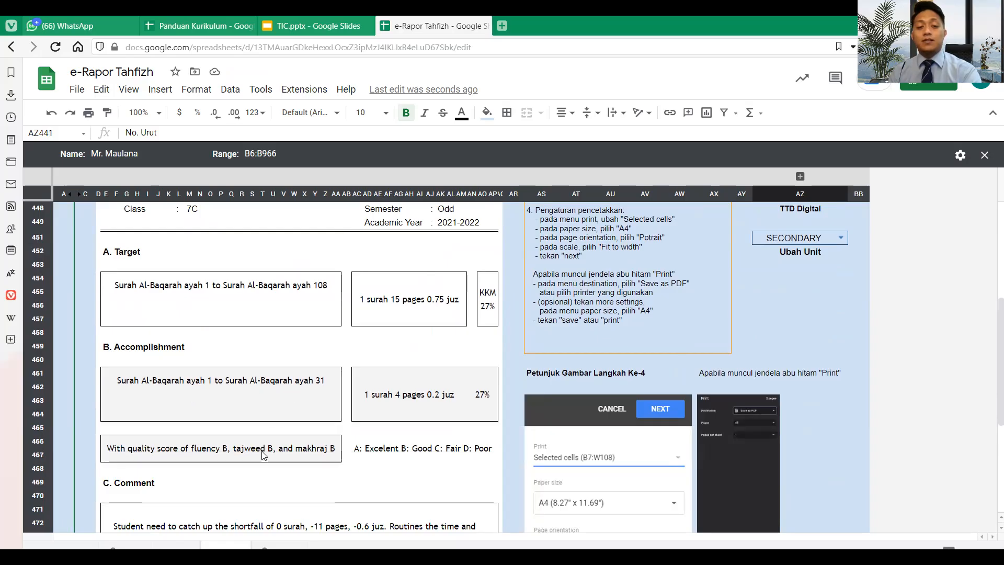
{"action": "scroll", "coordinate": [264, 457], "scroll_direction": "down", "scroll_amount": 4}
{"action": "scroll", "coordinate": [264, 457], "scroll_direction": "down", "scroll_amount": 2}
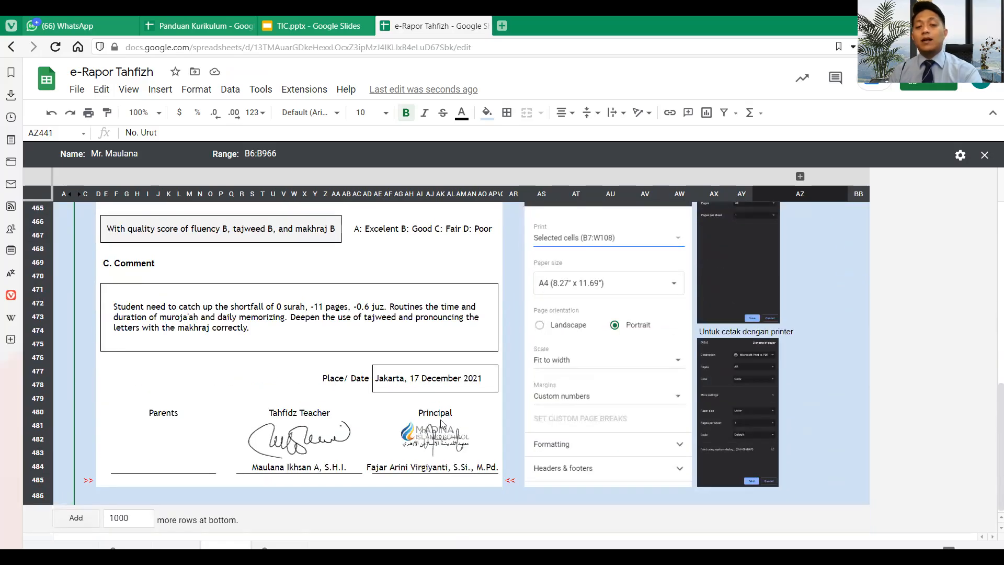
{"action": "scroll", "coordinate": [442, 424], "scroll_direction": "up", "scroll_amount": 10}
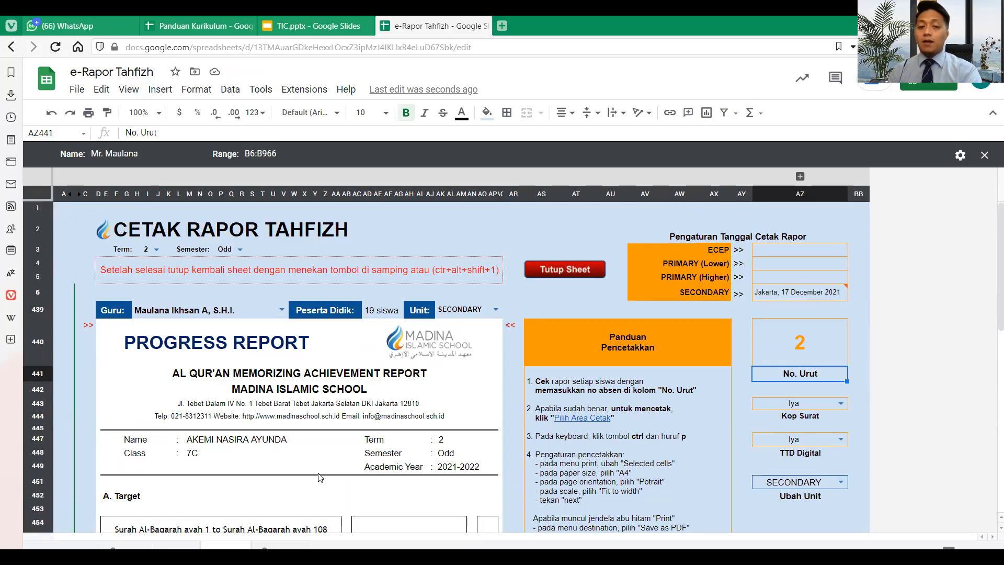
{"action": "left_click", "coordinate": [800, 336]}
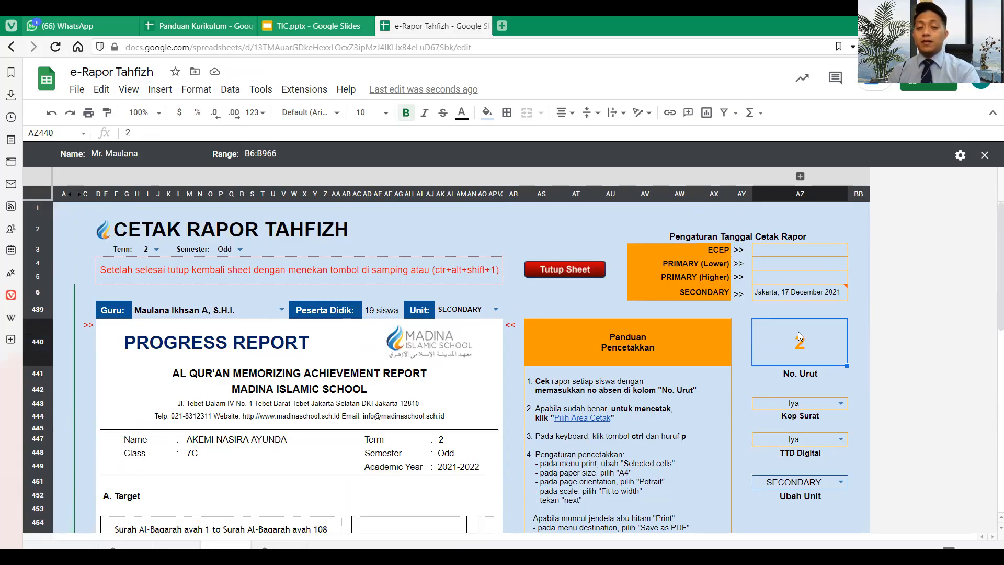
{"action": "type", "text": "19"}
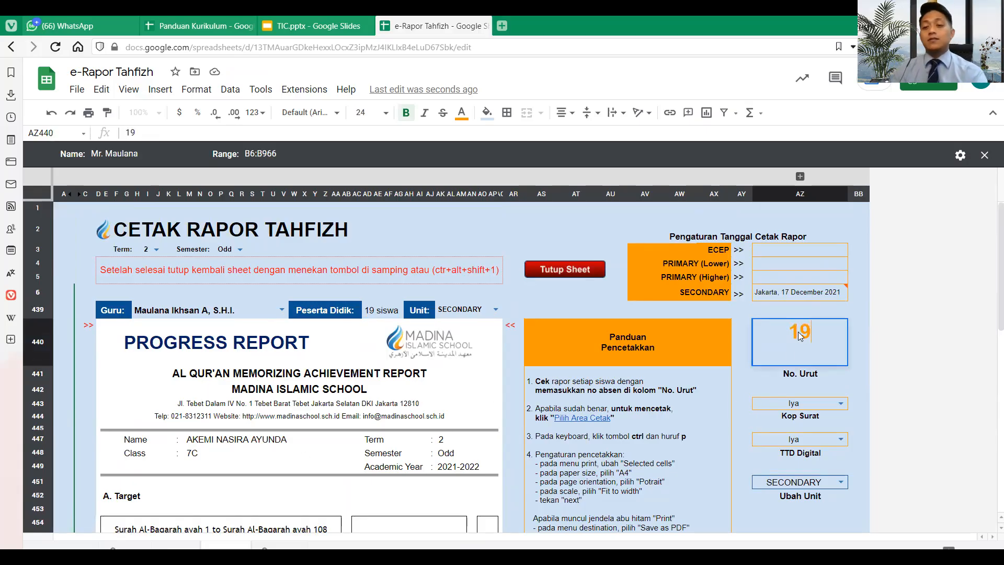
{"action": "key", "text": "Return"}
{"action": "scroll", "coordinate": [799, 337], "scroll_direction": "down", "scroll_amount": 2}
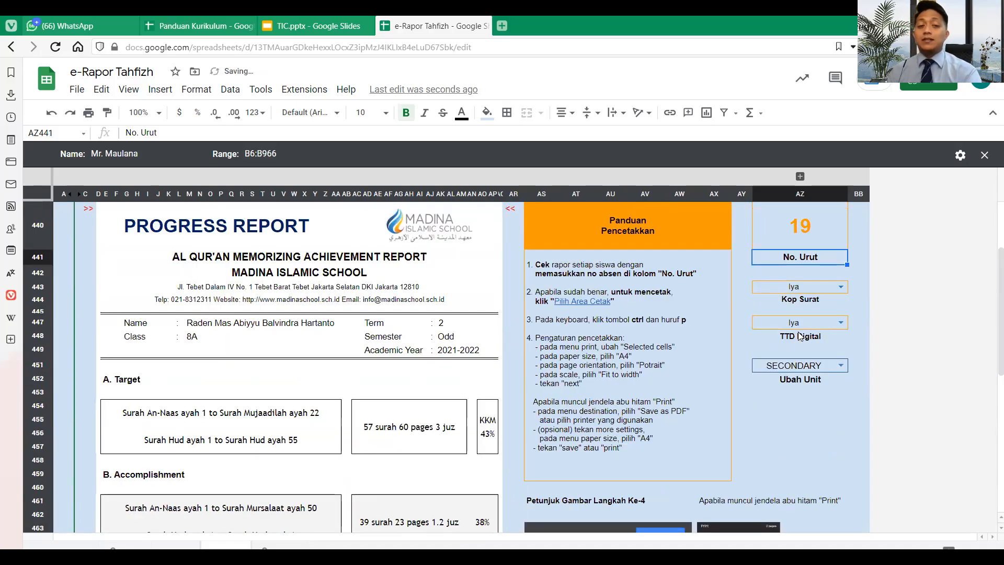
{"action": "scroll", "coordinate": [800, 336], "scroll_direction": "down", "scroll_amount": 1}
{"action": "scroll", "coordinate": [799, 336], "scroll_direction": "up", "scroll_amount": 3}
{"action": "left_click", "coordinate": [815, 338]}
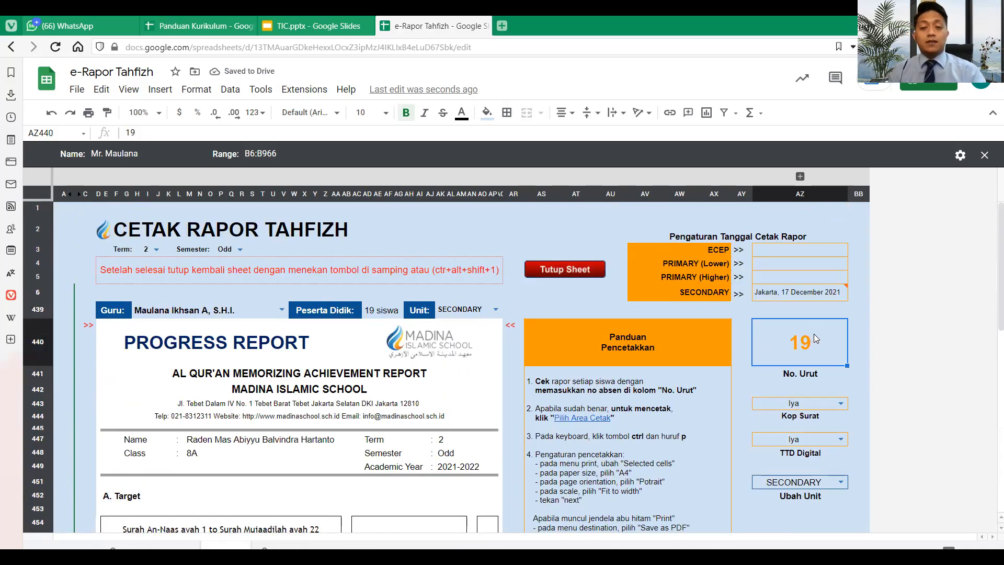
{"action": "type", "text": "1"}
{"action": "key", "text": "Return"}
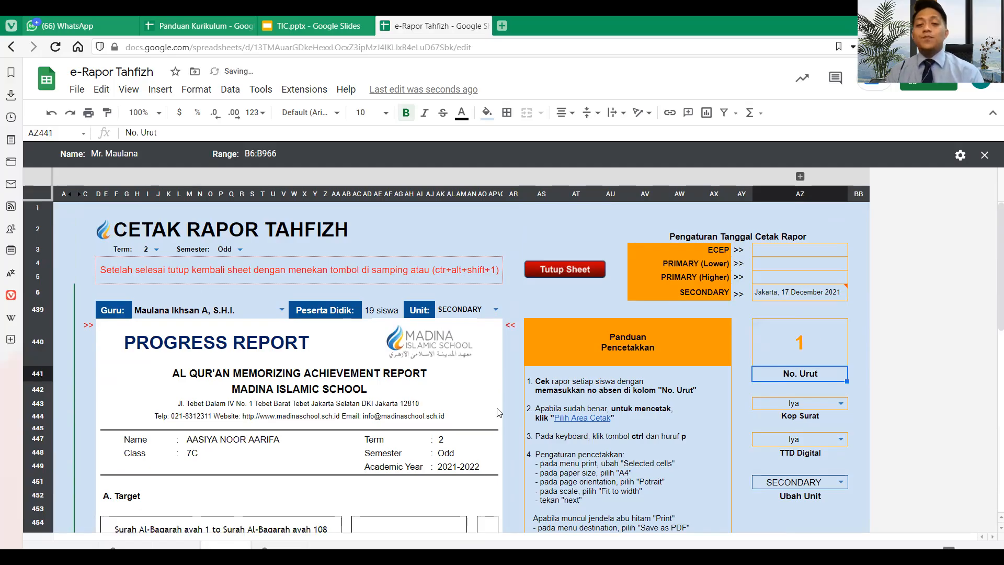
{"action": "scroll", "coordinate": [483, 413], "scroll_direction": "down", "scroll_amount": 6}
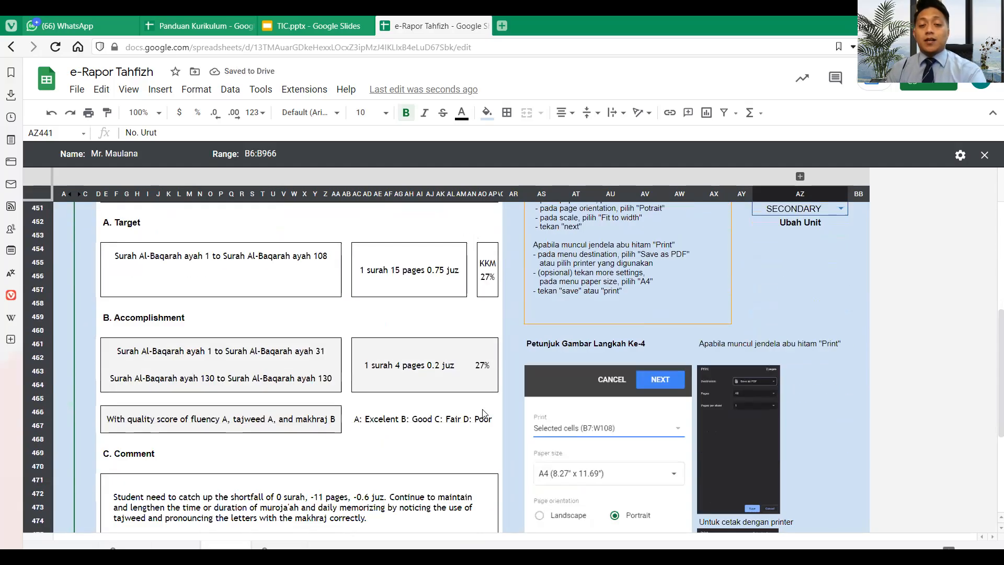
{"action": "scroll", "coordinate": [483, 414], "scroll_direction": "up", "scroll_amount": 6}
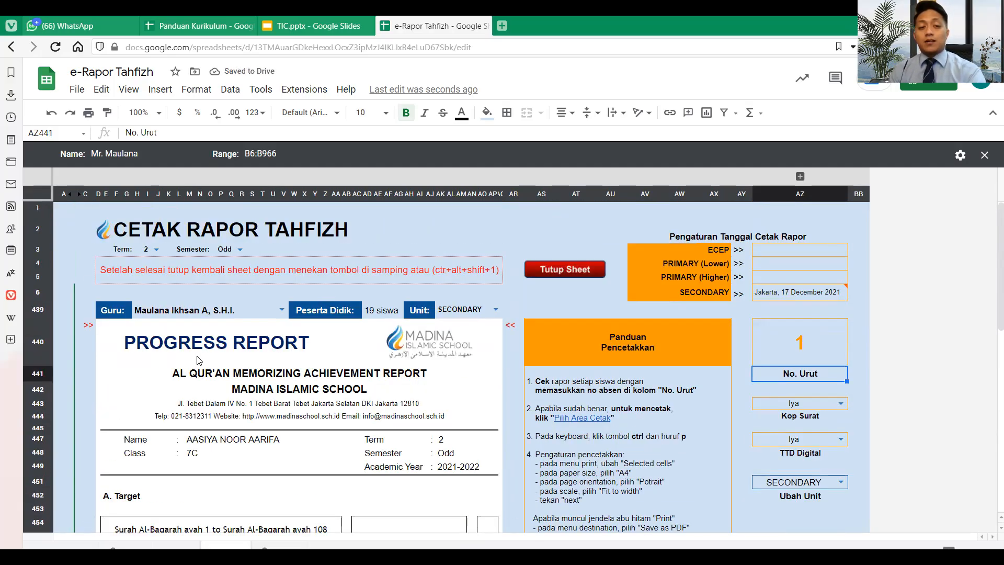
- Select the report cells starting at D440 and extending down through the whole report
{"action": "left_click", "coordinate": [98, 326]}
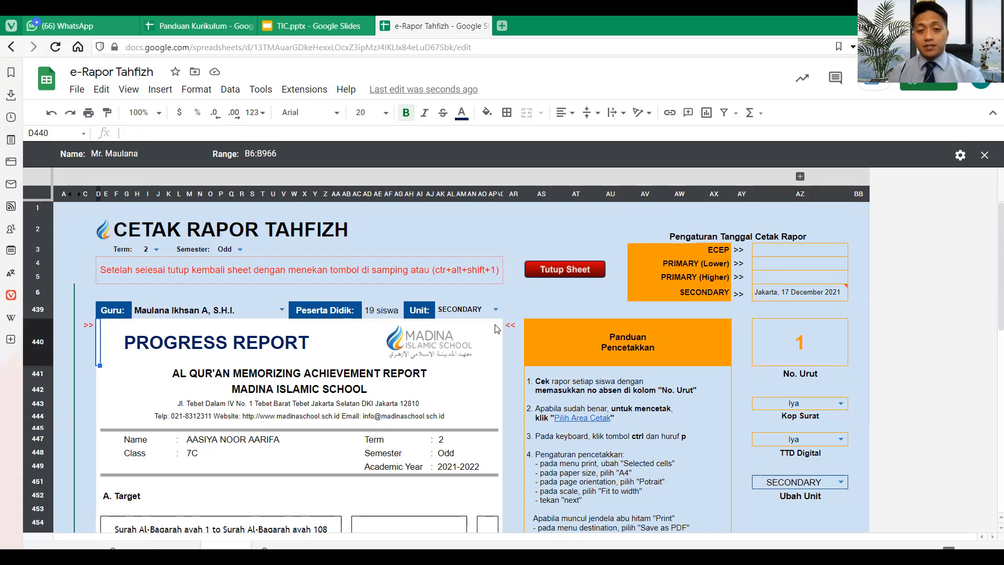
{"action": "key", "text": "ctrl+shift+Down"}
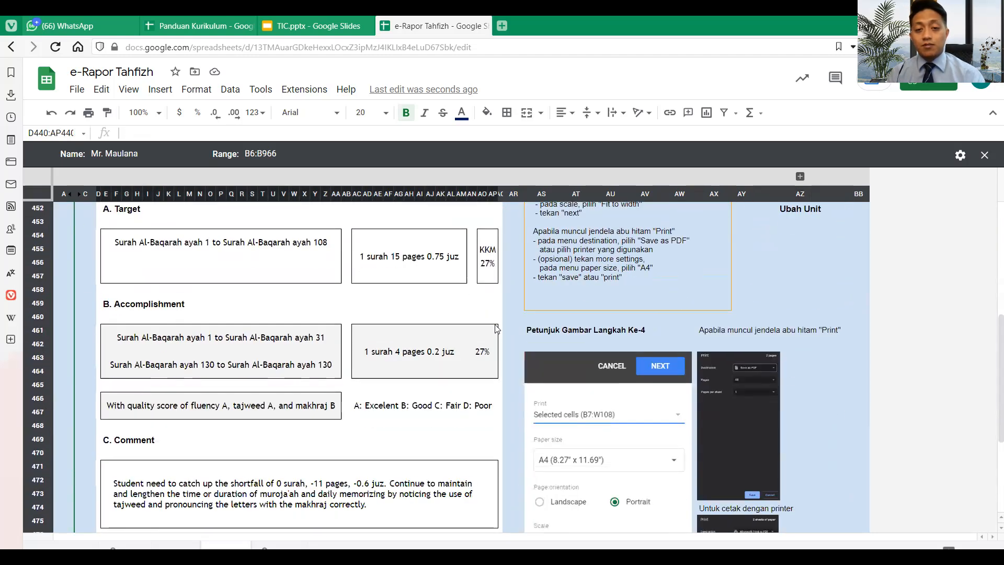
{"action": "left_click", "coordinate": [500, 484], "text": "shift"}
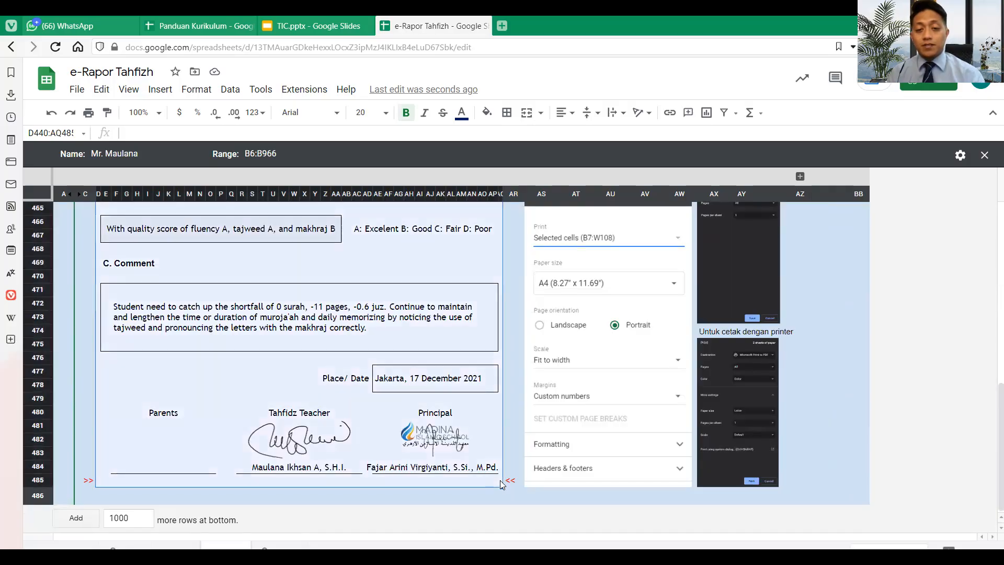
{"action": "scroll", "coordinate": [500, 484], "scroll_direction": "up", "scroll_amount": 5}
{"action": "scroll", "coordinate": [500, 480], "scroll_direction": "down", "scroll_amount": 2}
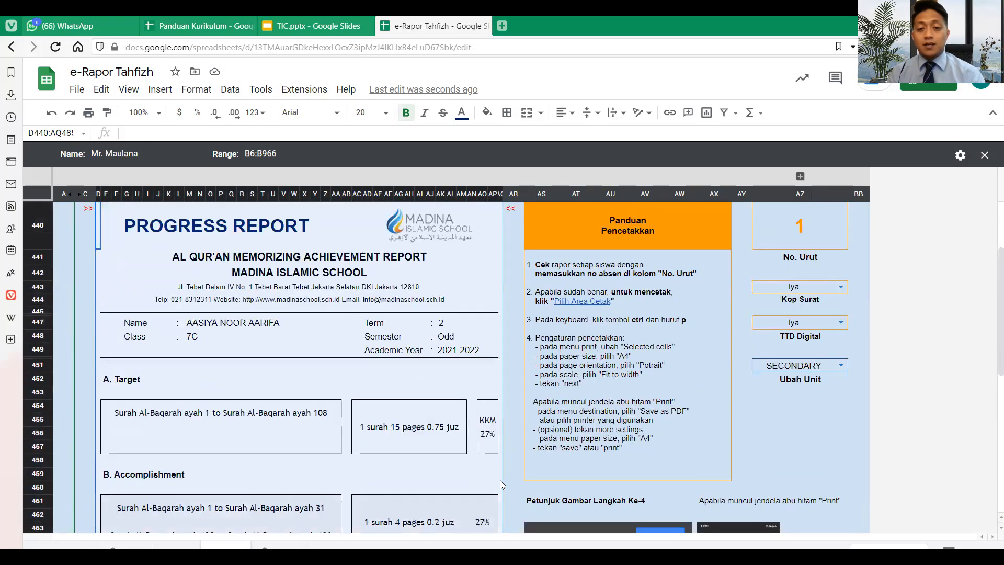
- Select the print area D440:AQ485 using the Pilih Area Cetak link chip
{"action": "left_click", "coordinate": [587, 329]}
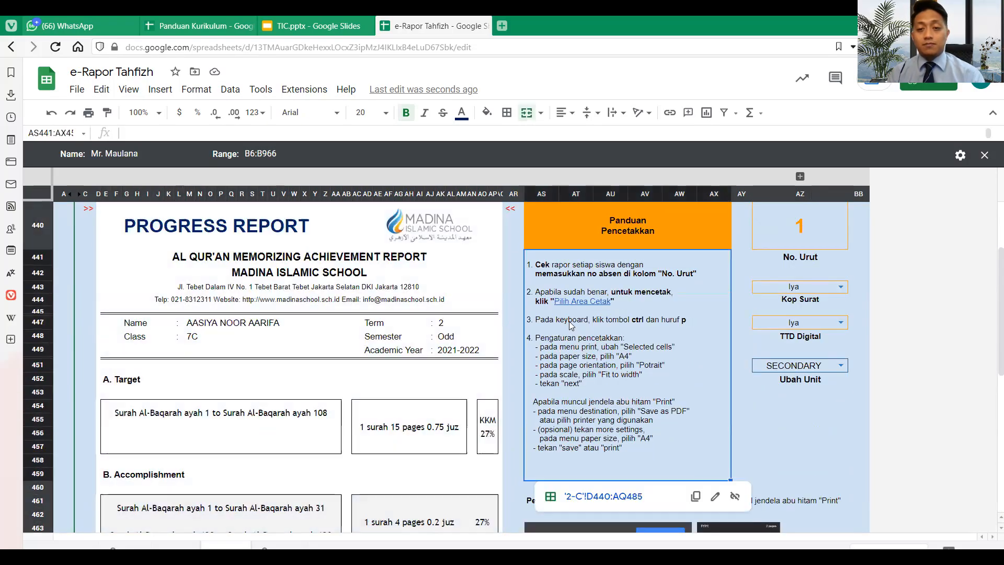
{"action": "left_click", "coordinate": [513, 287]}
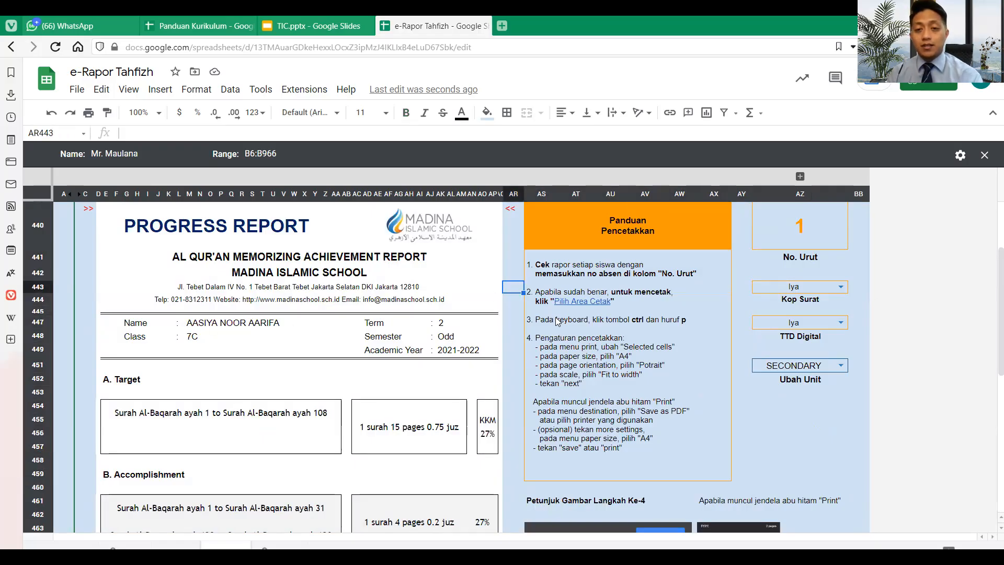
{"action": "mouse_move", "coordinate": [570, 302]}
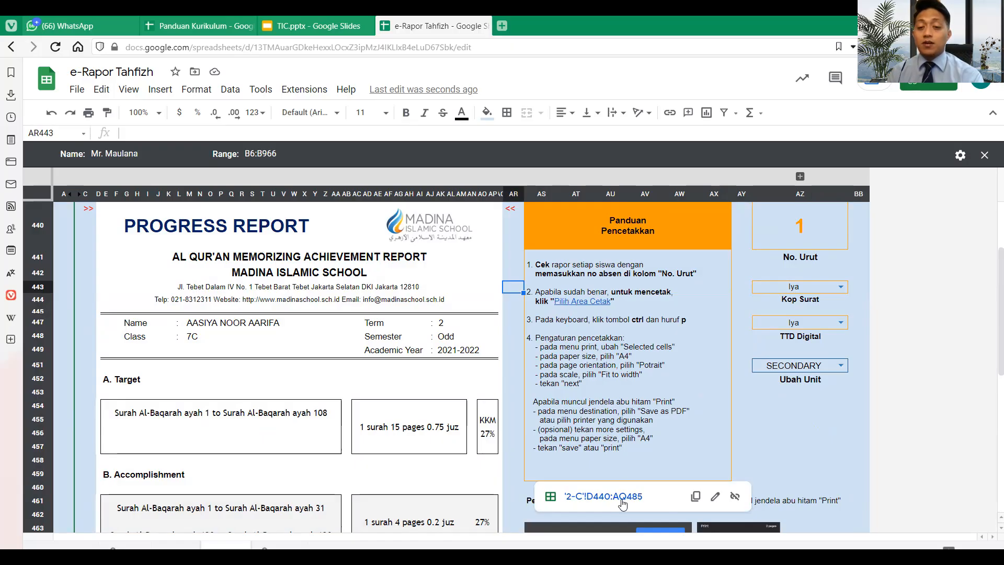
{"action": "left_click", "coordinate": [622, 501]}
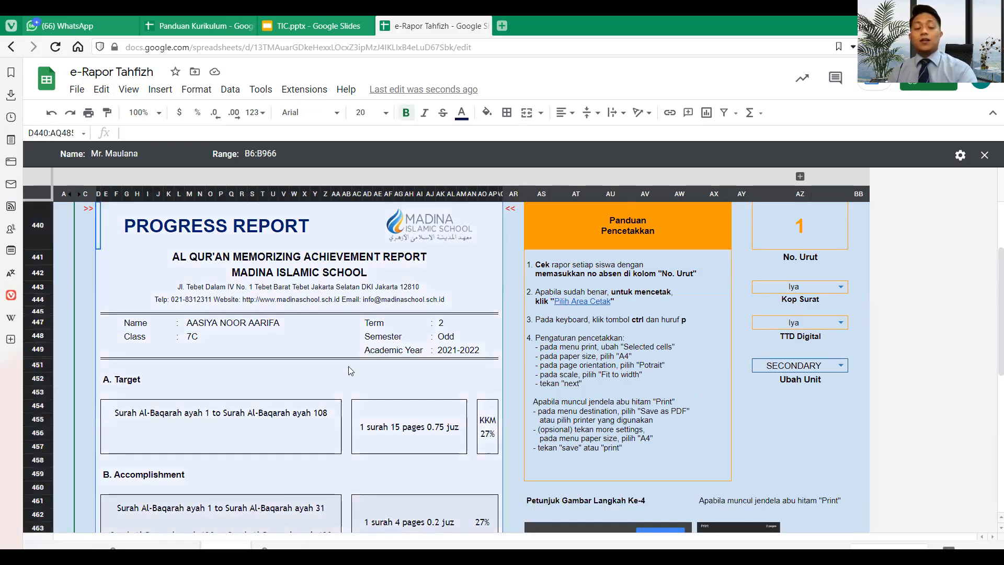
{"action": "scroll", "coordinate": [351, 371], "scroll_direction": "up", "scroll_amount": 2}
{"action": "scroll", "coordinate": [350, 370], "scroll_direction": "down", "scroll_amount": 7}
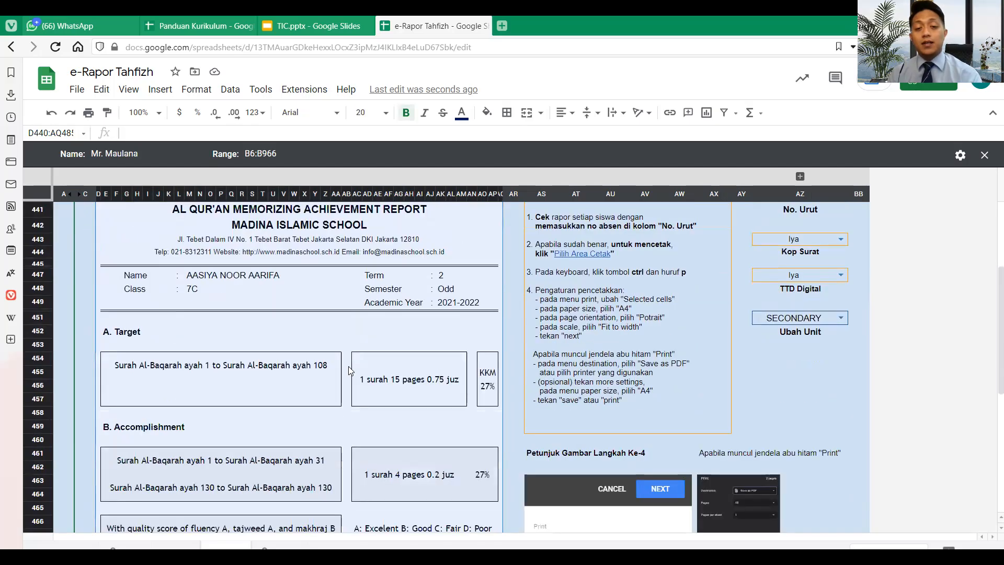
{"action": "scroll", "coordinate": [349, 370], "scroll_direction": "up", "scroll_amount": 8}
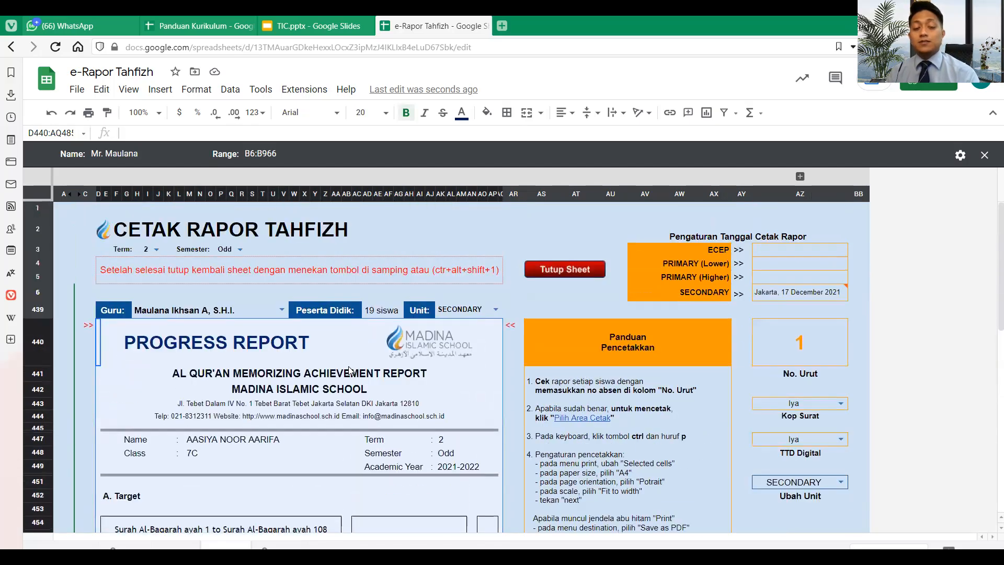
{"action": "scroll", "coordinate": [349, 371], "scroll_direction": "down", "scroll_amount": 2}
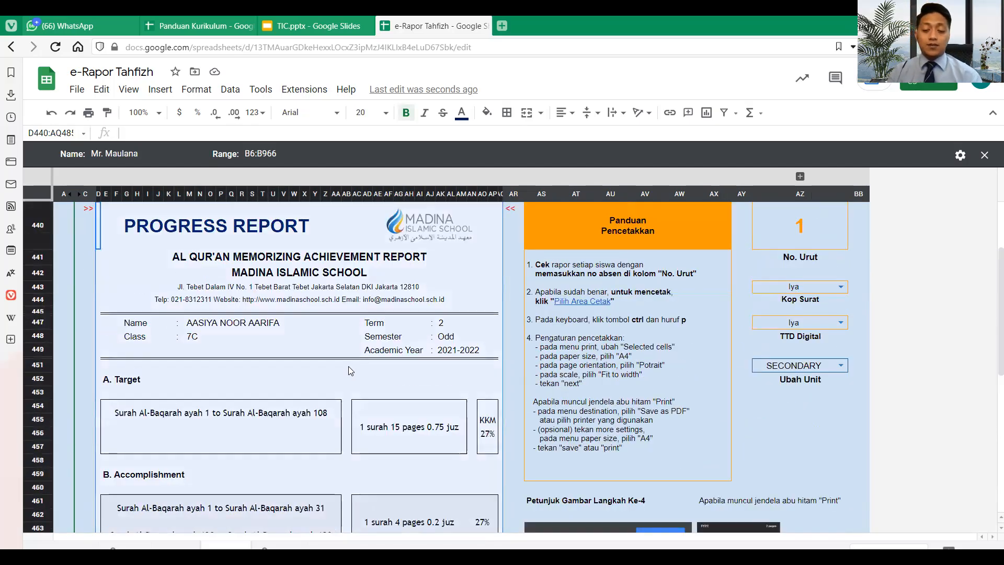
{"action": "key", "text": "ctrl+p"}
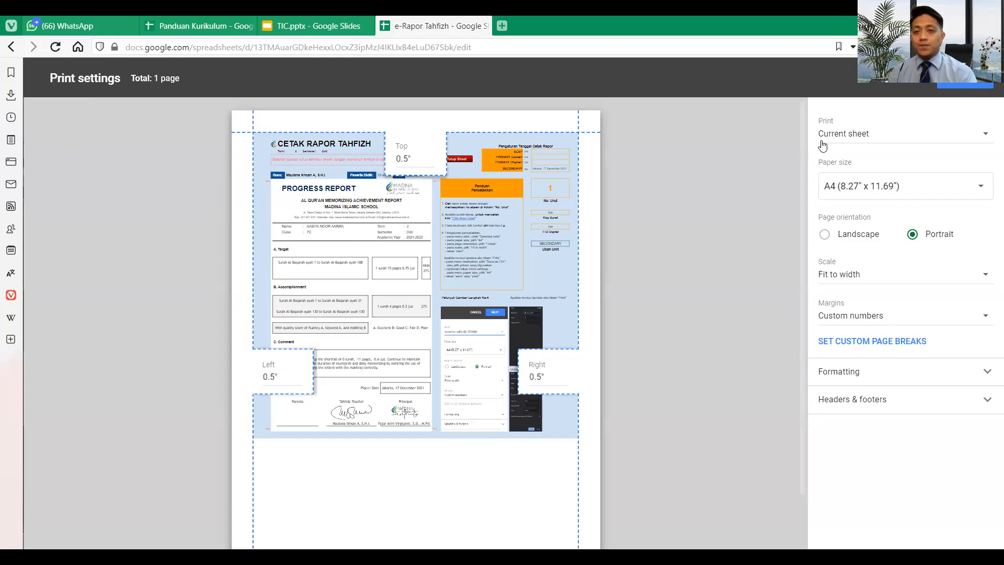
- Print only the selected cells D440:AQ485 and continue to the browser print dialog
{"action": "left_click", "coordinate": [874, 140]}
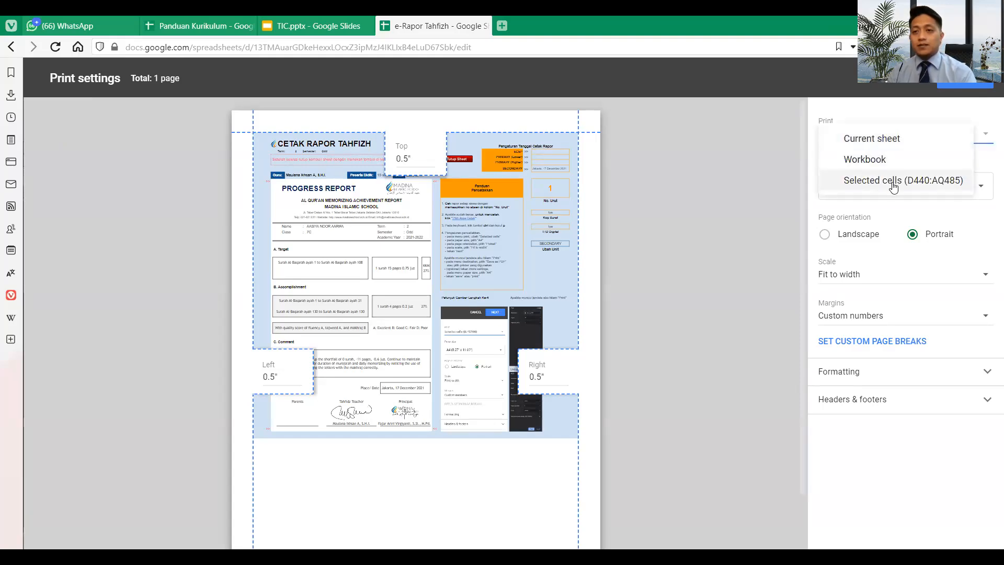
{"action": "left_click", "coordinate": [893, 182]}
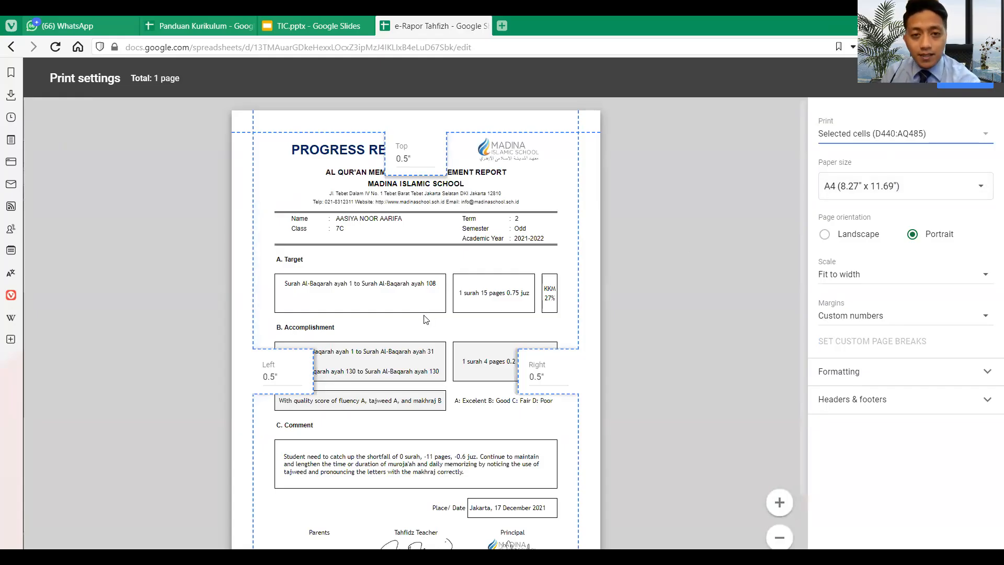
{"action": "scroll", "coordinate": [426, 319], "scroll_direction": "down", "scroll_amount": 2}
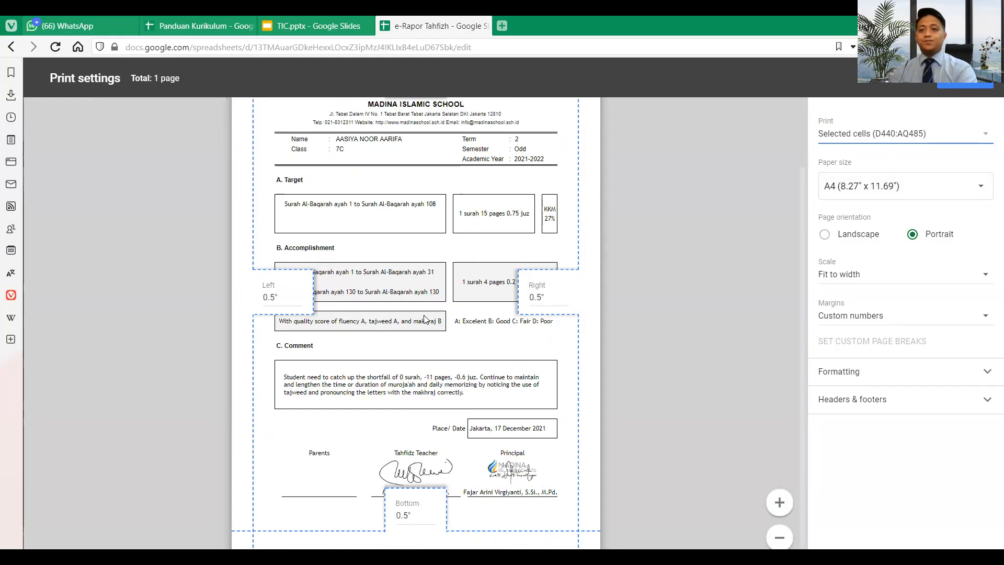
{"action": "scroll", "coordinate": [427, 319], "scroll_direction": "up", "scroll_amount": 2}
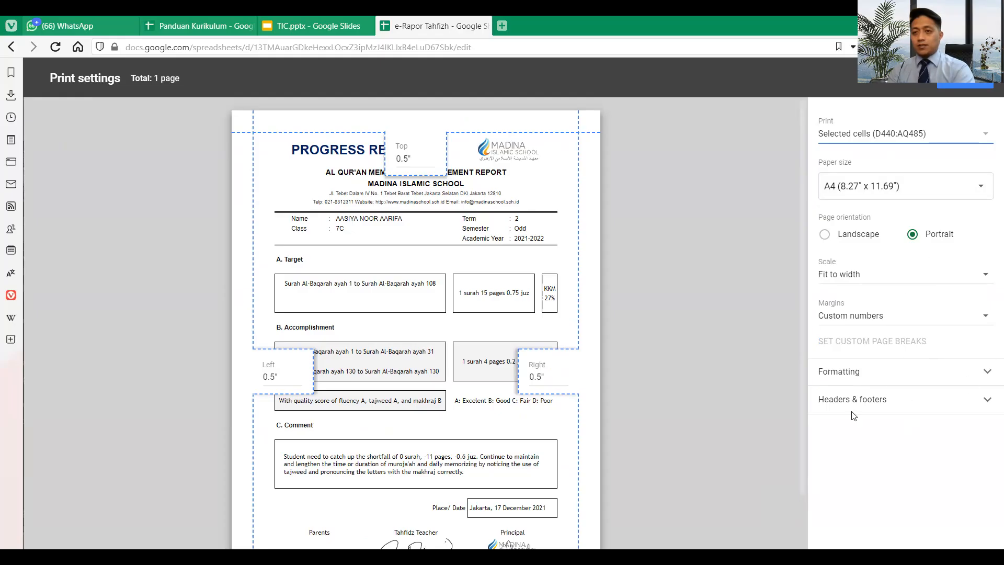
{"action": "left_click", "coordinate": [960, 84]}
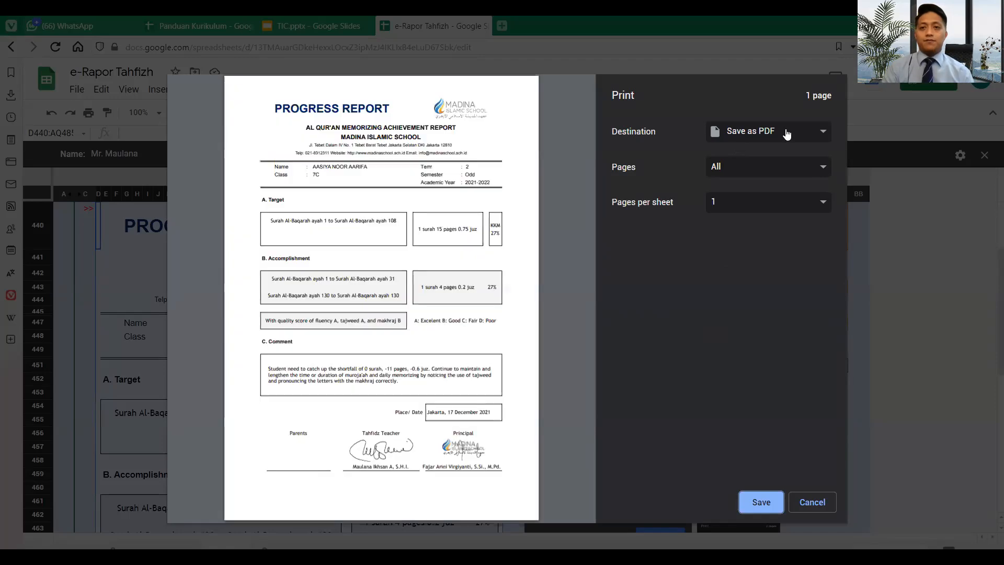
- Keep Save as PDF as the print destination and save the report
{"action": "left_click", "coordinate": [787, 134]}
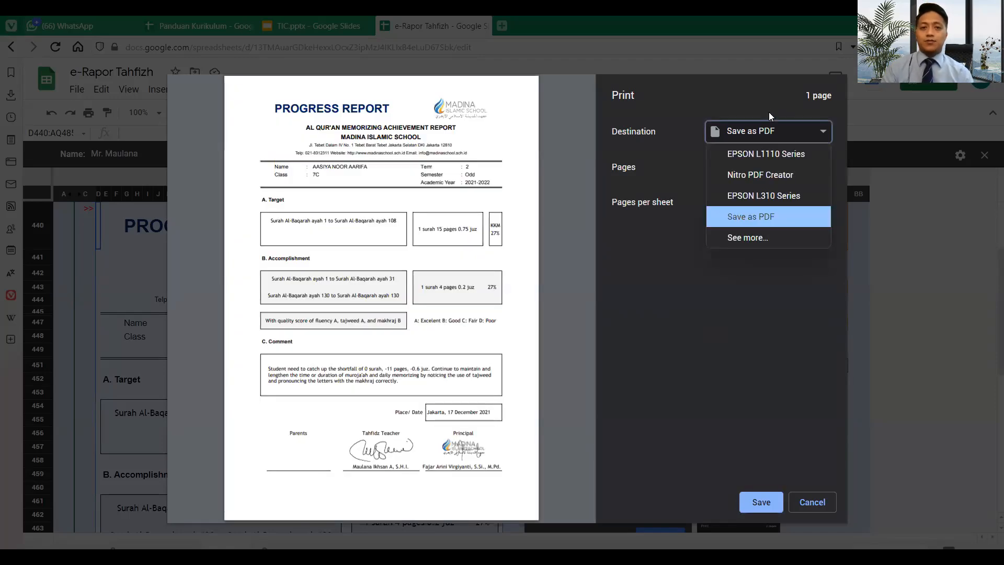
{"action": "left_click", "coordinate": [772, 132]}
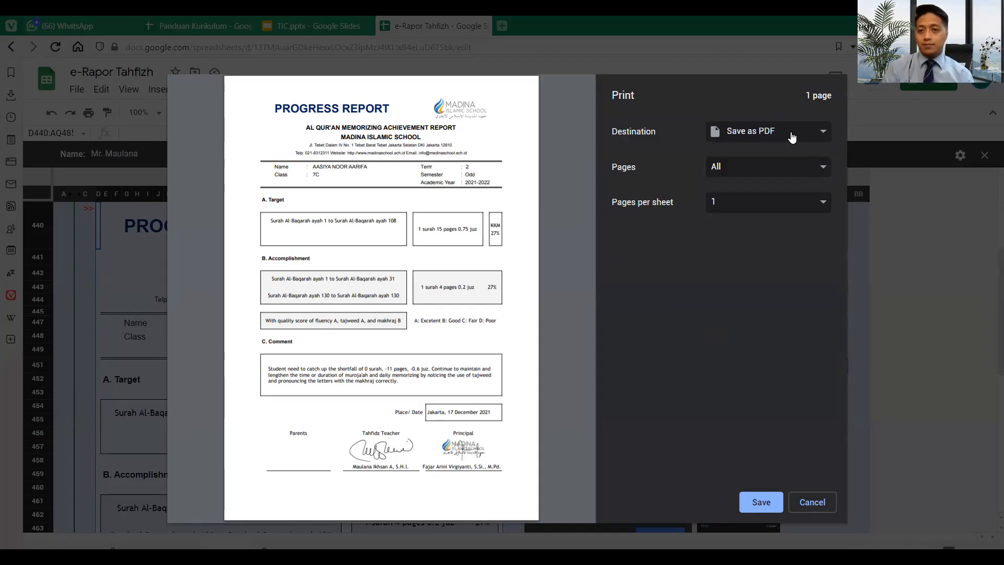
{"action": "left_click", "coordinate": [792, 137]}
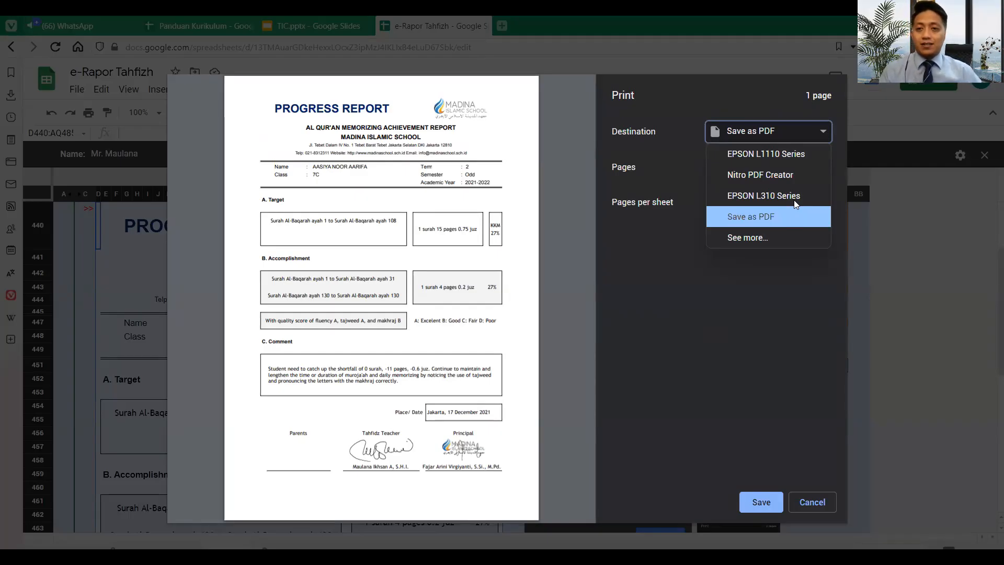
{"action": "left_click", "coordinate": [784, 238]}
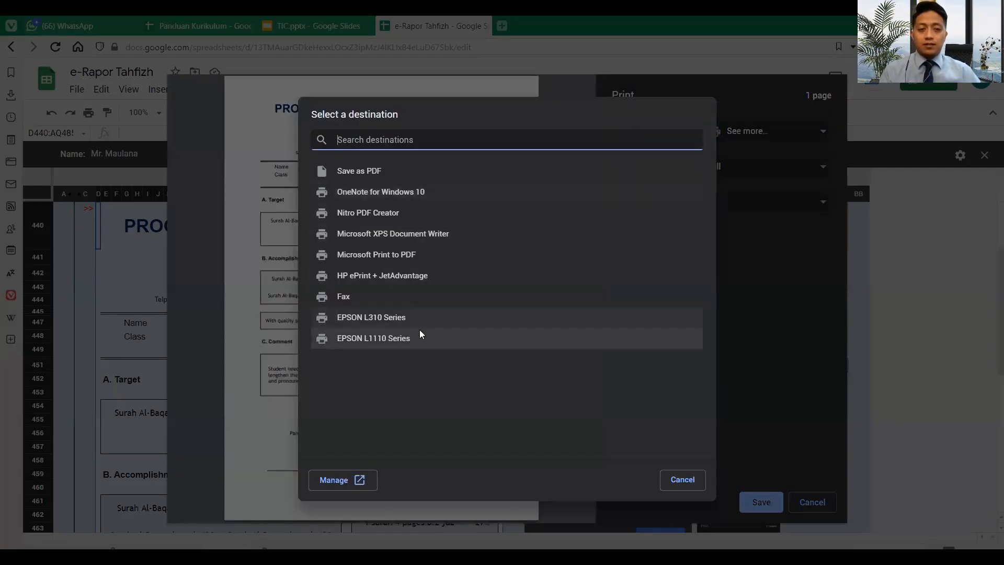
{"action": "left_click", "coordinate": [672, 477]}
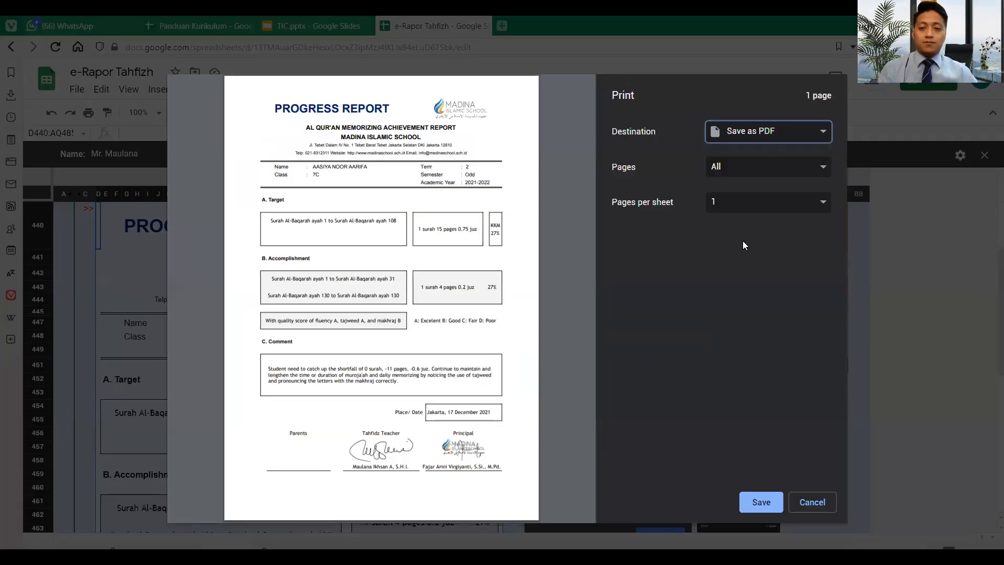
{"action": "left_click", "coordinate": [765, 502]}
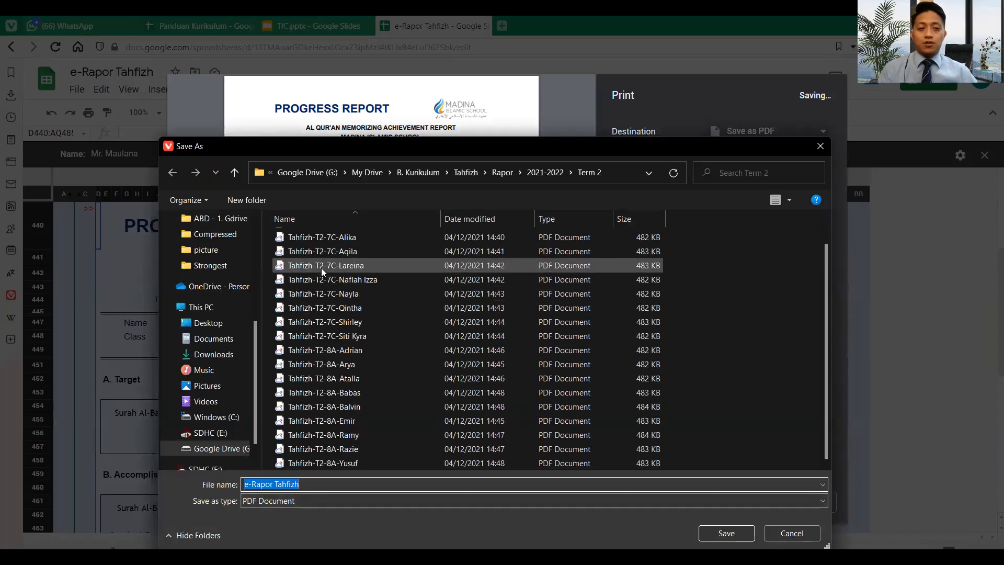
- Switch the Save As dialog to the Videos folder, backing out of renaming the existing PDF
{"action": "scroll", "coordinate": [250, 437], "scroll_direction": "down", "scroll_amount": 1}
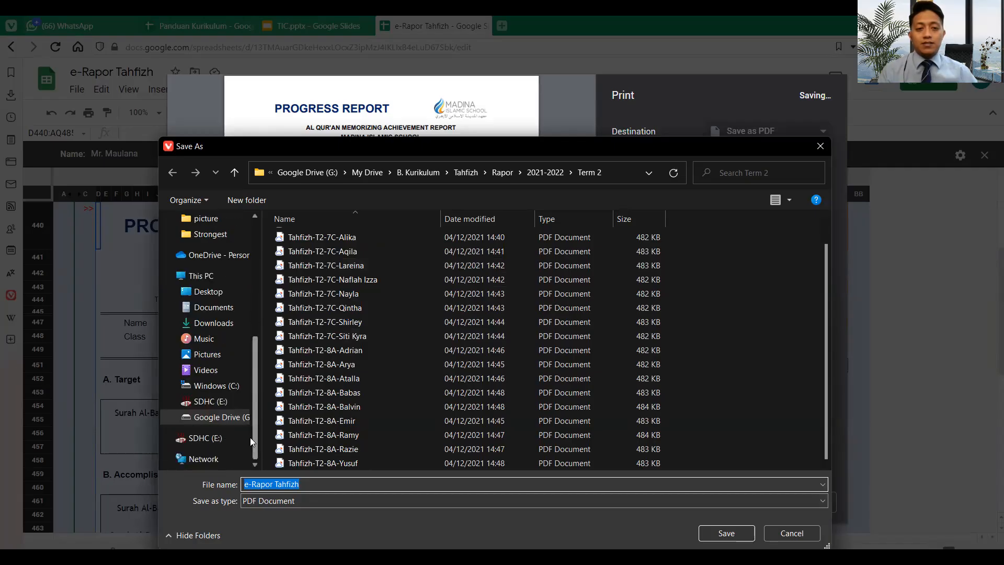
{"action": "left_click", "coordinate": [226, 366]}
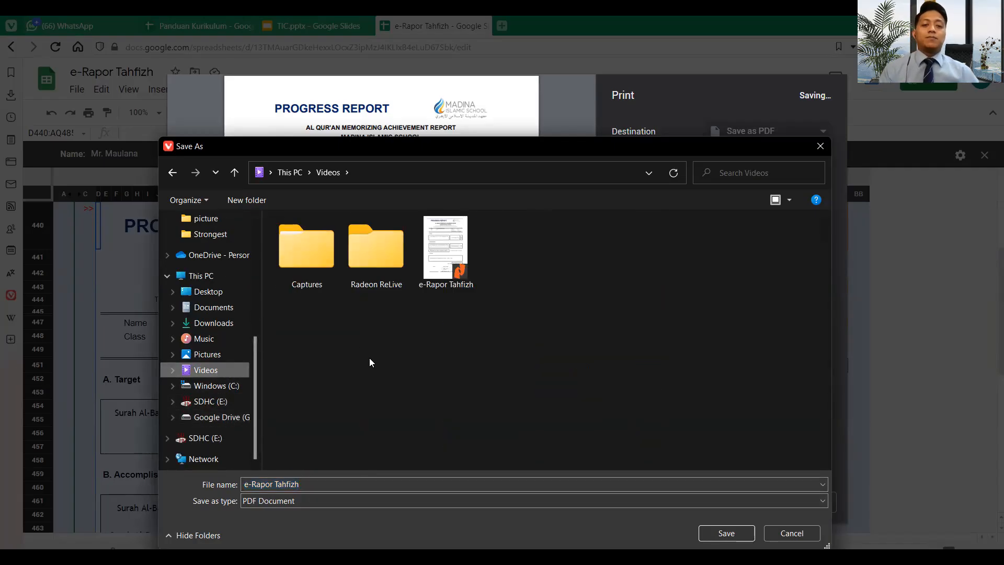
{"action": "left_click", "coordinate": [453, 276]}
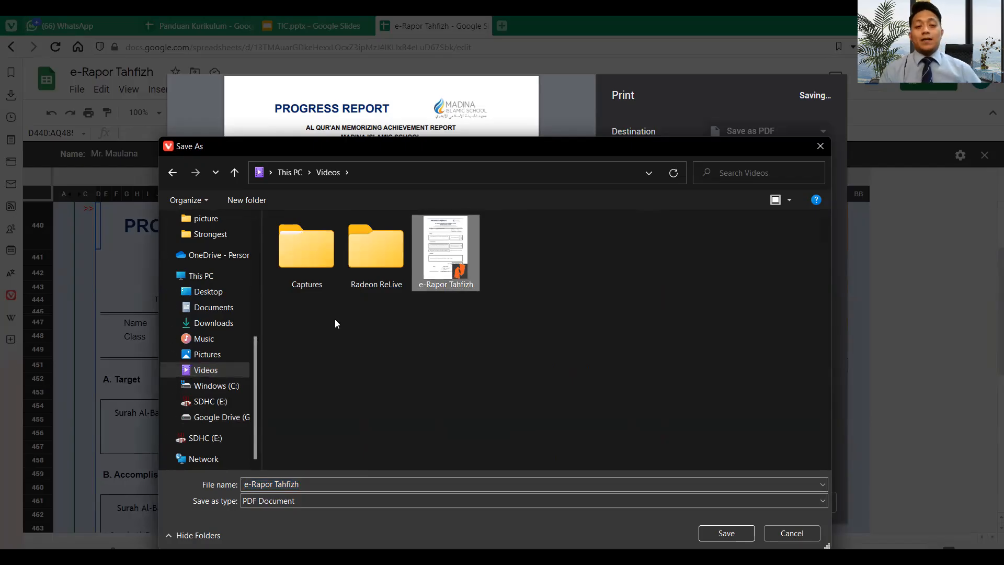
{"action": "left_click", "coordinate": [462, 279]}
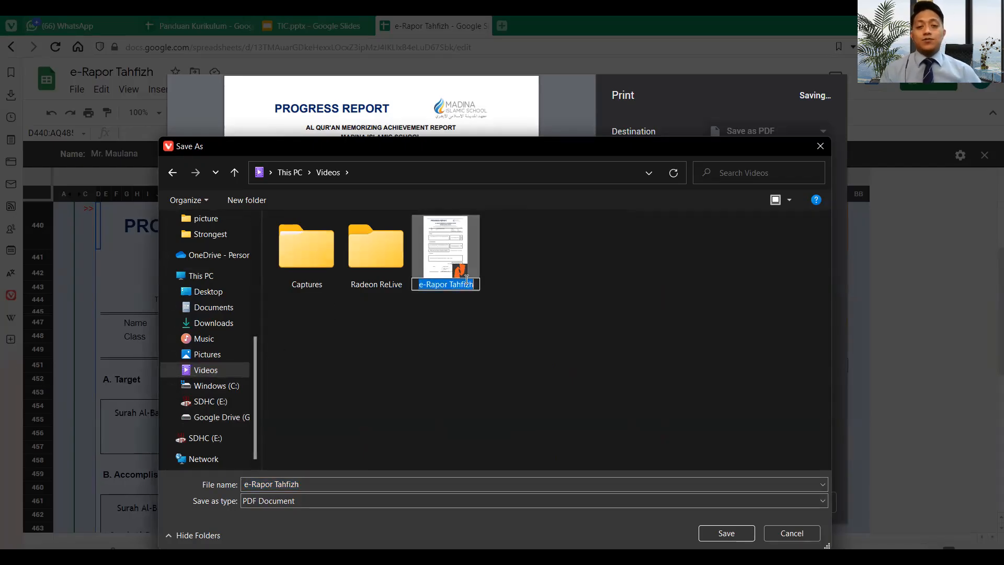
{"action": "left_click", "coordinate": [513, 344]}
{"action": "left_click", "coordinate": [440, 252]}
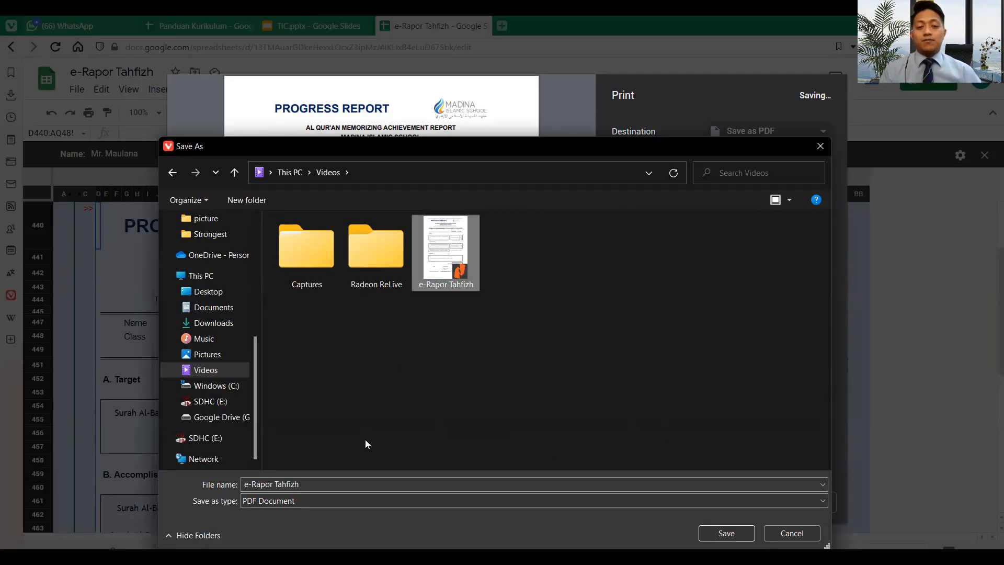
- Name the file Tahfizh-T4-7A followed by the student's name and save it as PDF
{"action": "left_click", "coordinate": [329, 481]}
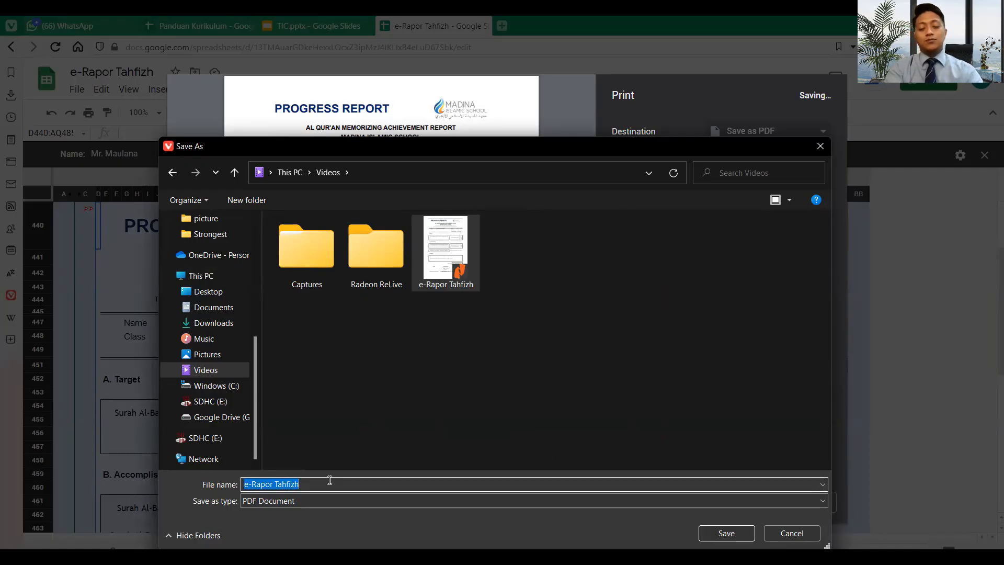
{"action": "type", "text": "Tahfizh"}
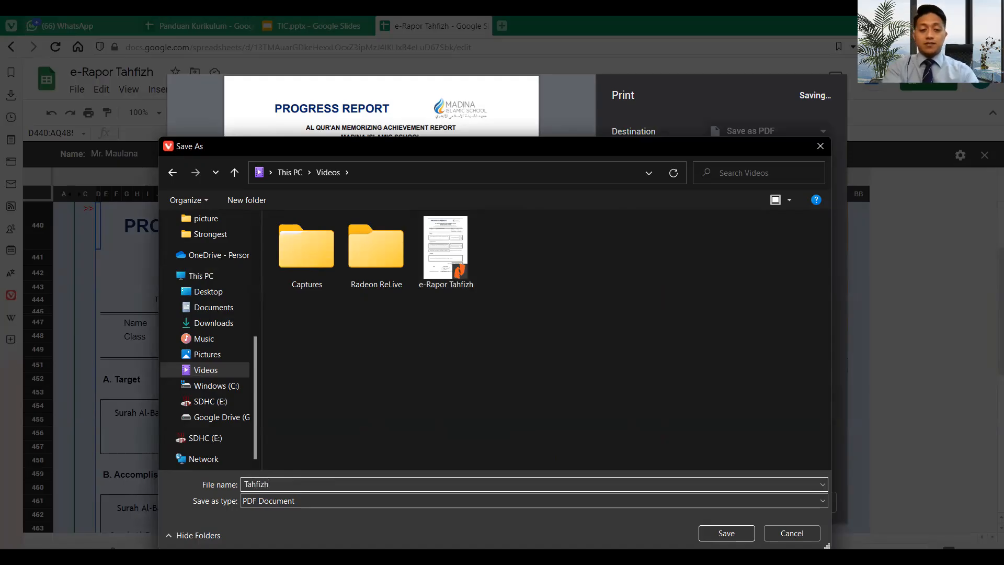
{"action": "type", "text": "-"}
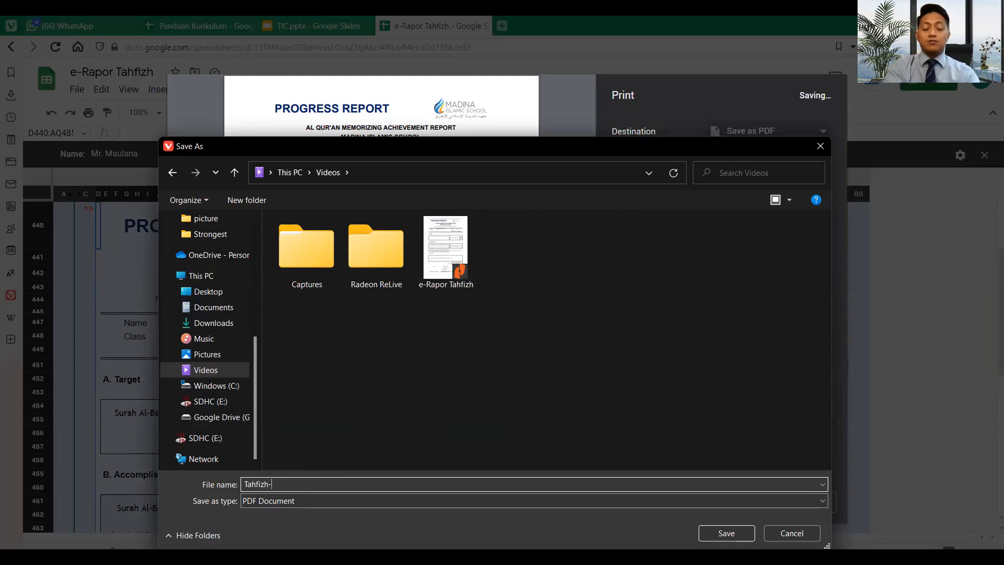
{"action": "type", "text": "T"}
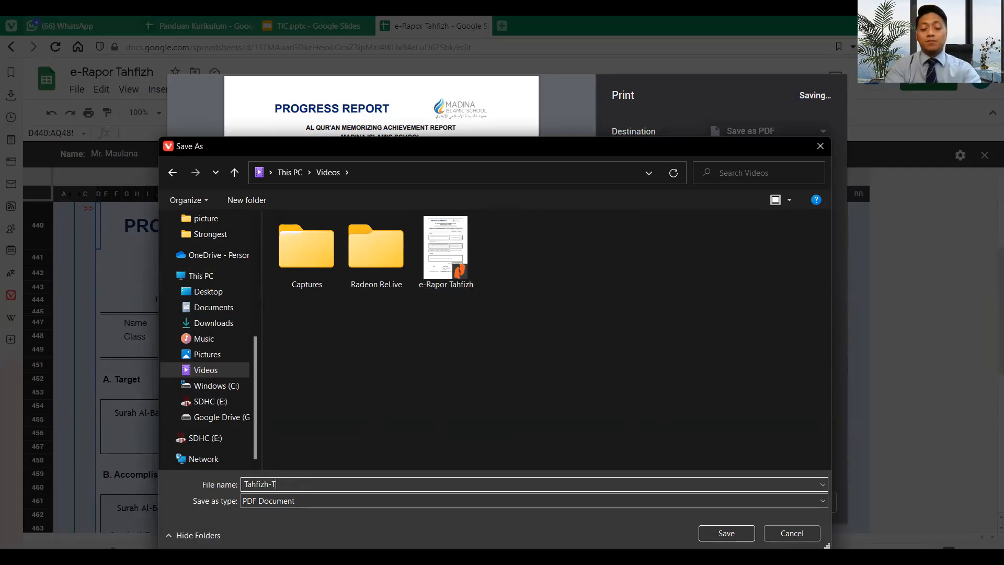
{"action": "type", "text": "1"}
{"action": "key", "text": "BackSpace"}
{"action": "type", "text": "4-7A"}
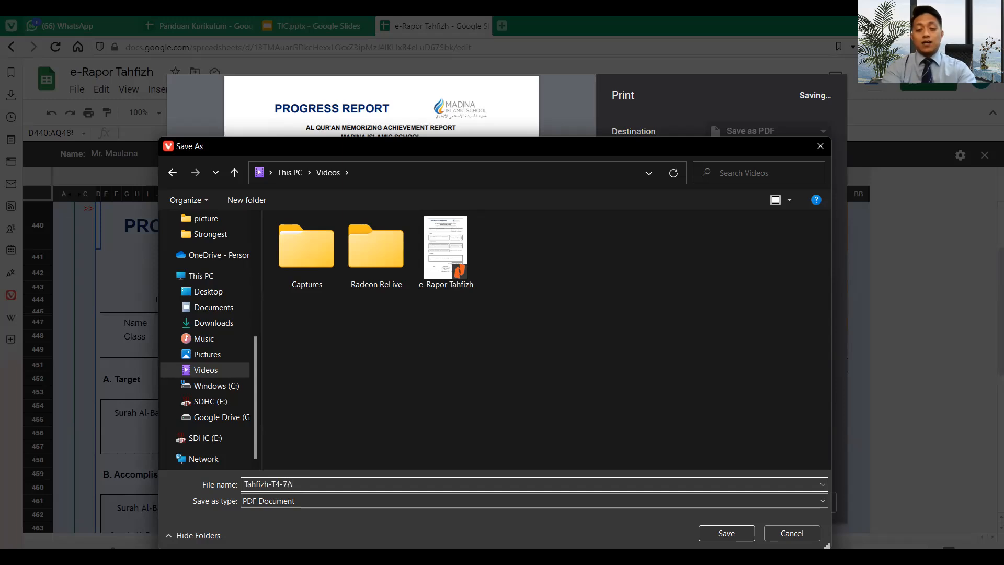
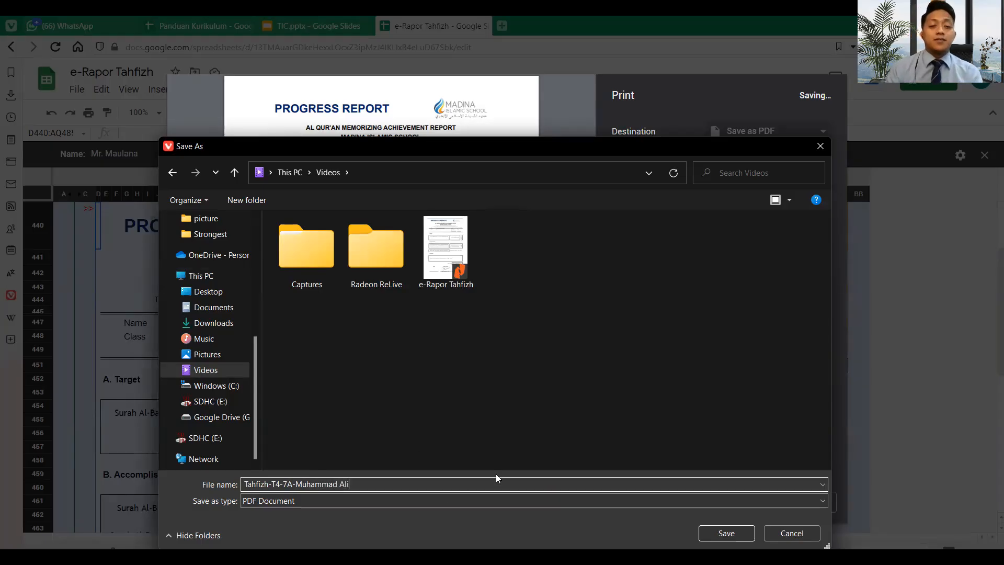
{"action": "double_click", "coordinate": [350, 484]}
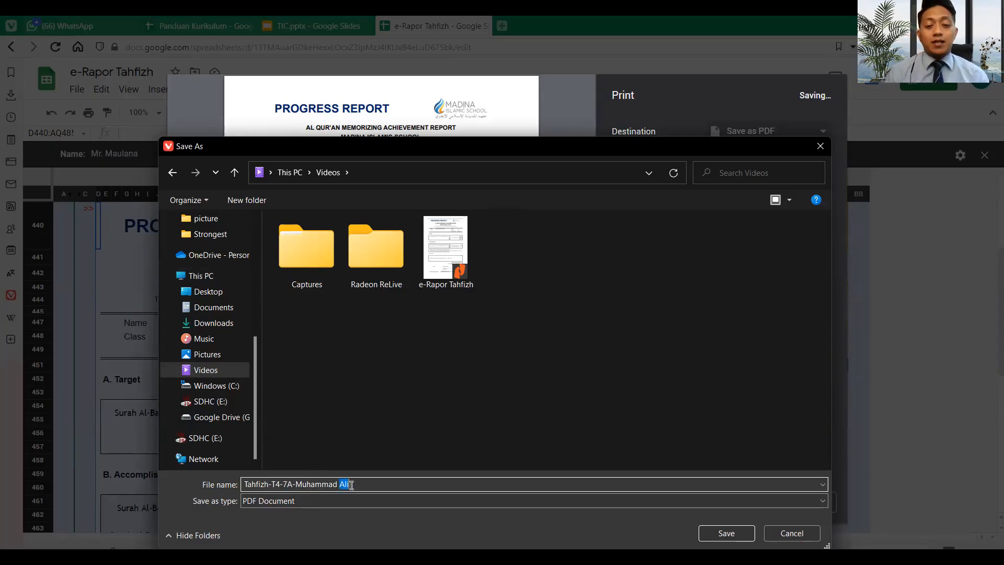
{"action": "left_click", "coordinate": [739, 533]}
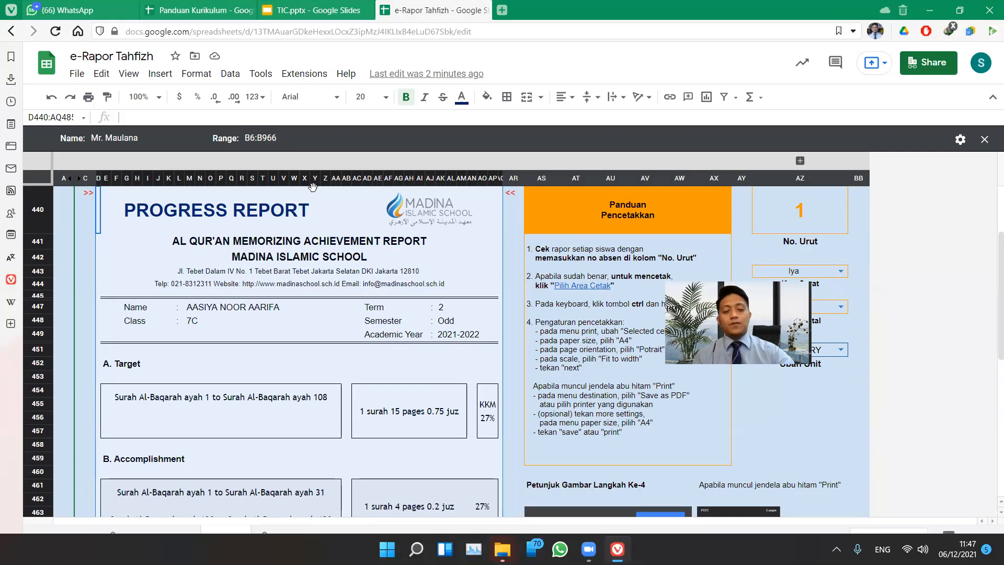
- Open File Explorer maximized on the Videos folder and select the new Tahfizh-T4-7A PDF
{"action": "key", "text": "super+e"}
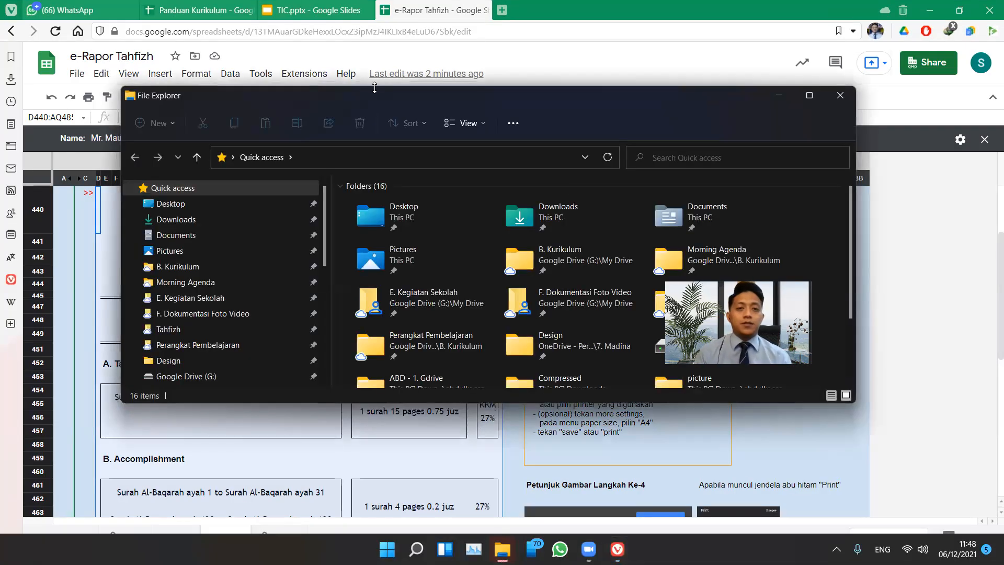
{"action": "double_click", "coordinate": [368, 93]}
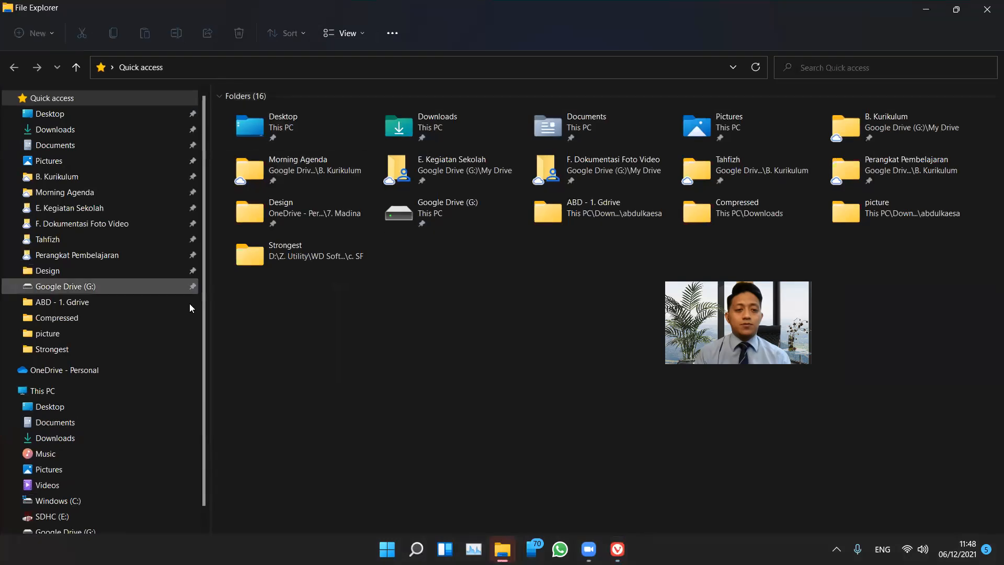
{"action": "left_click", "coordinate": [125, 481]}
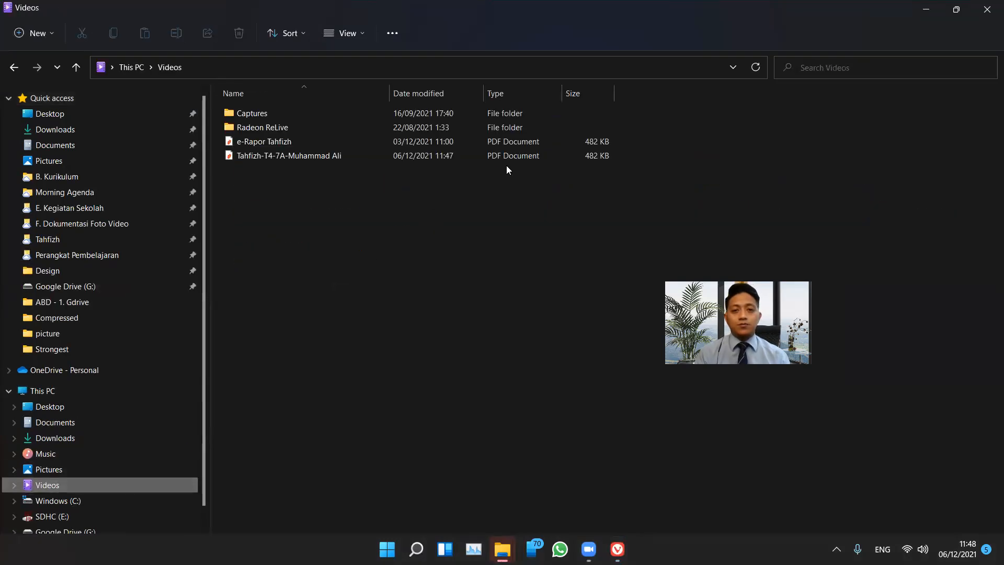
{"action": "left_click", "coordinate": [279, 159]}
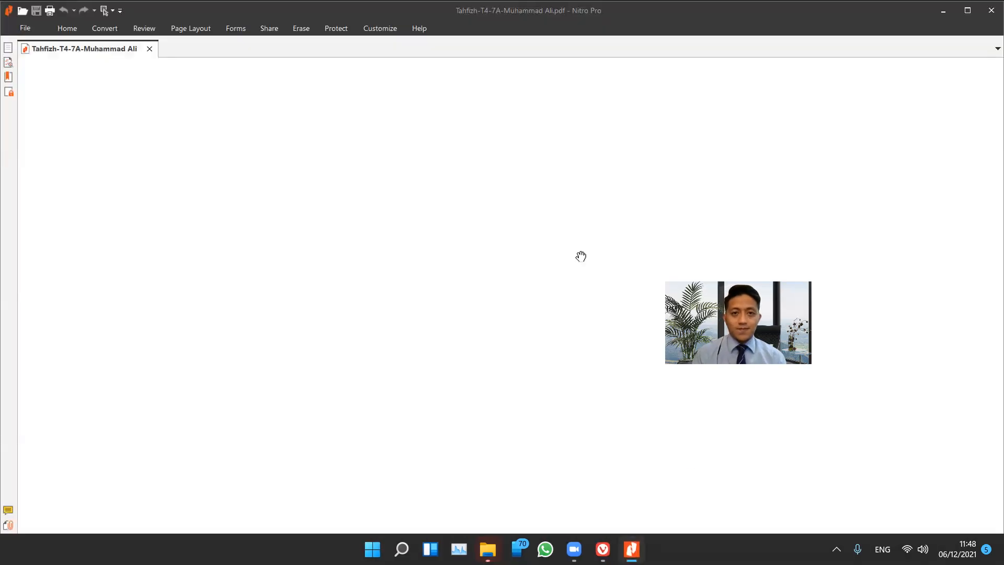
- Scroll the saved PDF down to its signatures, close Nitro Pro, and return to the spreadsheet
{"action": "scroll", "coordinate": [580, 255], "scroll_direction": "down", "scroll_amount": 3}
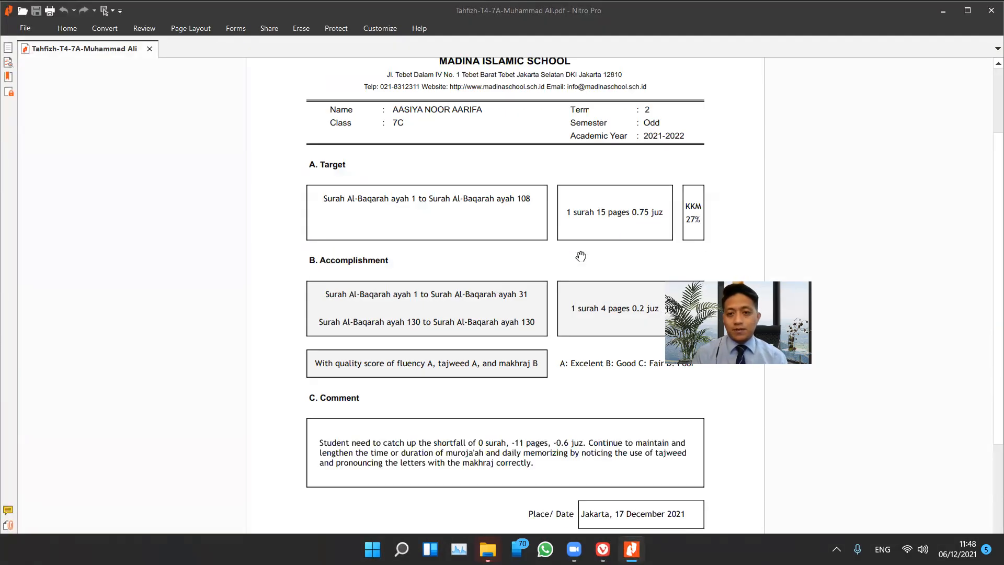
{"action": "scroll", "coordinate": [580, 257], "scroll_direction": "down", "scroll_amount": 5}
{"action": "scroll", "coordinate": [581, 257], "scroll_direction": "up", "scroll_amount": 8}
{"action": "scroll", "coordinate": [581, 257], "scroll_direction": "down", "scroll_amount": 5}
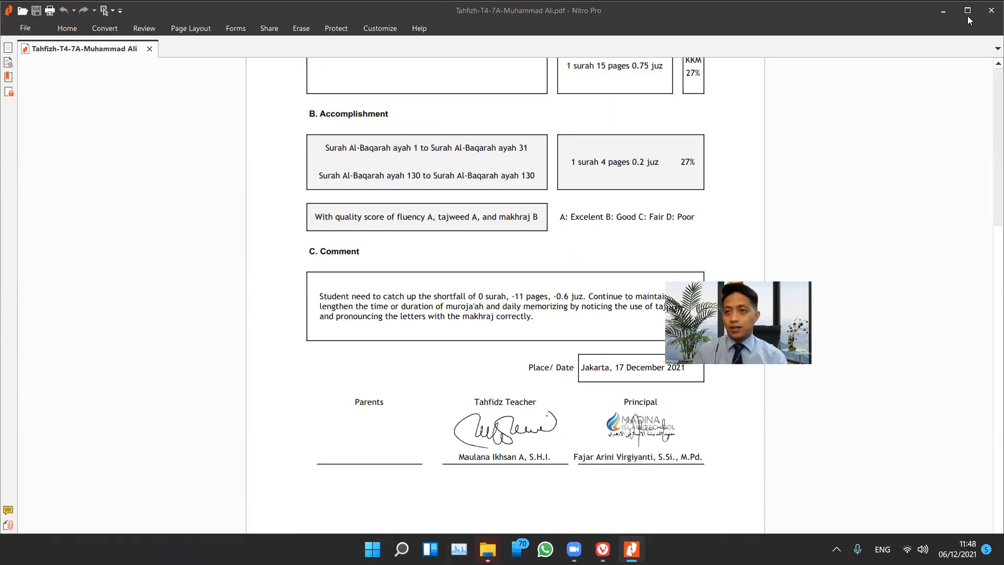
{"action": "left_click", "coordinate": [991, 10]}
{"action": "key", "text": "alt+Tab"}
{"action": "key", "text": "alt+Tab"}
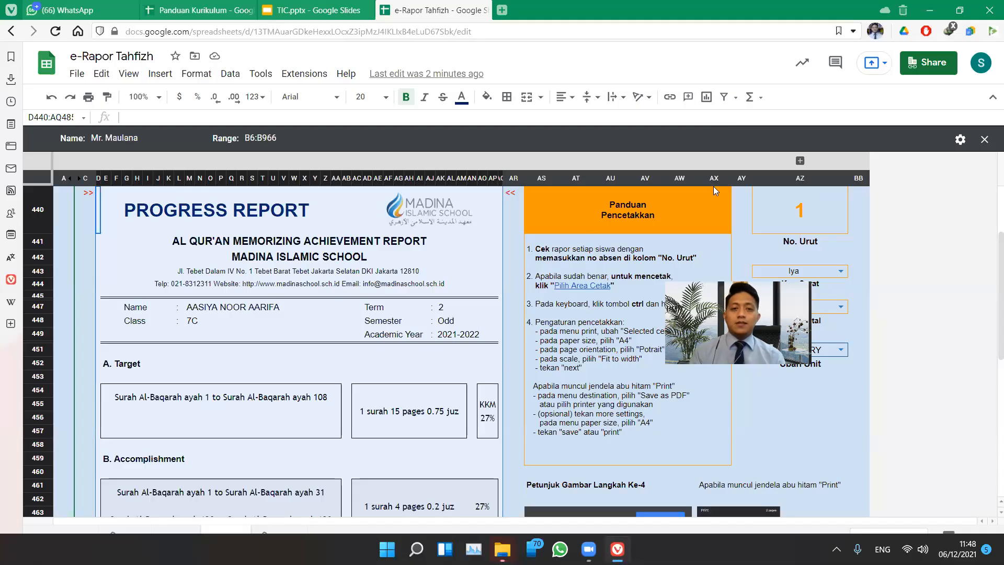
- Load student No. Urut 2 and select the report print area D440:AQ485
{"action": "left_click", "coordinate": [792, 220]}
{"action": "type", "text": "2"}
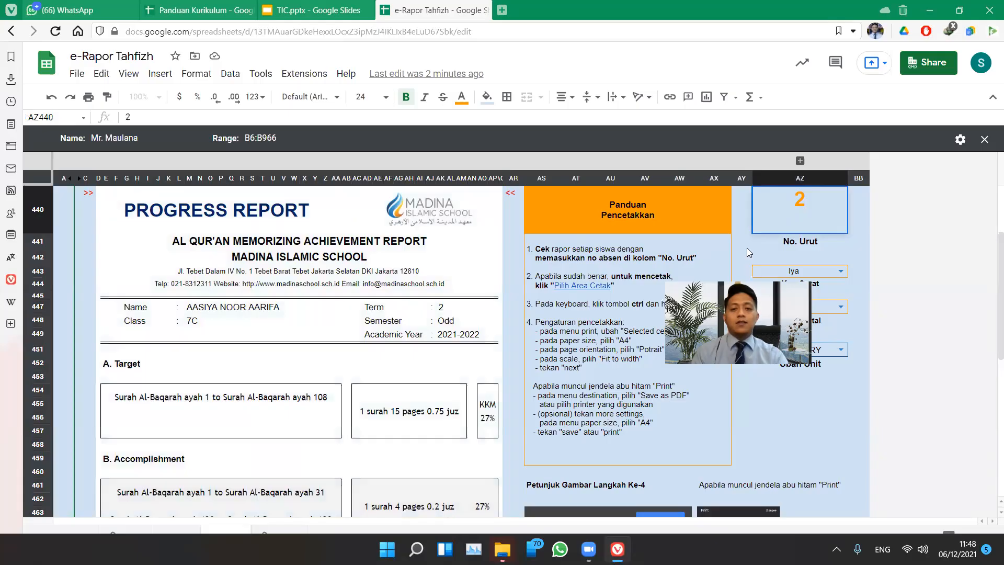
{"action": "left_click", "coordinate": [592, 382]}
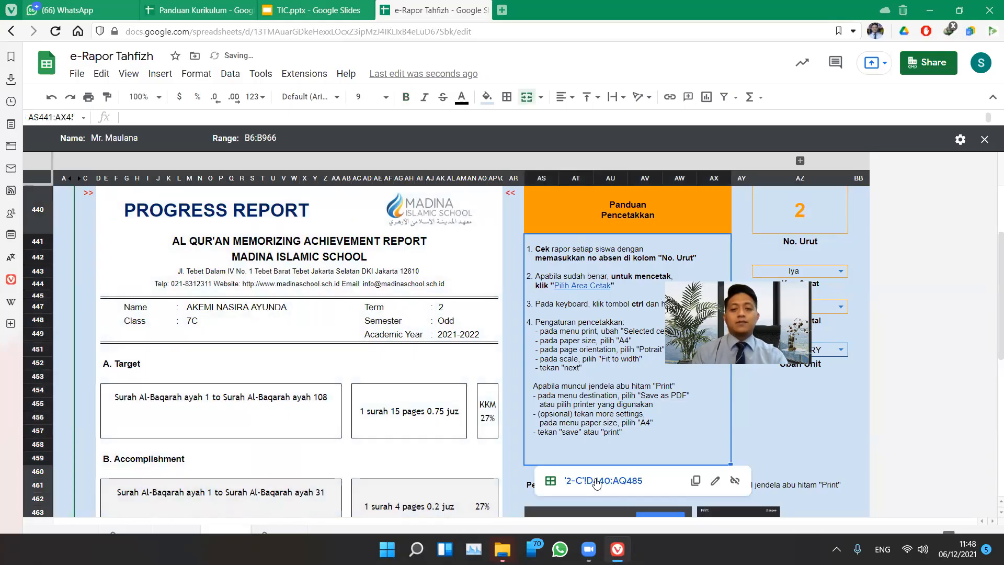
{"action": "left_click", "coordinate": [596, 481]}
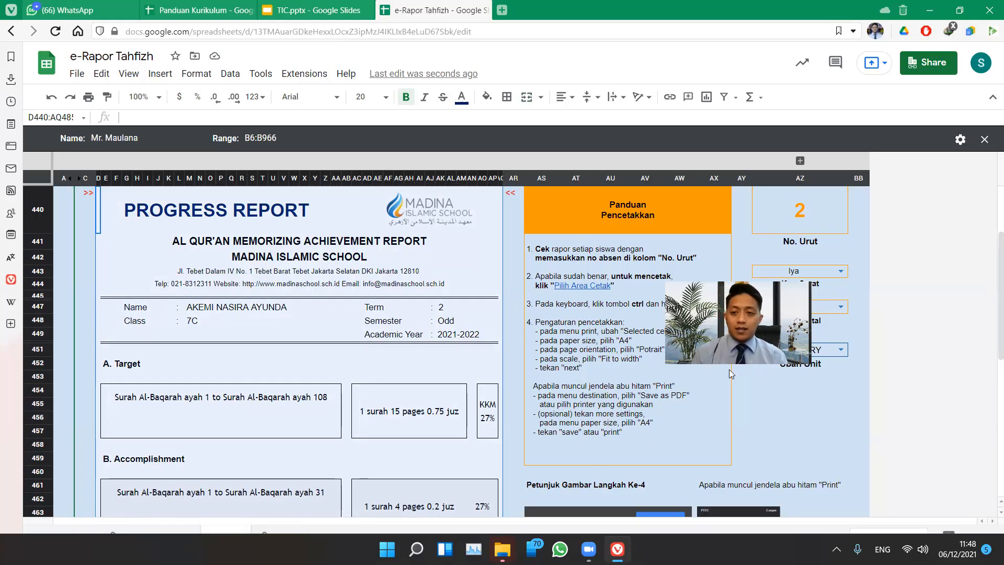
- Set Kop Surat and TTD Digital to Tidak, and tick Mencetak Rapor in Panduan Kurikulum
{"action": "left_click", "coordinate": [840, 271]}
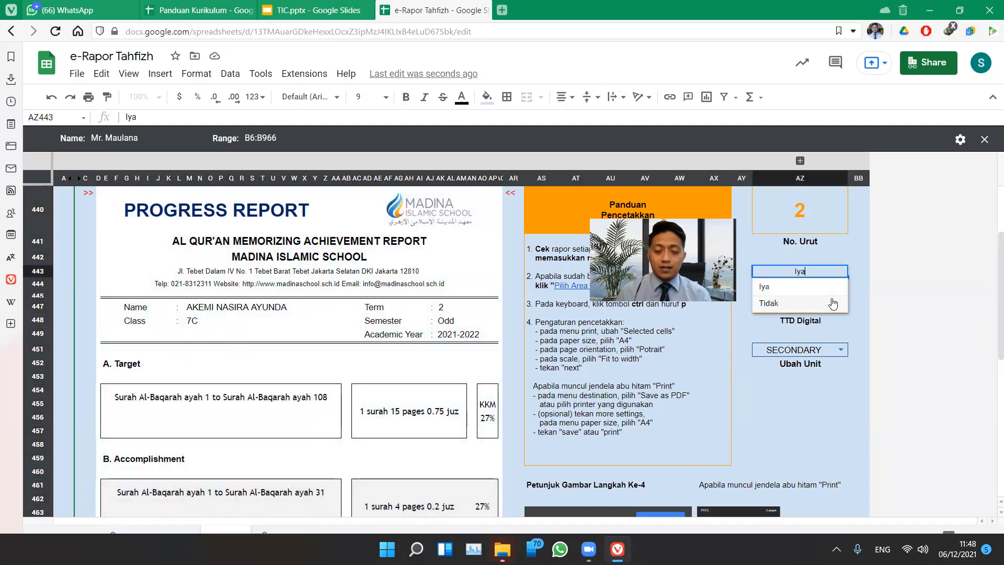
{"action": "left_click", "coordinate": [841, 300]}
{"action": "left_click", "coordinate": [841, 309]}
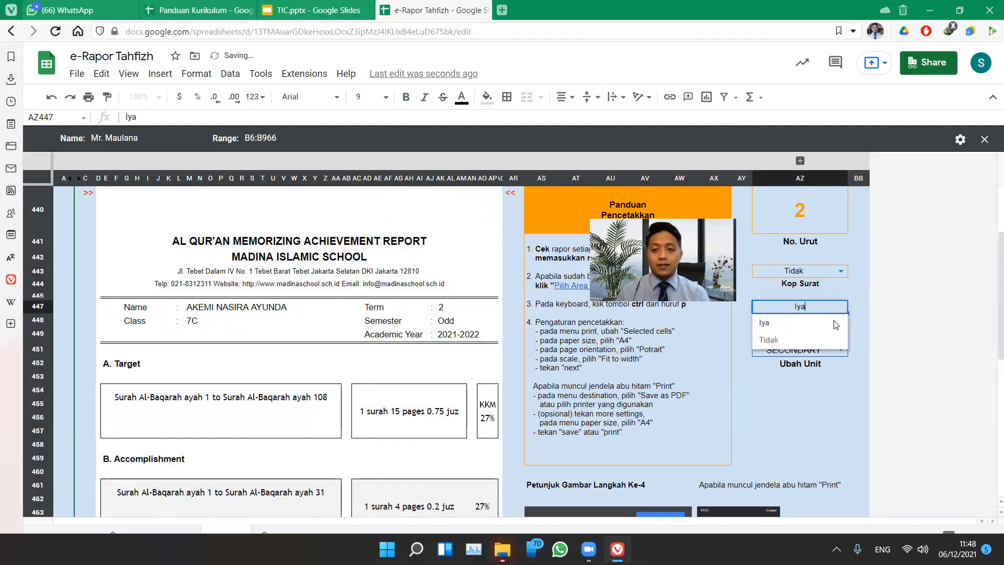
{"action": "left_click", "coordinate": [822, 341]}
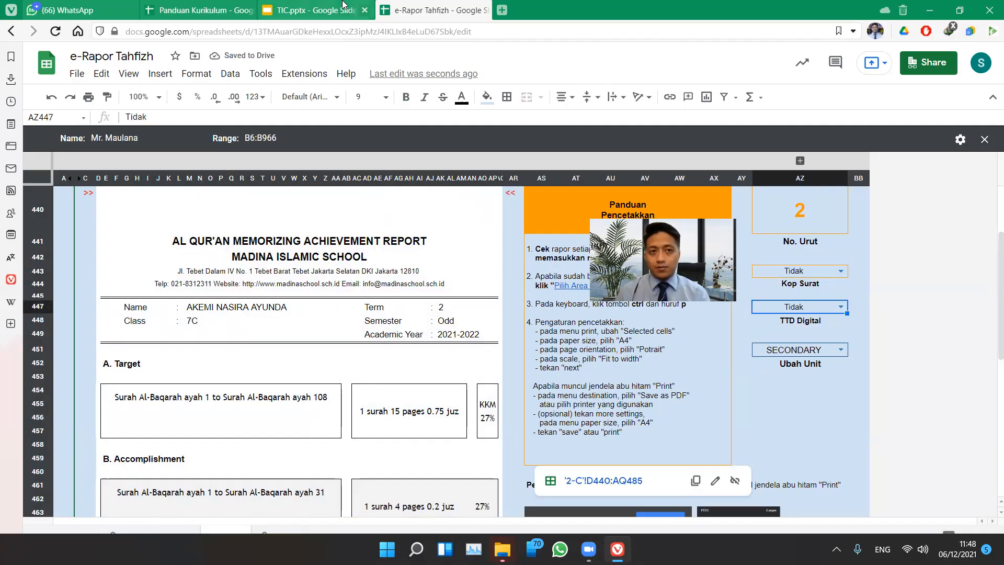
{"action": "left_click", "coordinate": [207, 9]}
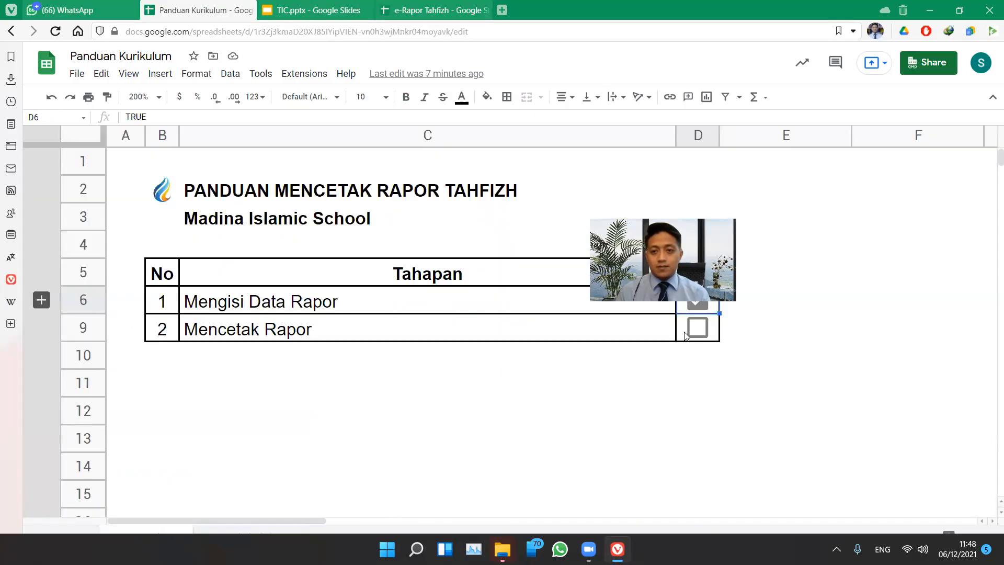
{"action": "left_click", "coordinate": [697, 324]}
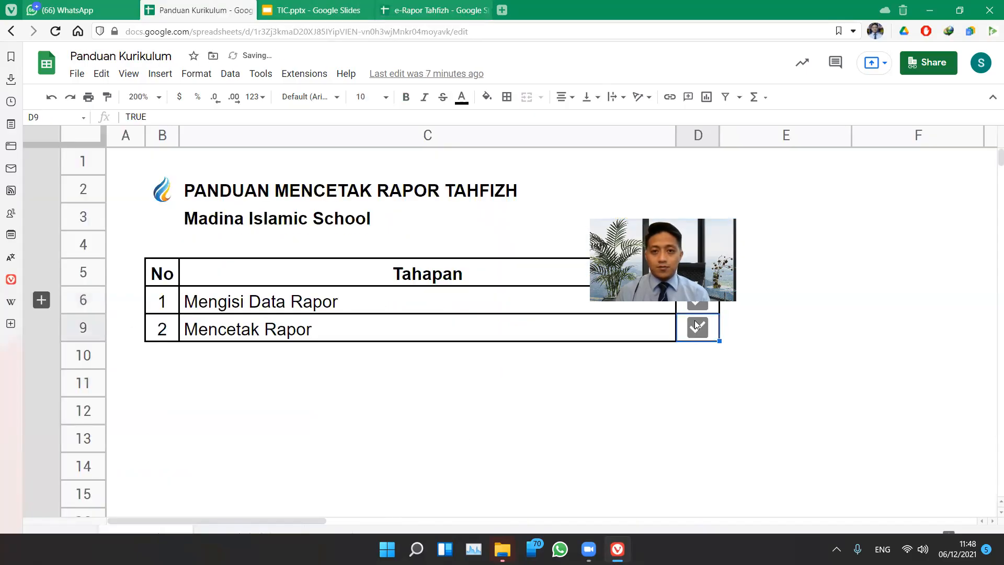